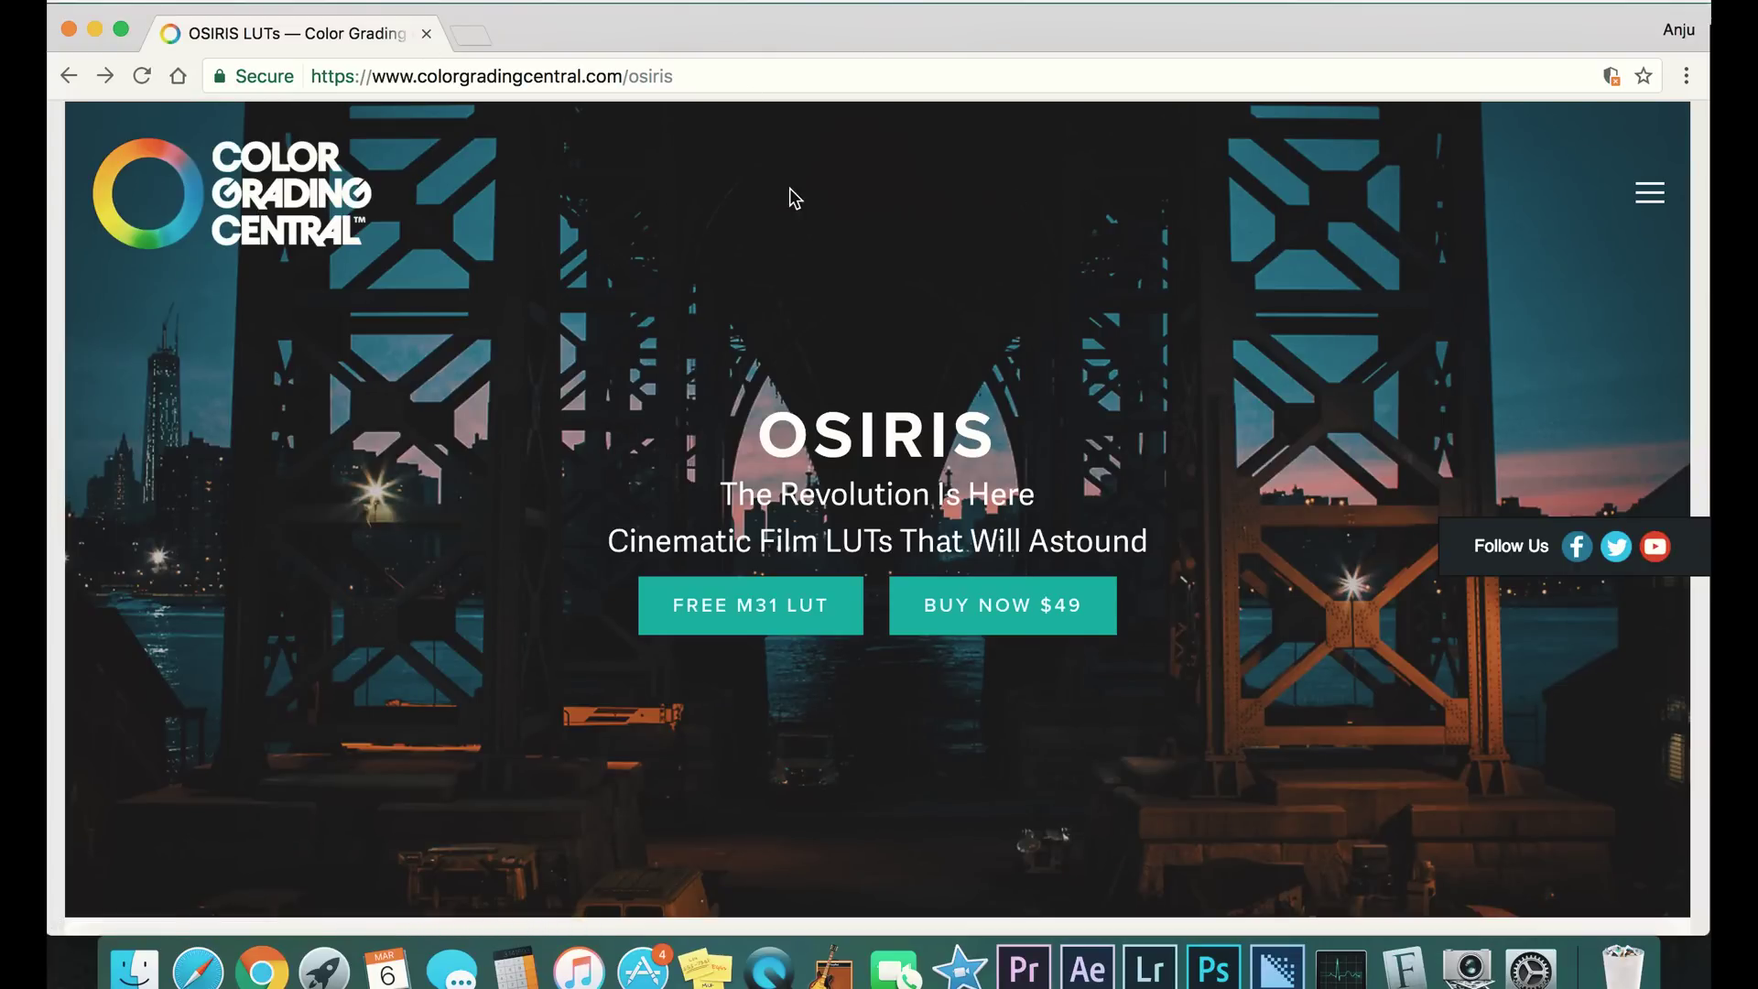
Request the free M31 LUT on the Color Grading Central page
scroll(716, 418, down, 2)
scroll(716, 417, up, 3)
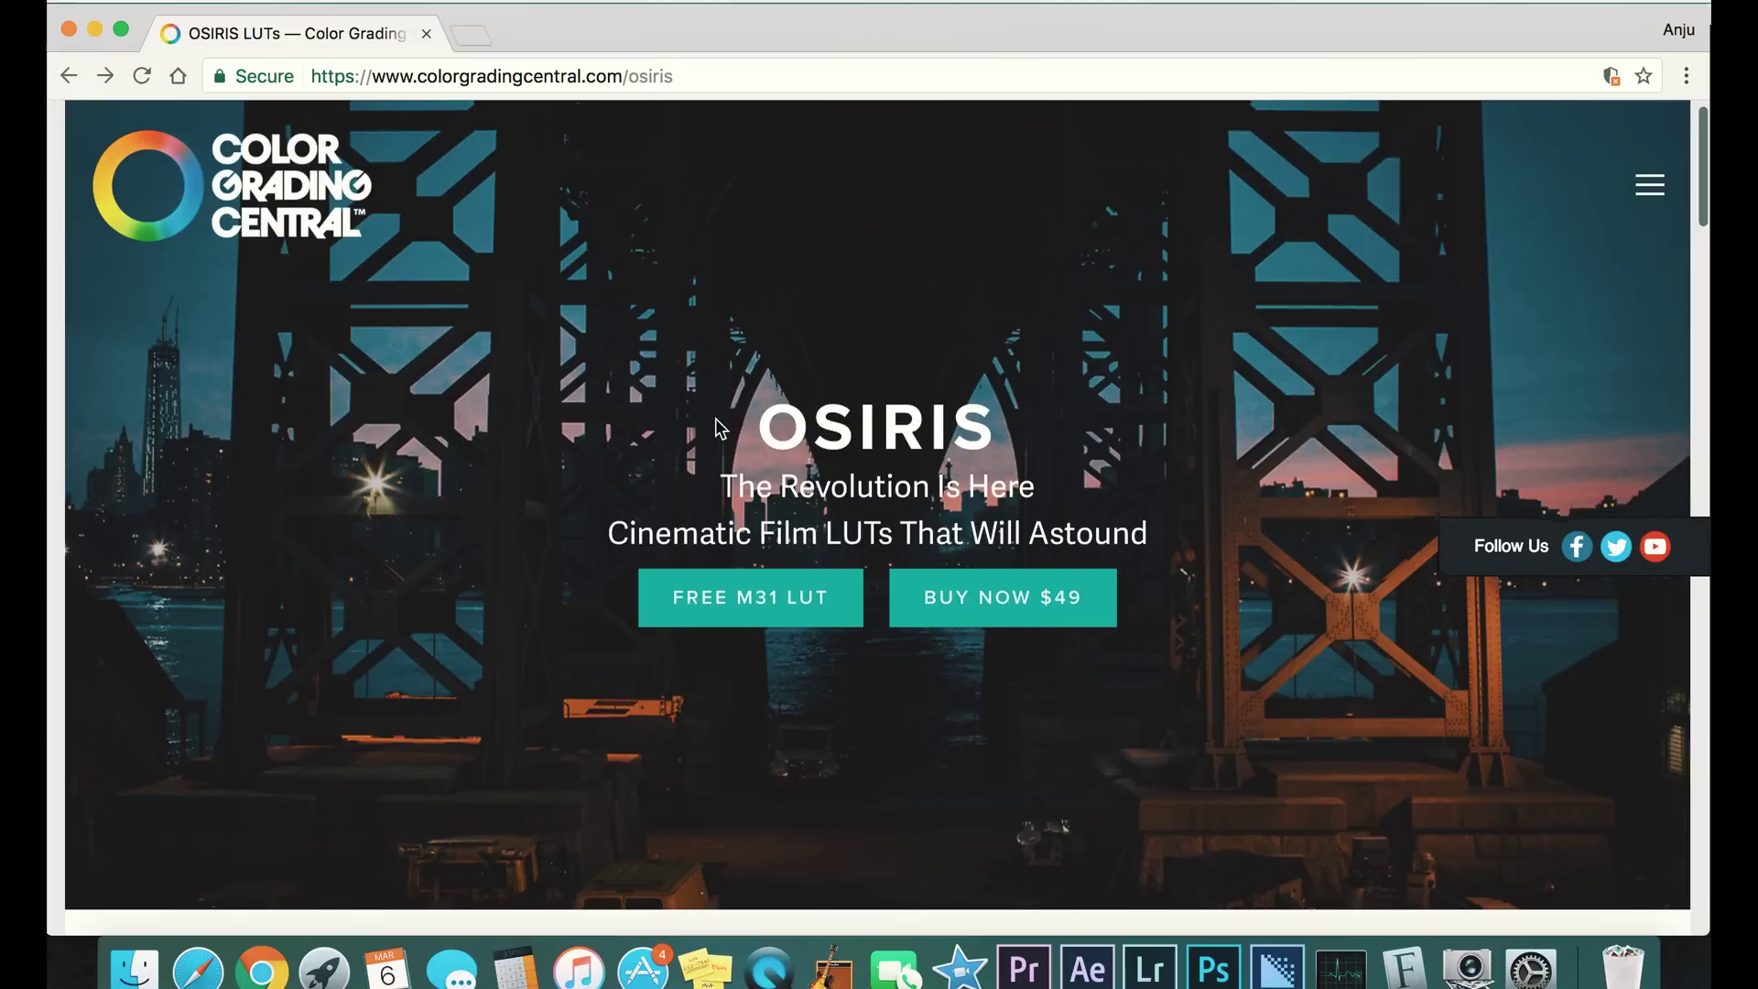
scroll(713, 504, down, 1)
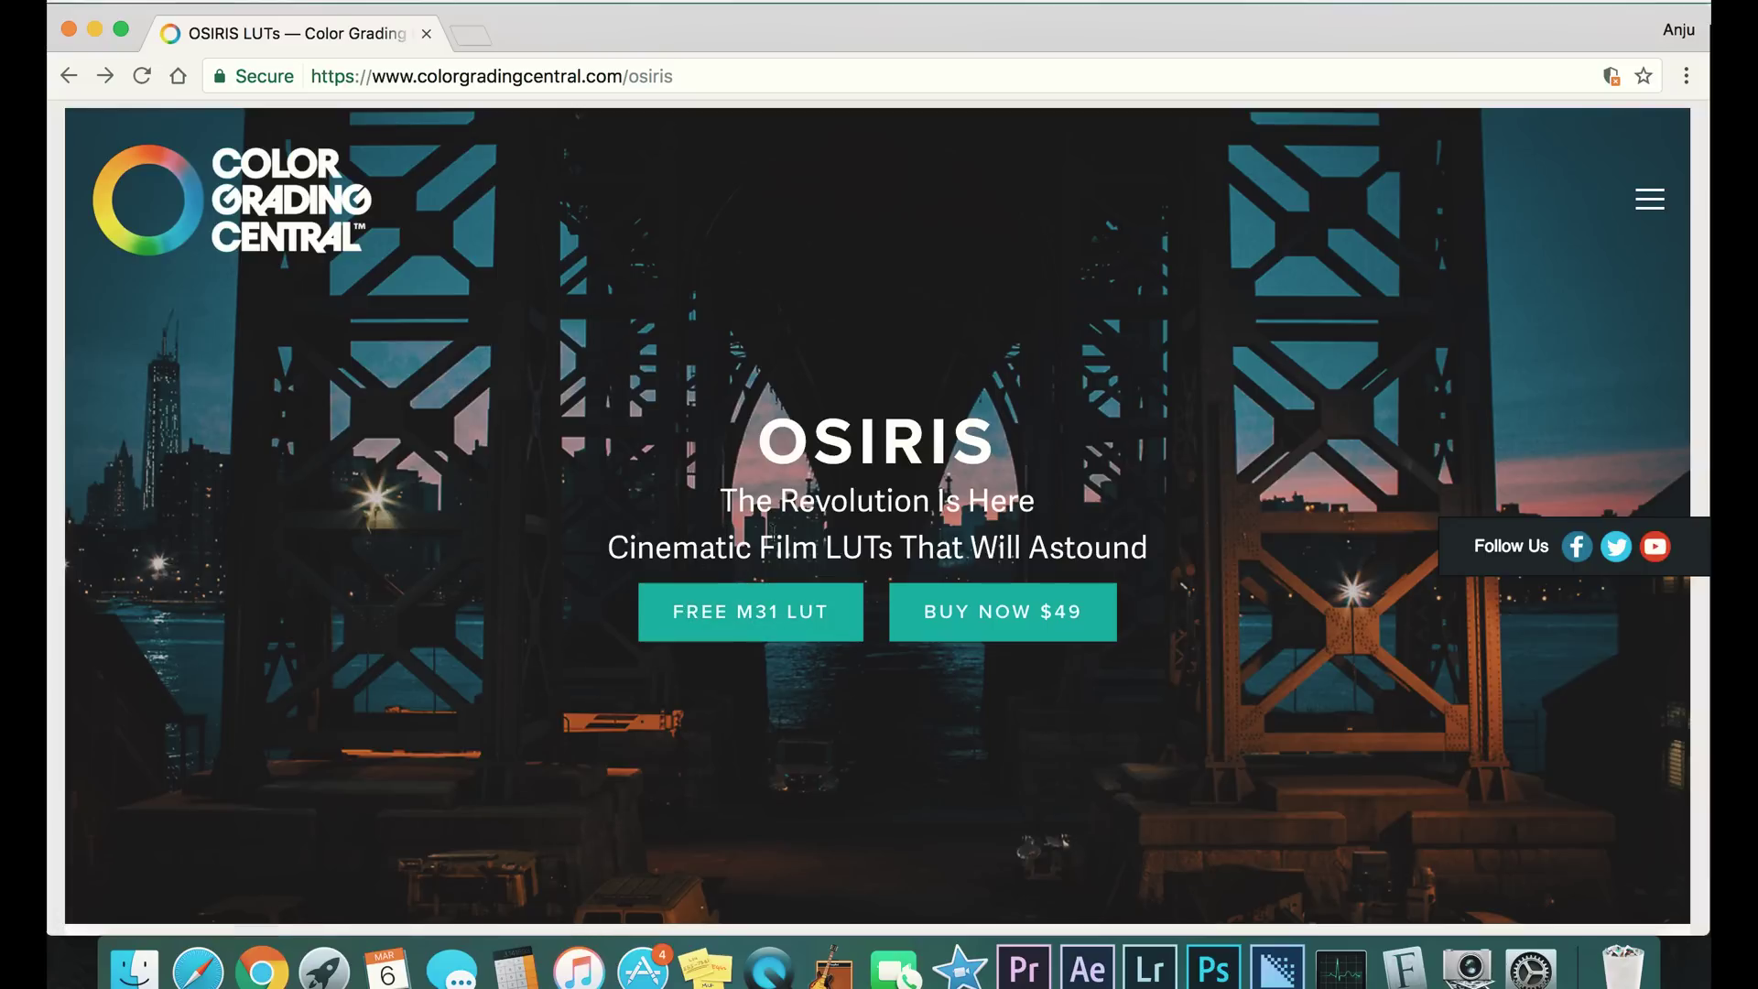
click(751, 611)
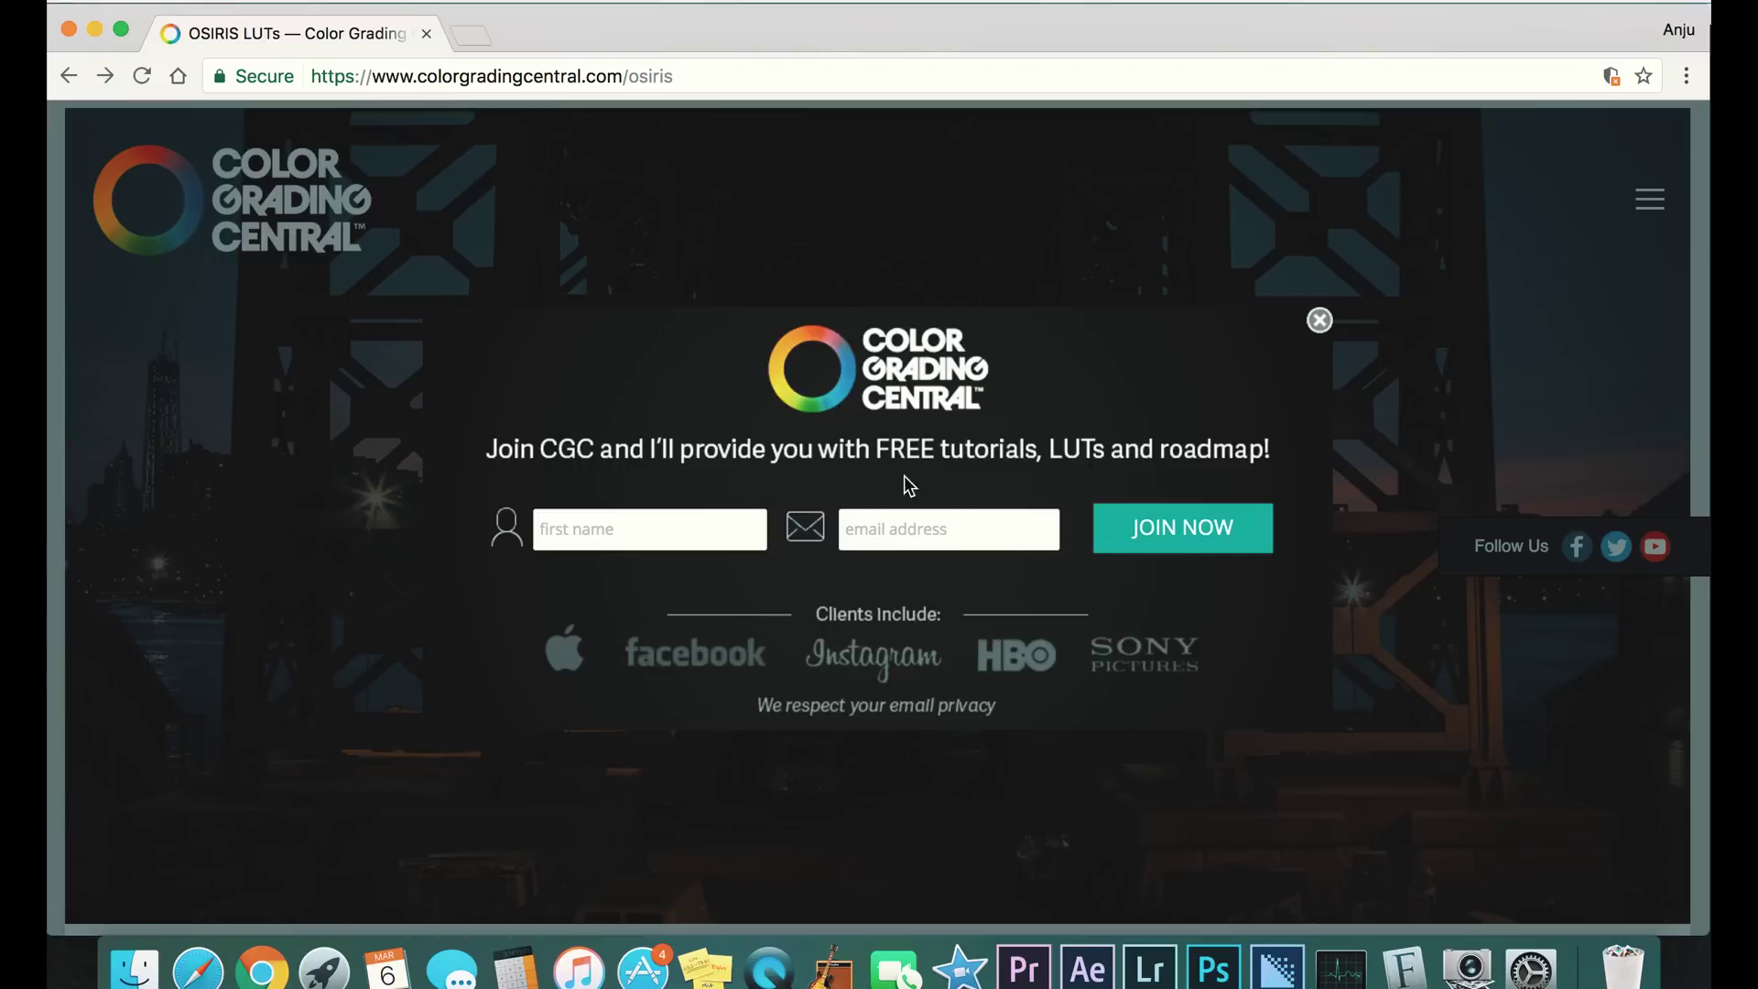
Fill in the first name and e-mail in the Join CGC popup and submit it
click(673, 540)
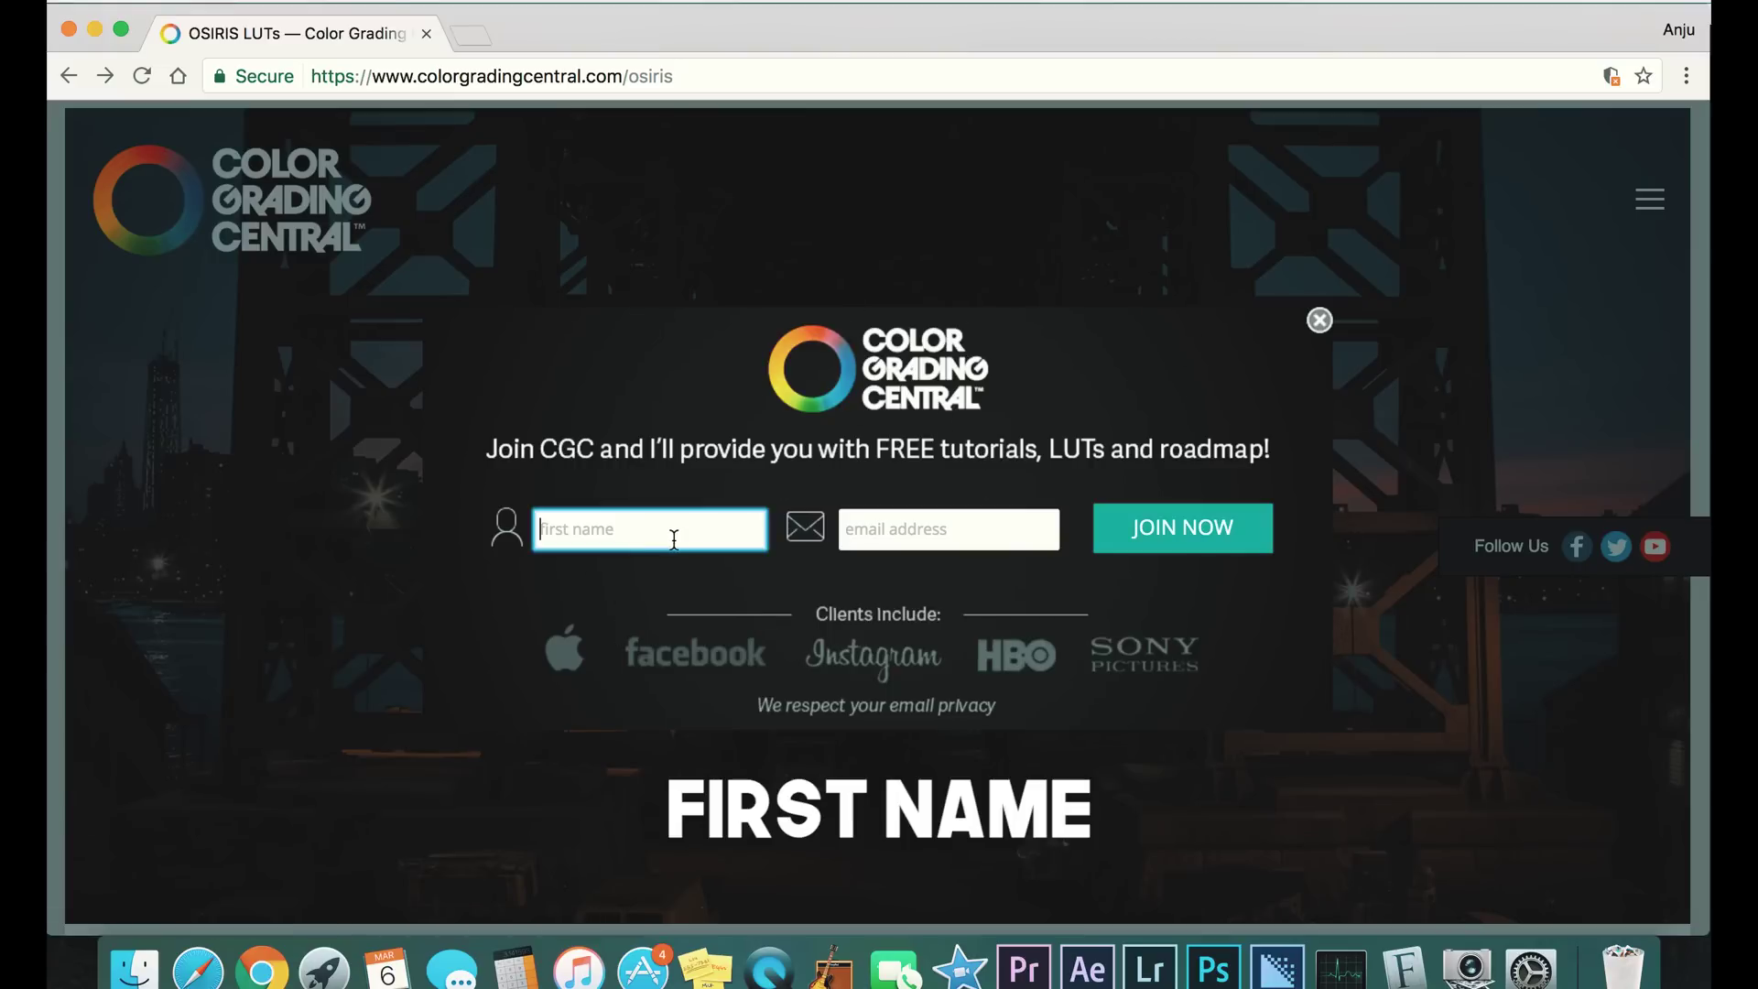
text(Celina)
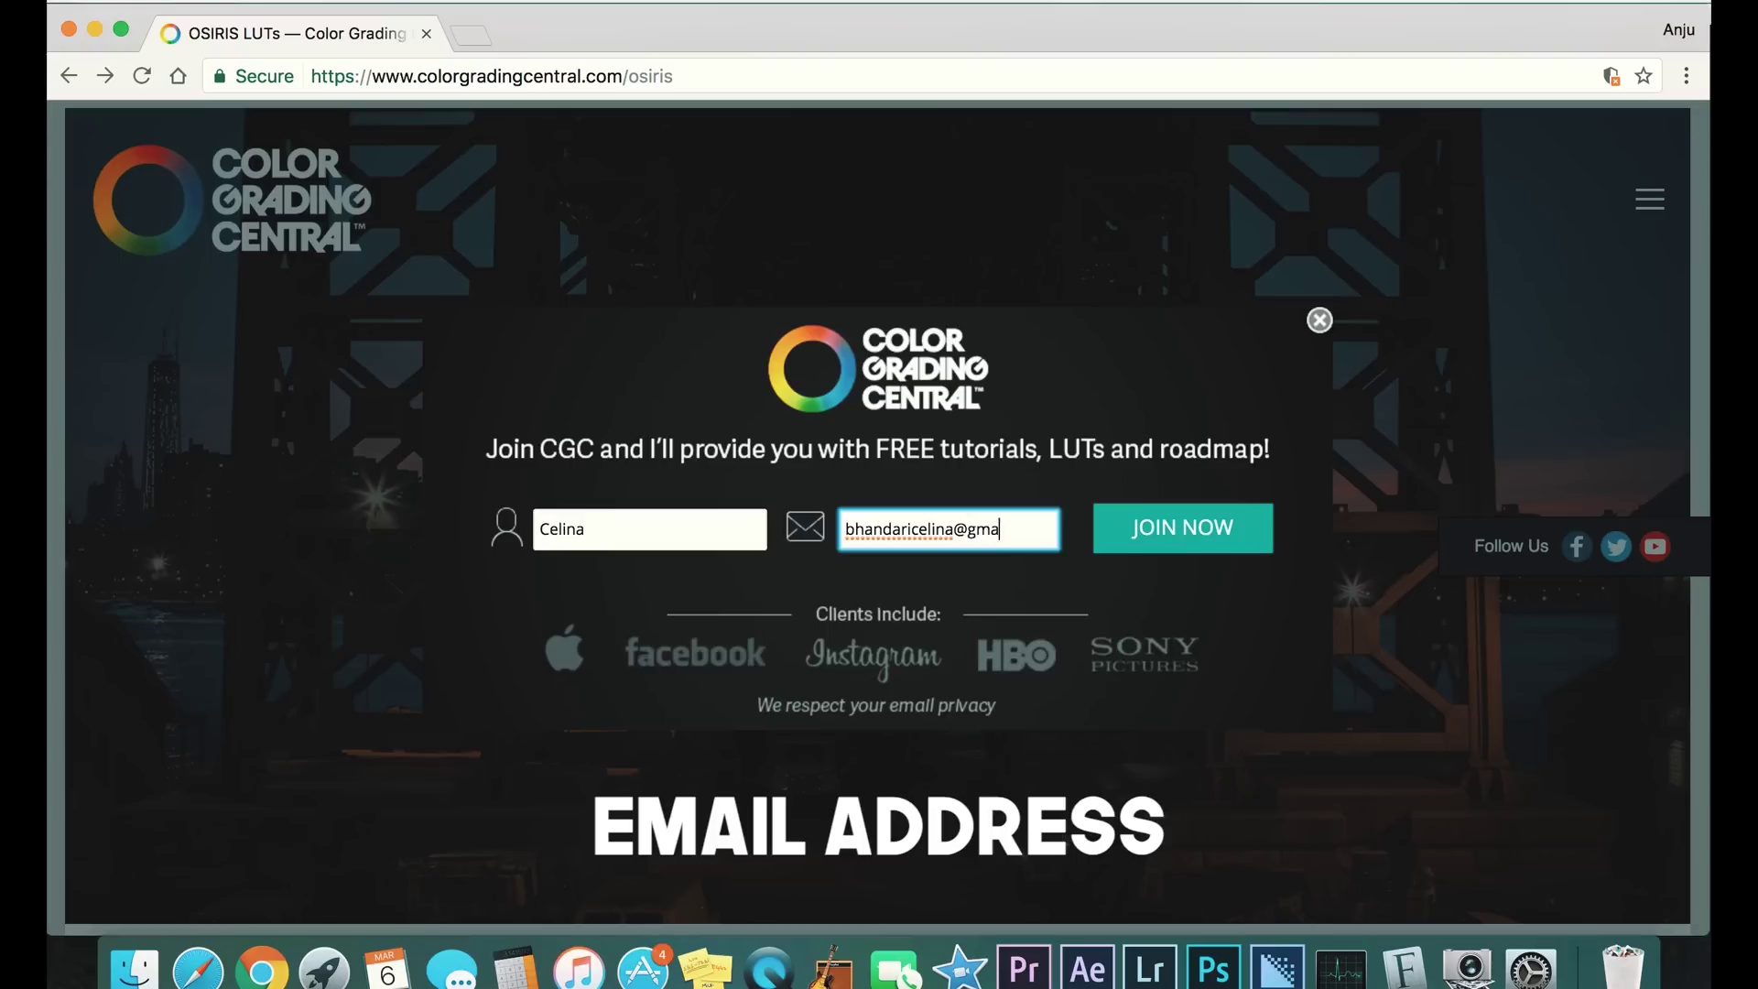
text(il.com)
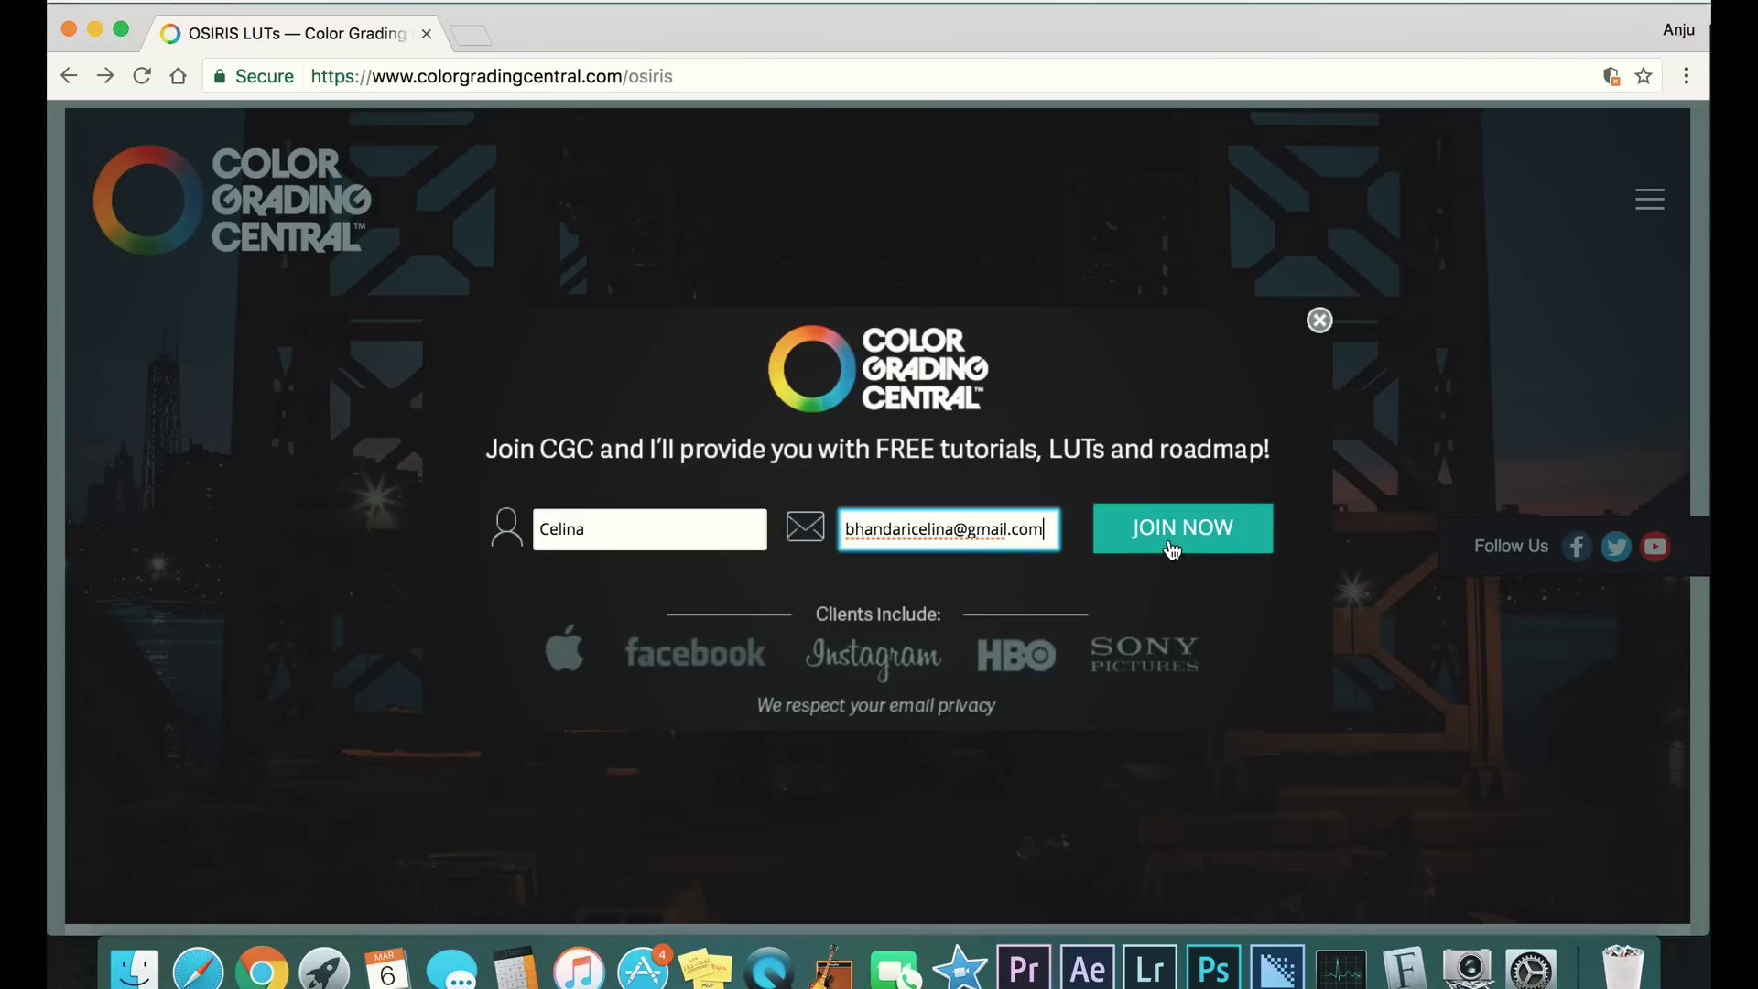
click(1172, 549)
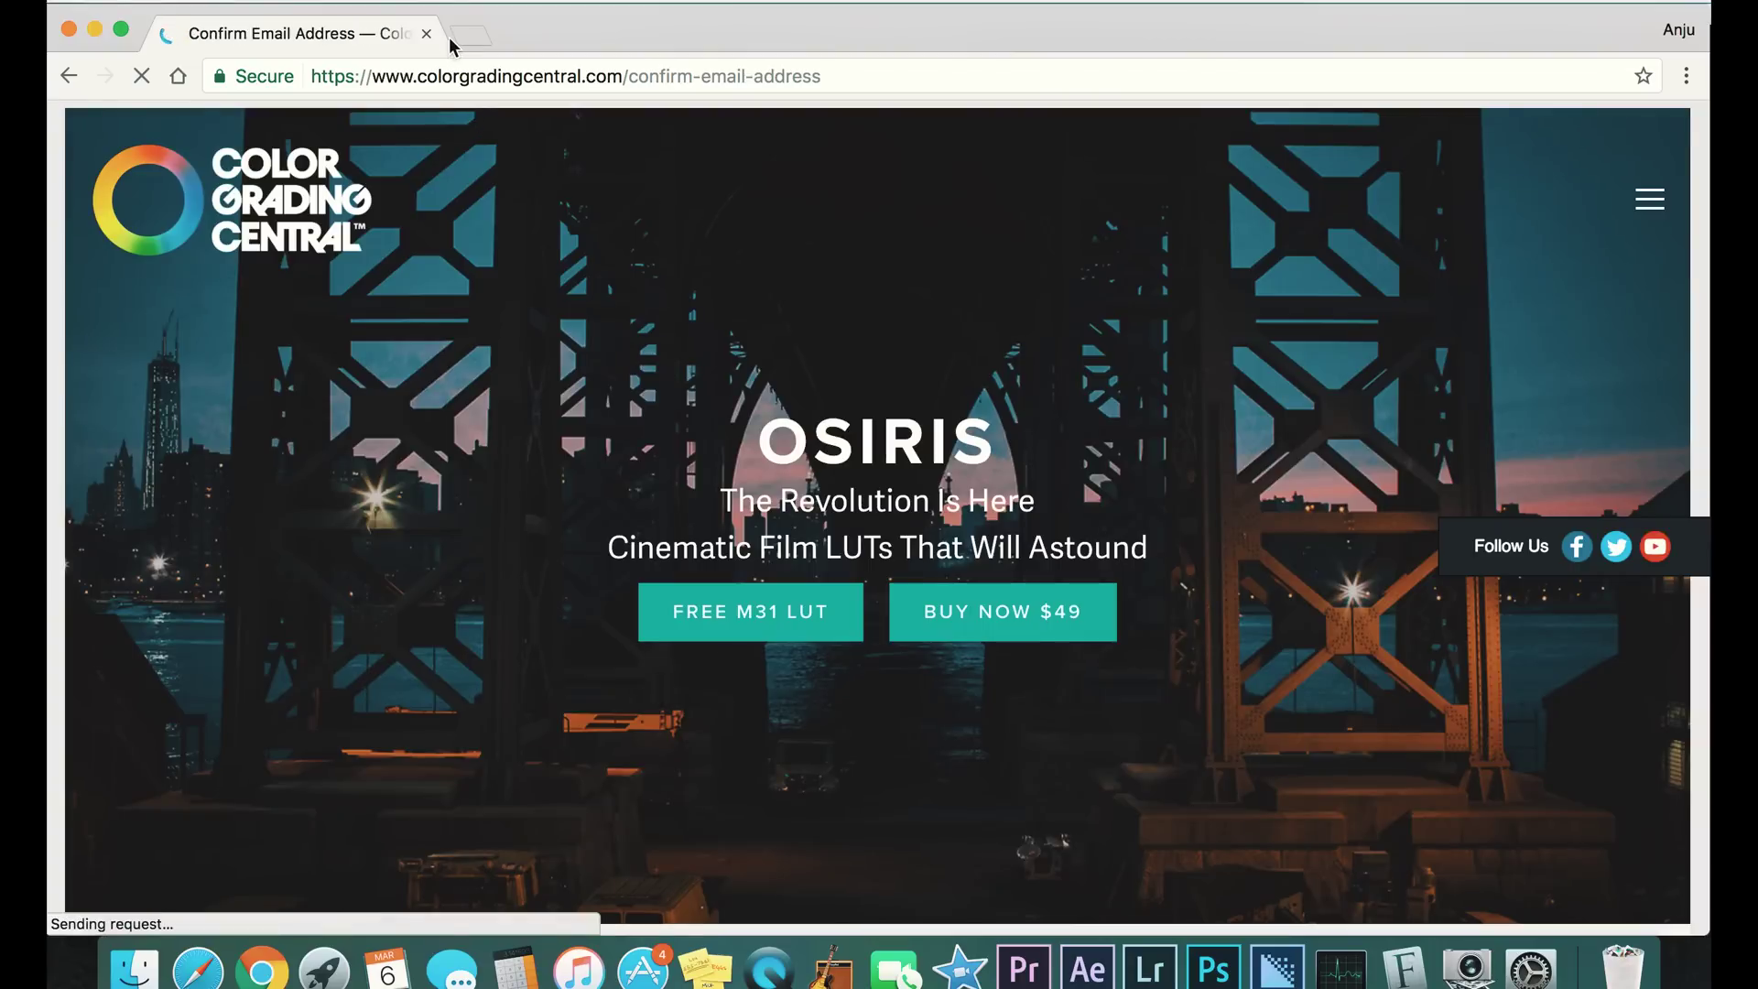
scroll(448, 454, down, 3)
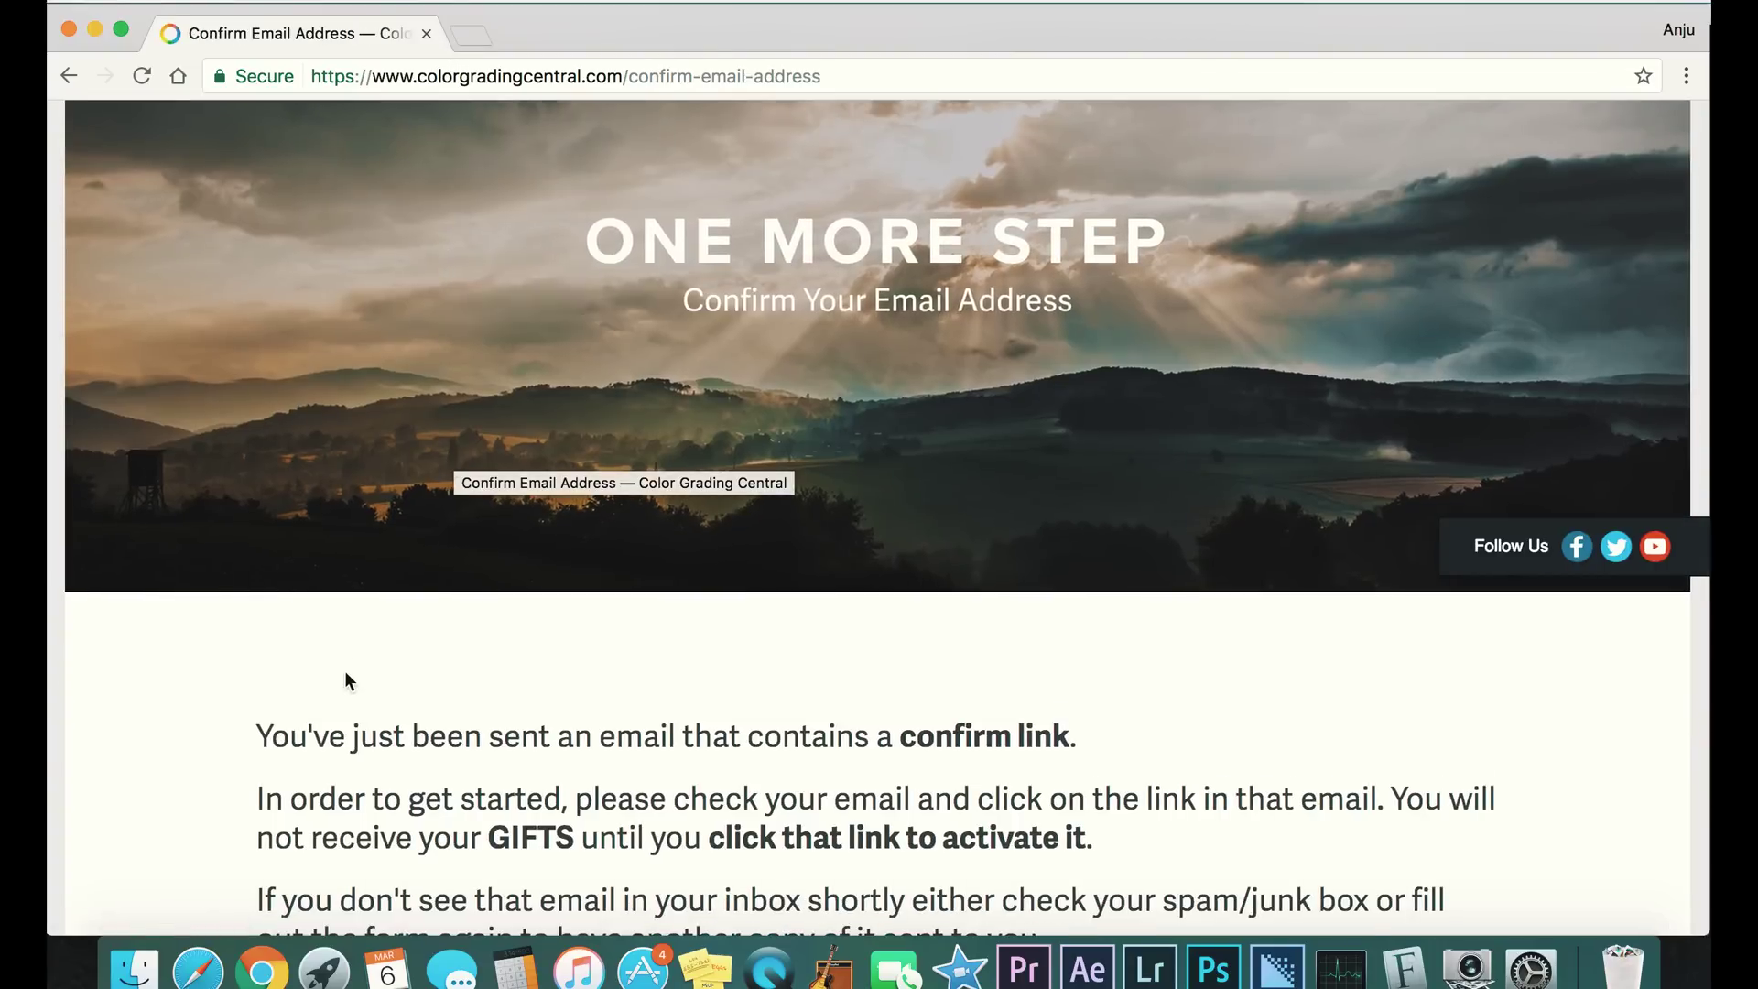
scroll(338, 595, up, 3)
scroll(330, 515, down, 5)
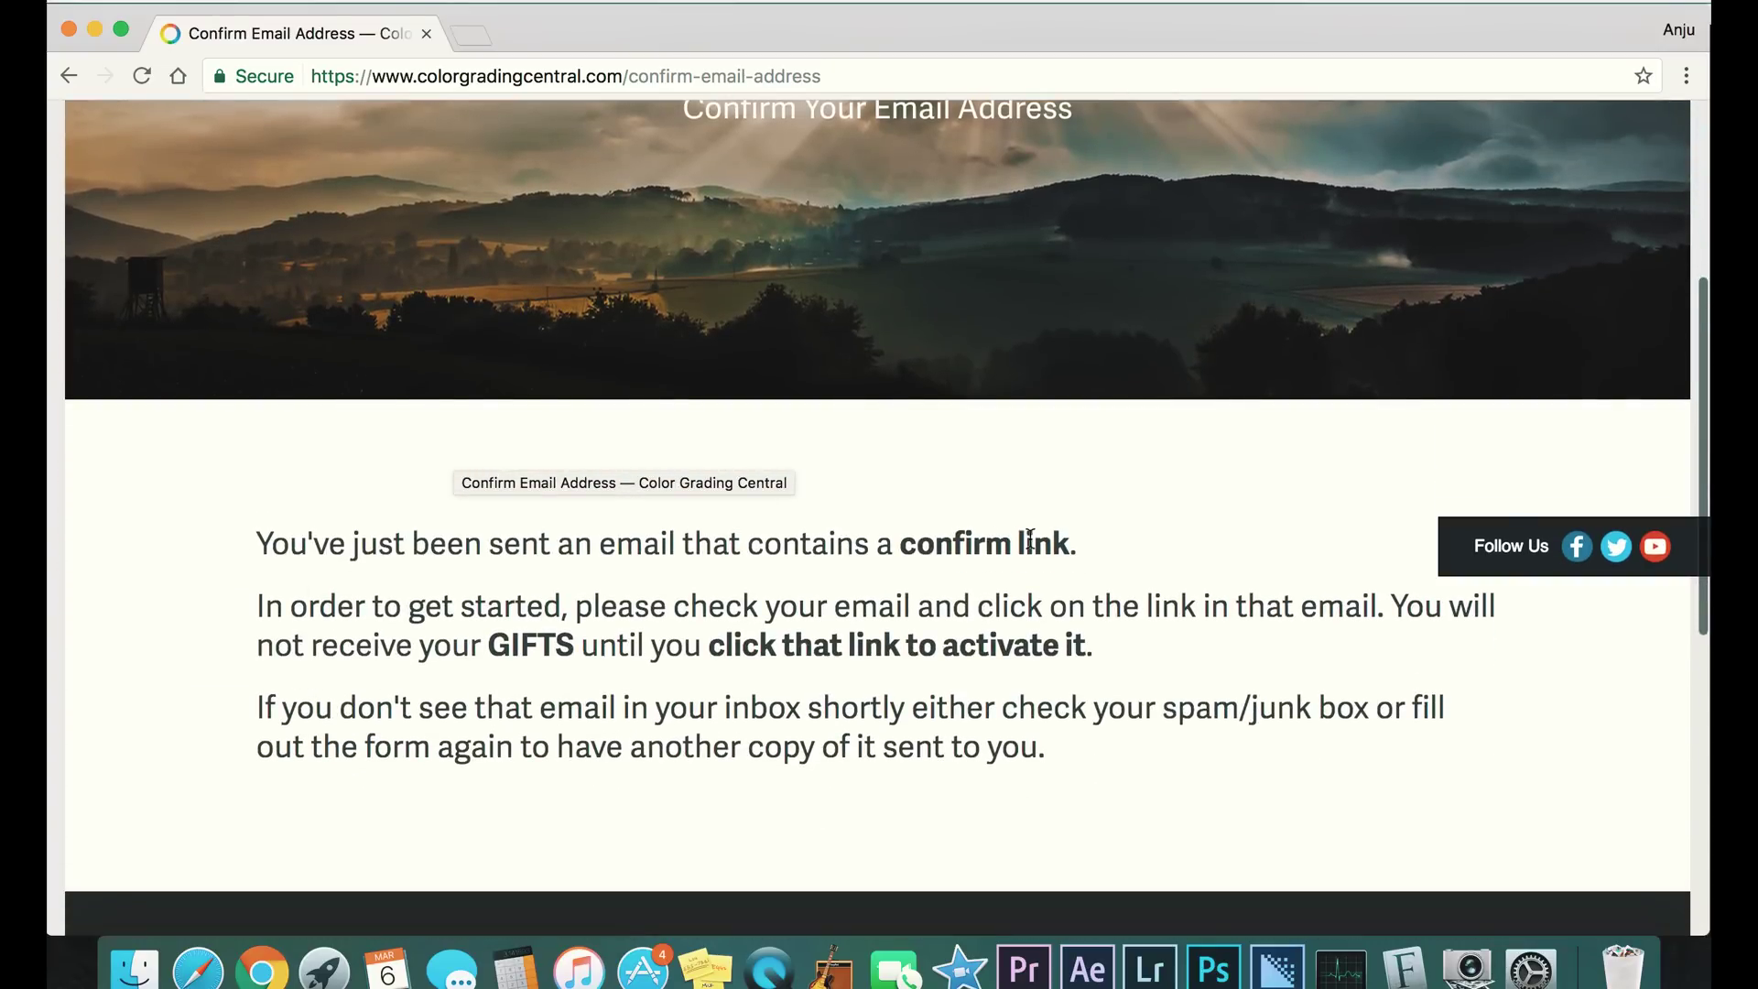
Confirm the signup in Gmail, open 'Your gifts from CGC', and download M31_LUT (1).zip
click(475, 36)
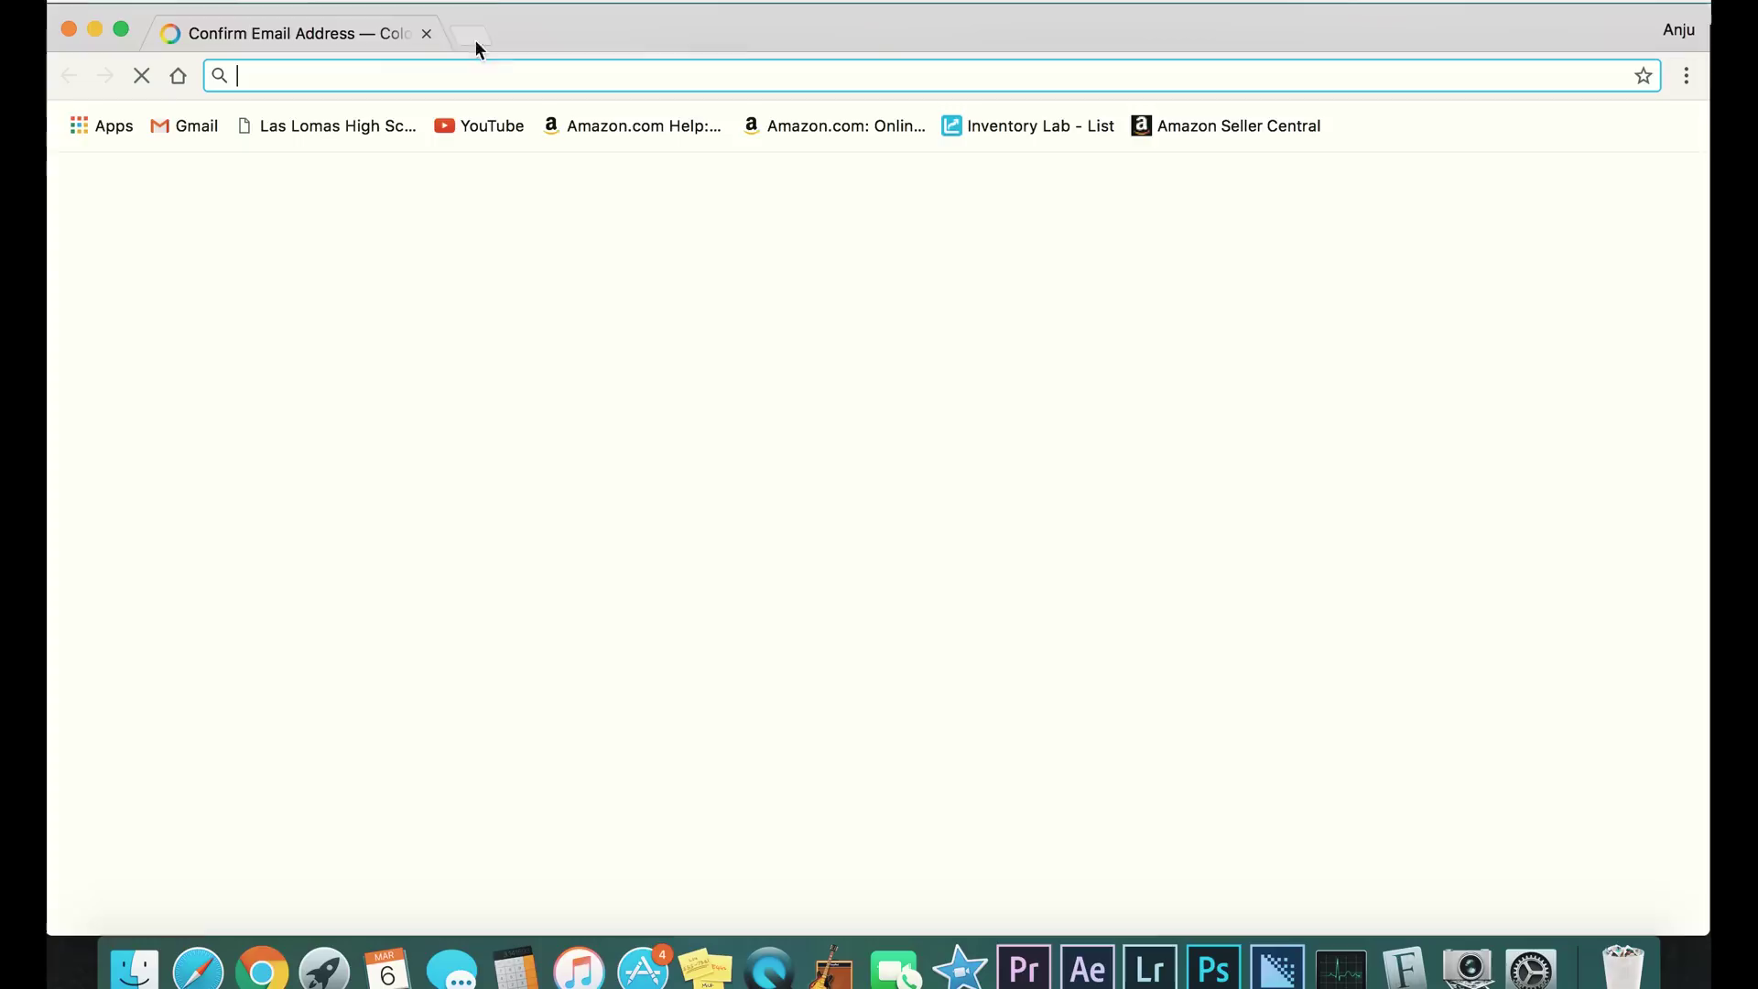
click(191, 125)
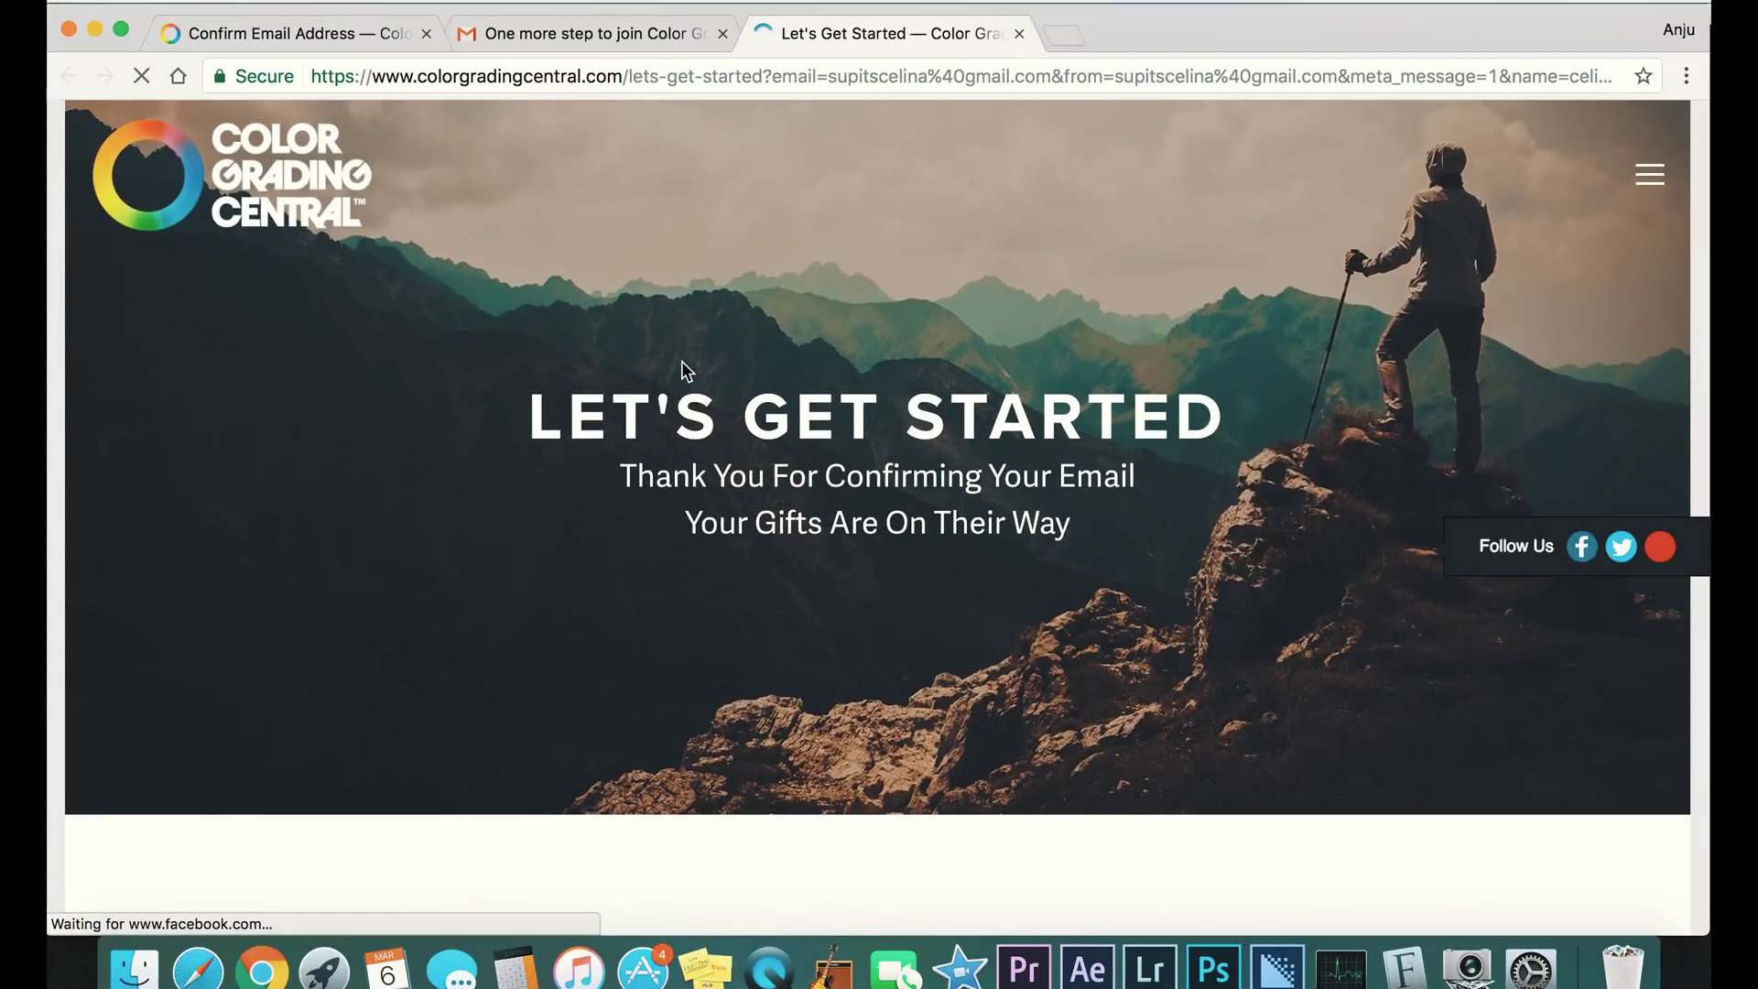
click(1019, 35)
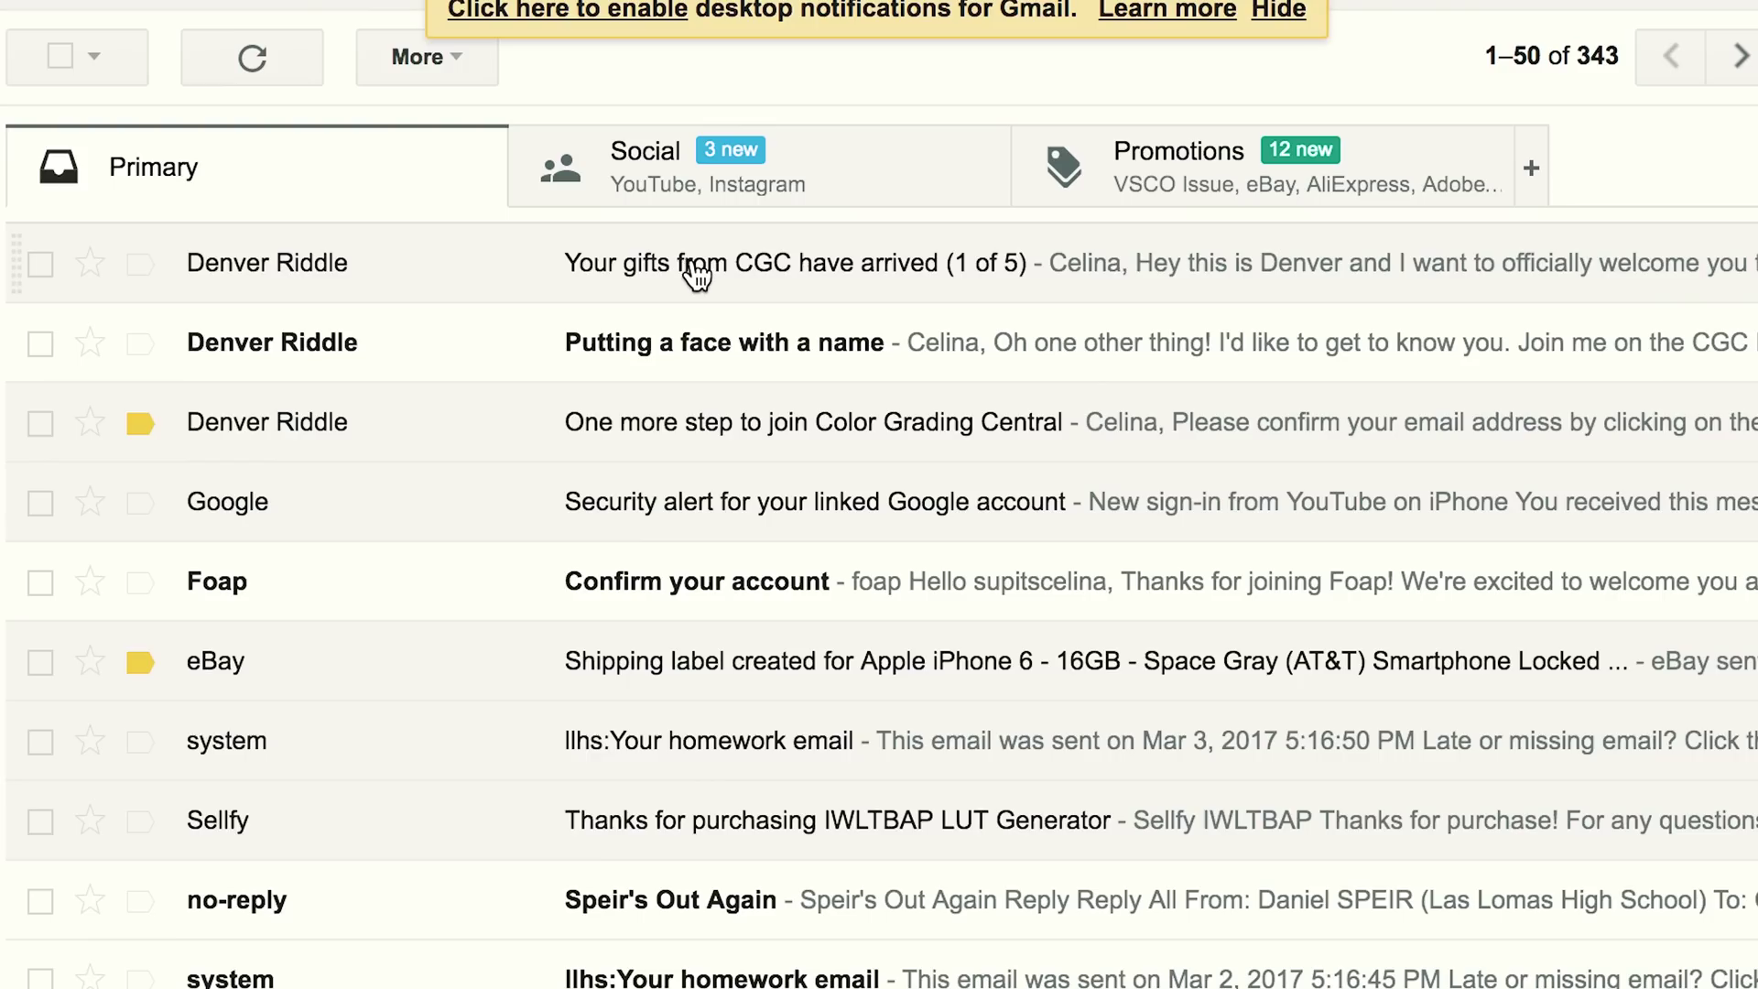
click(697, 273)
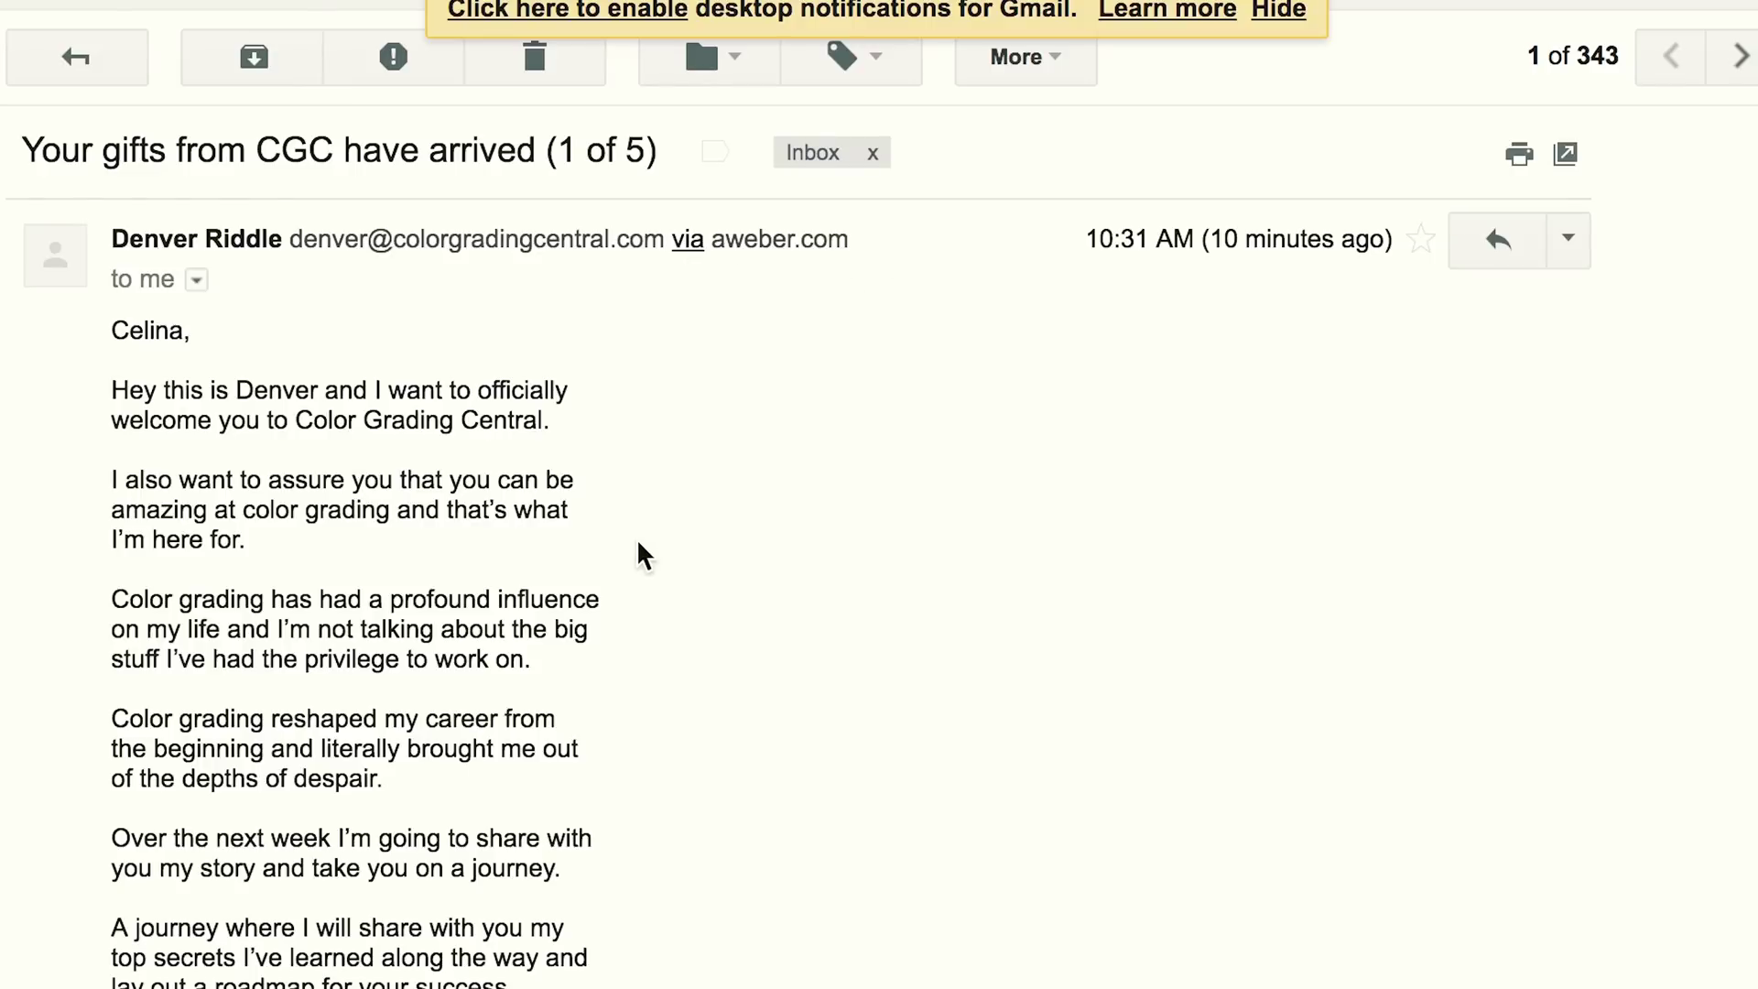
scroll(643, 554, down, 5)
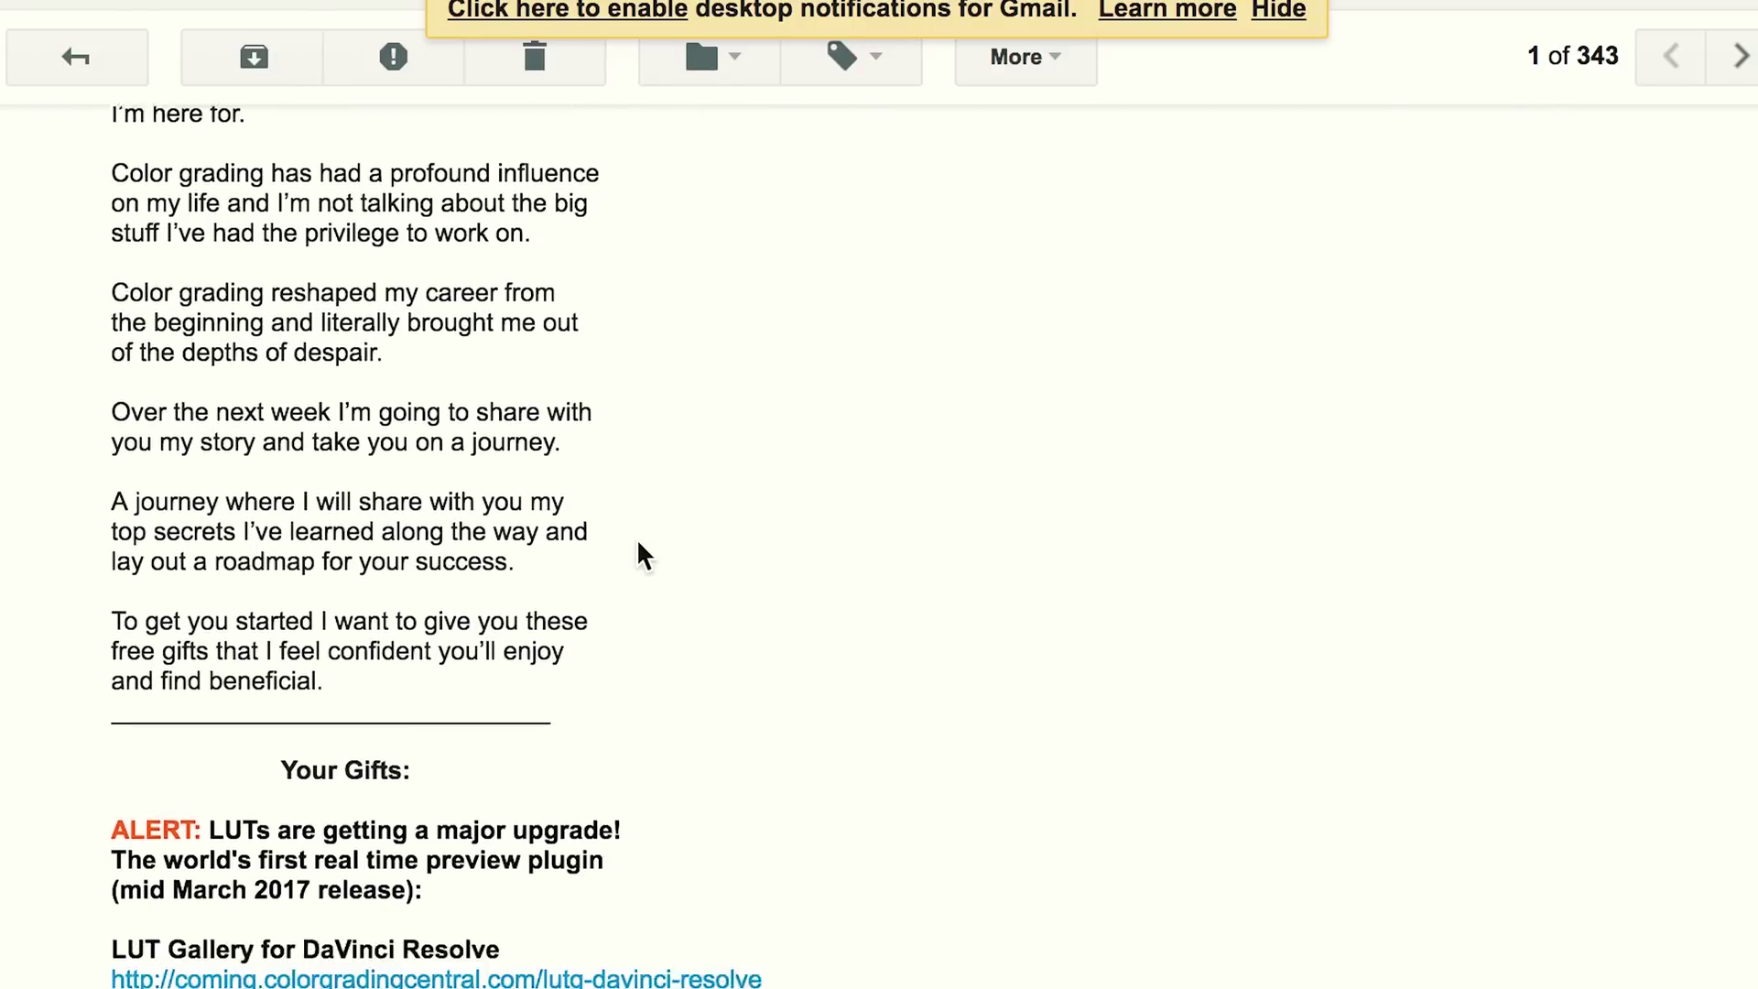
scroll(643, 554, down, 9)
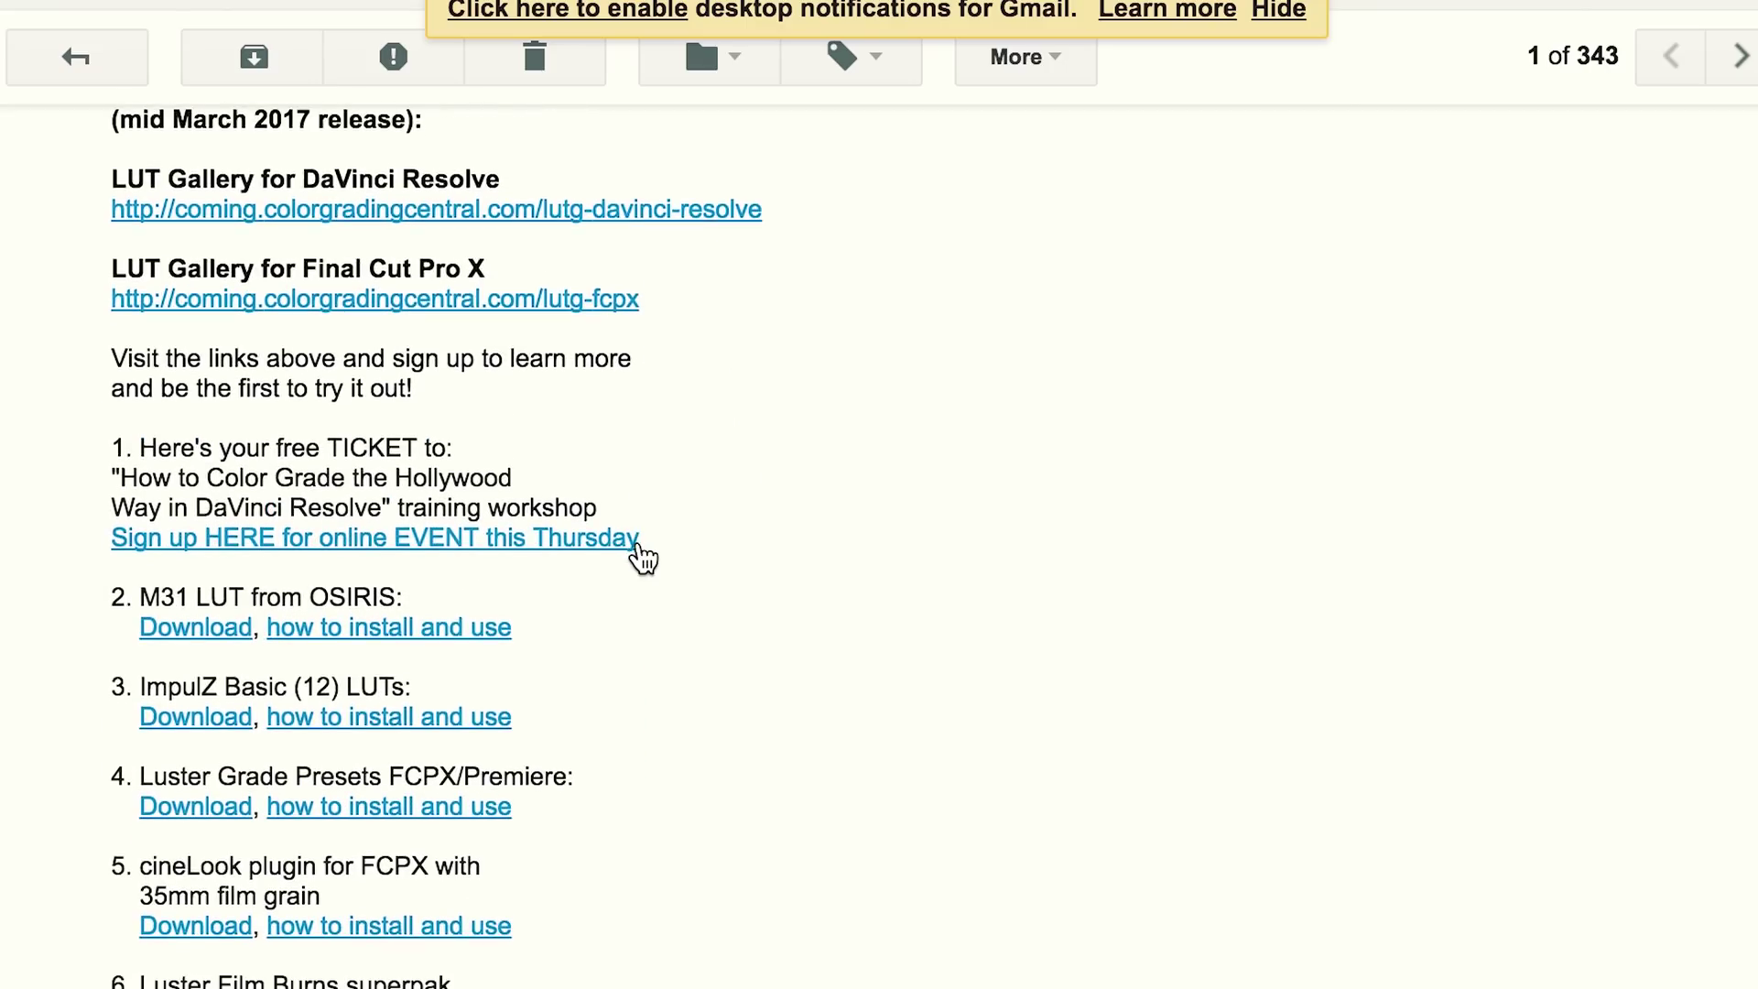
scroll(794, 558, down, 2)
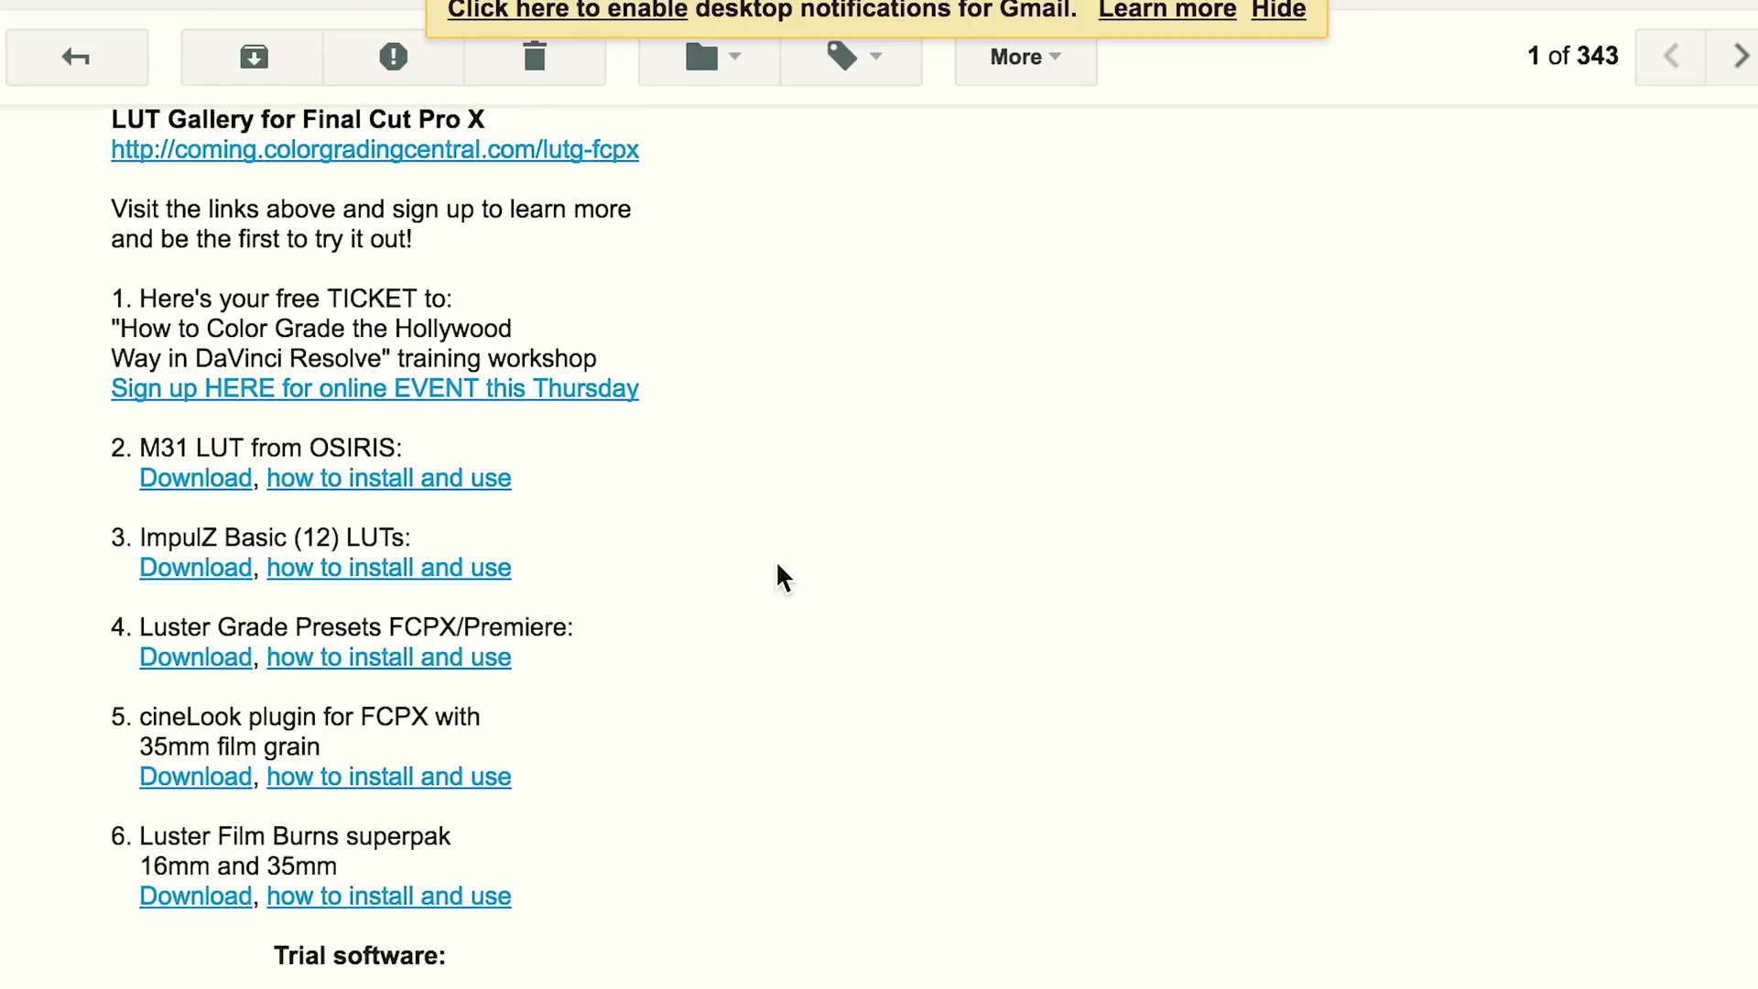
scroll(778, 573, down, 2)
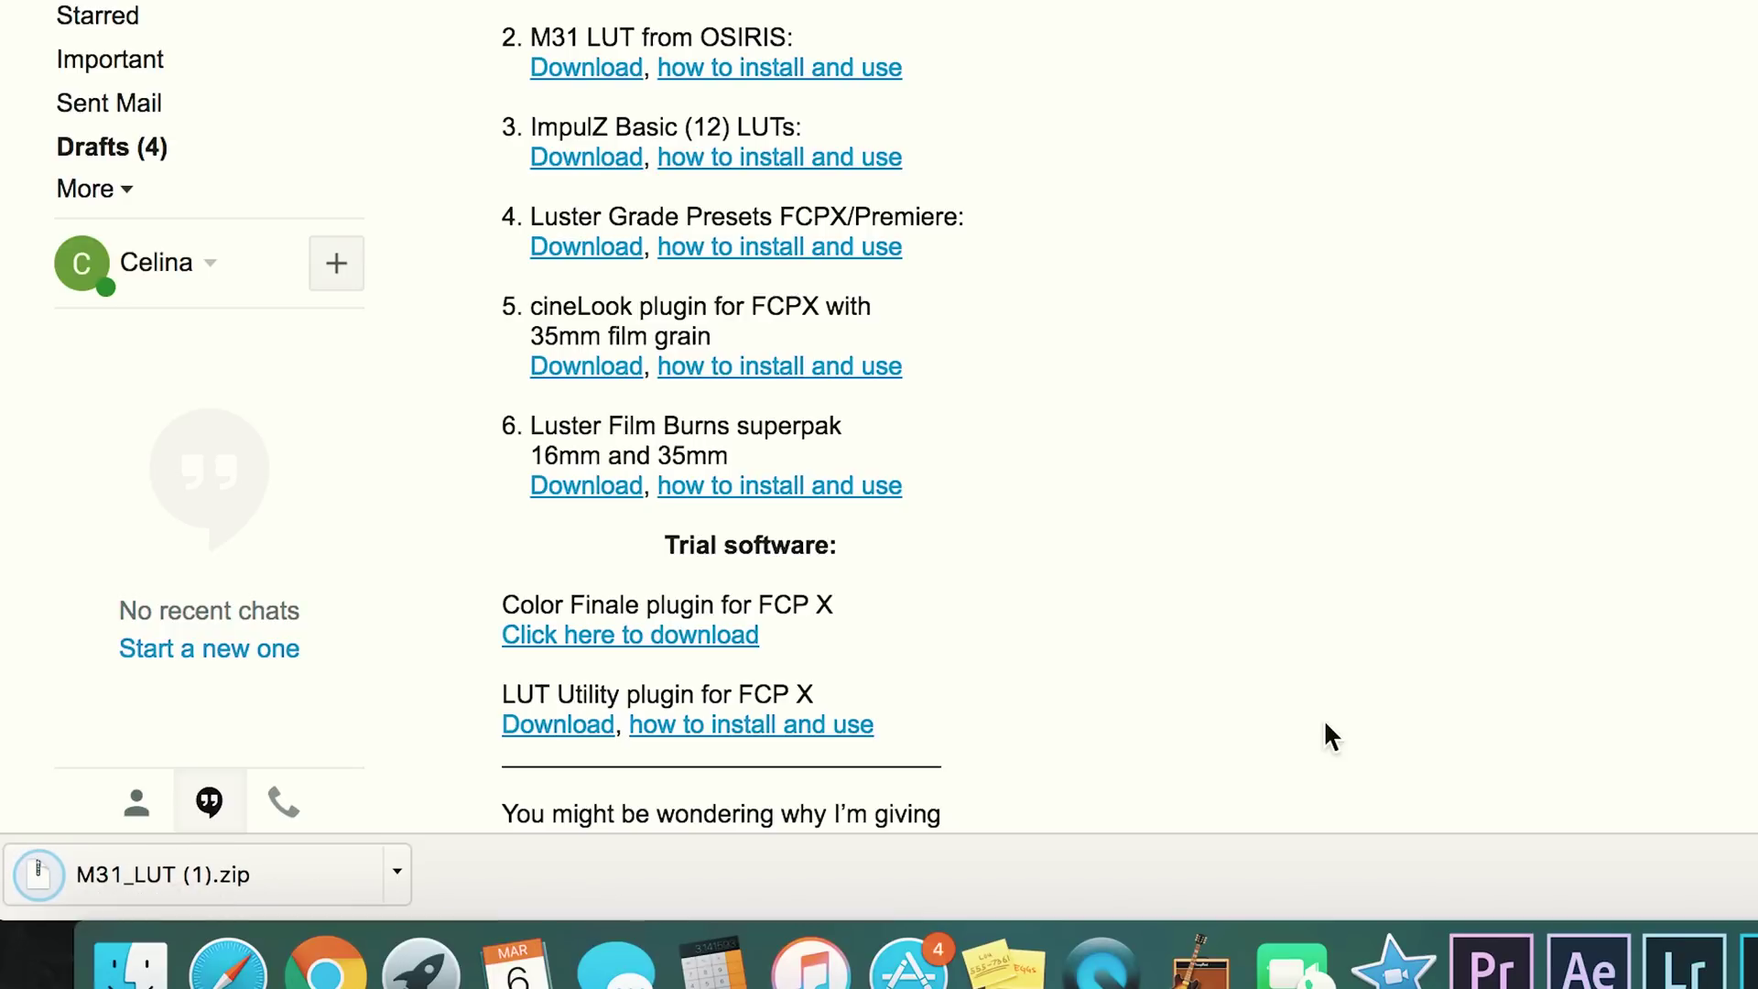
Copy OSIRIS_M31 - LOG.cube and the Rec.709 cube from M31_LUT 2's LUTs folder
click(223, 858)
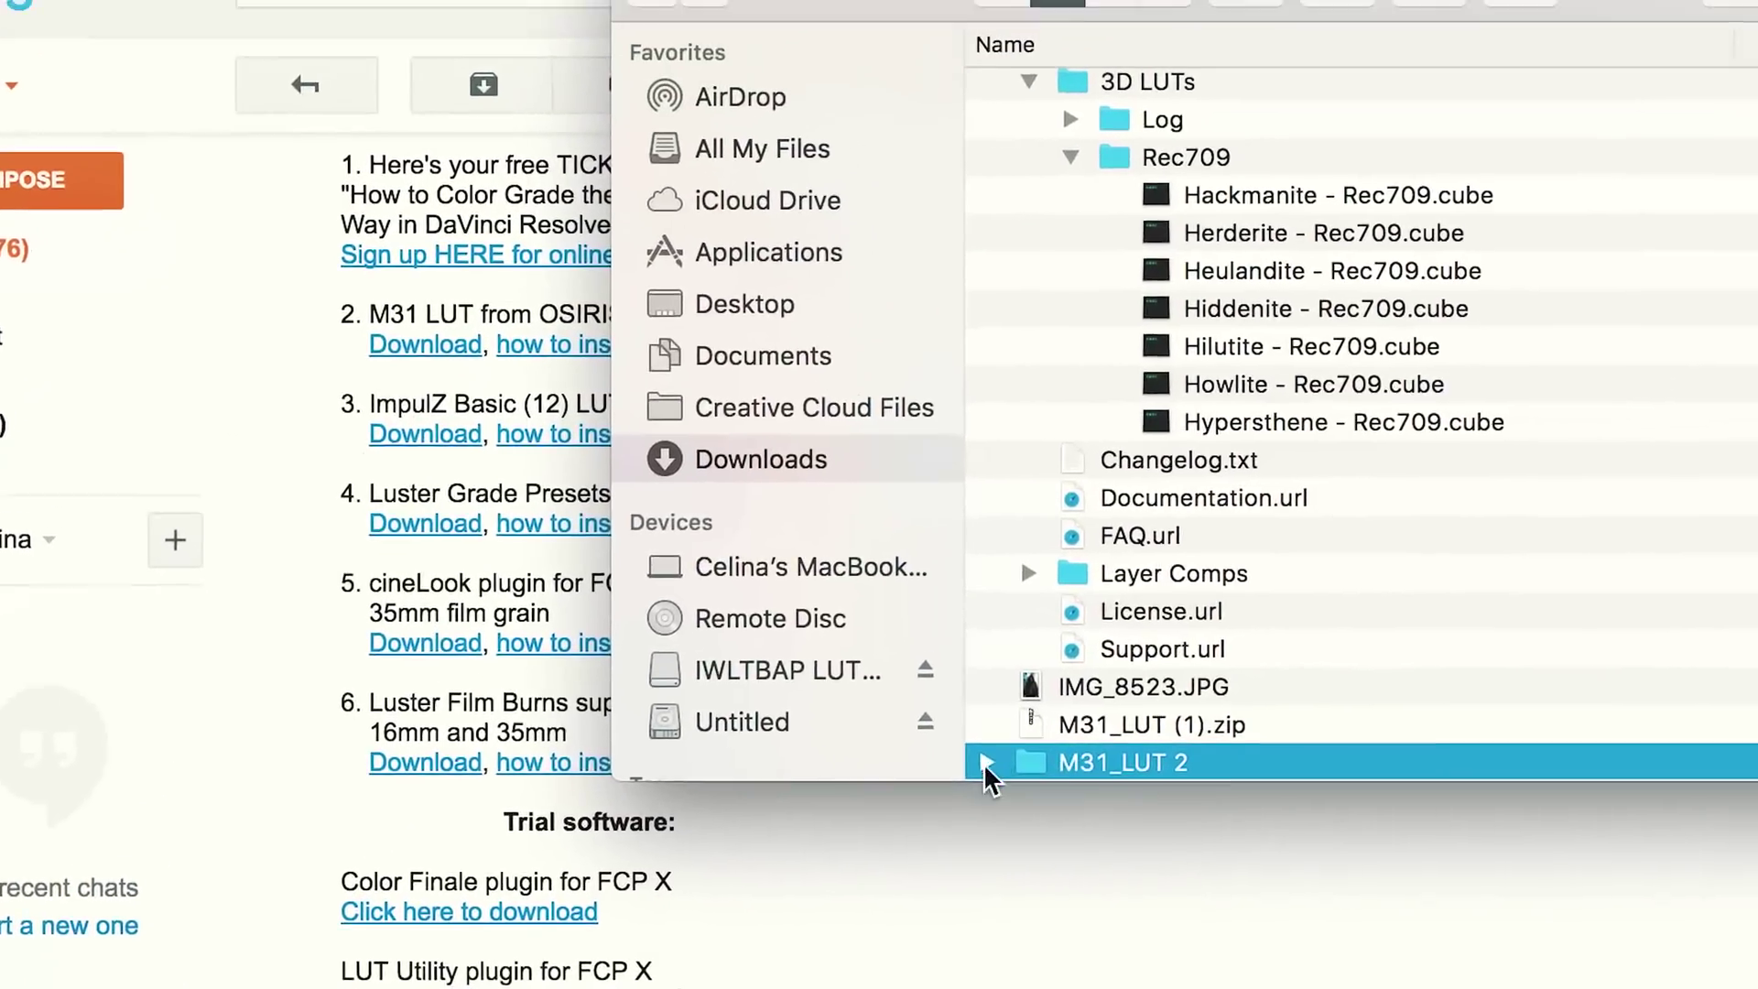
click(985, 762)
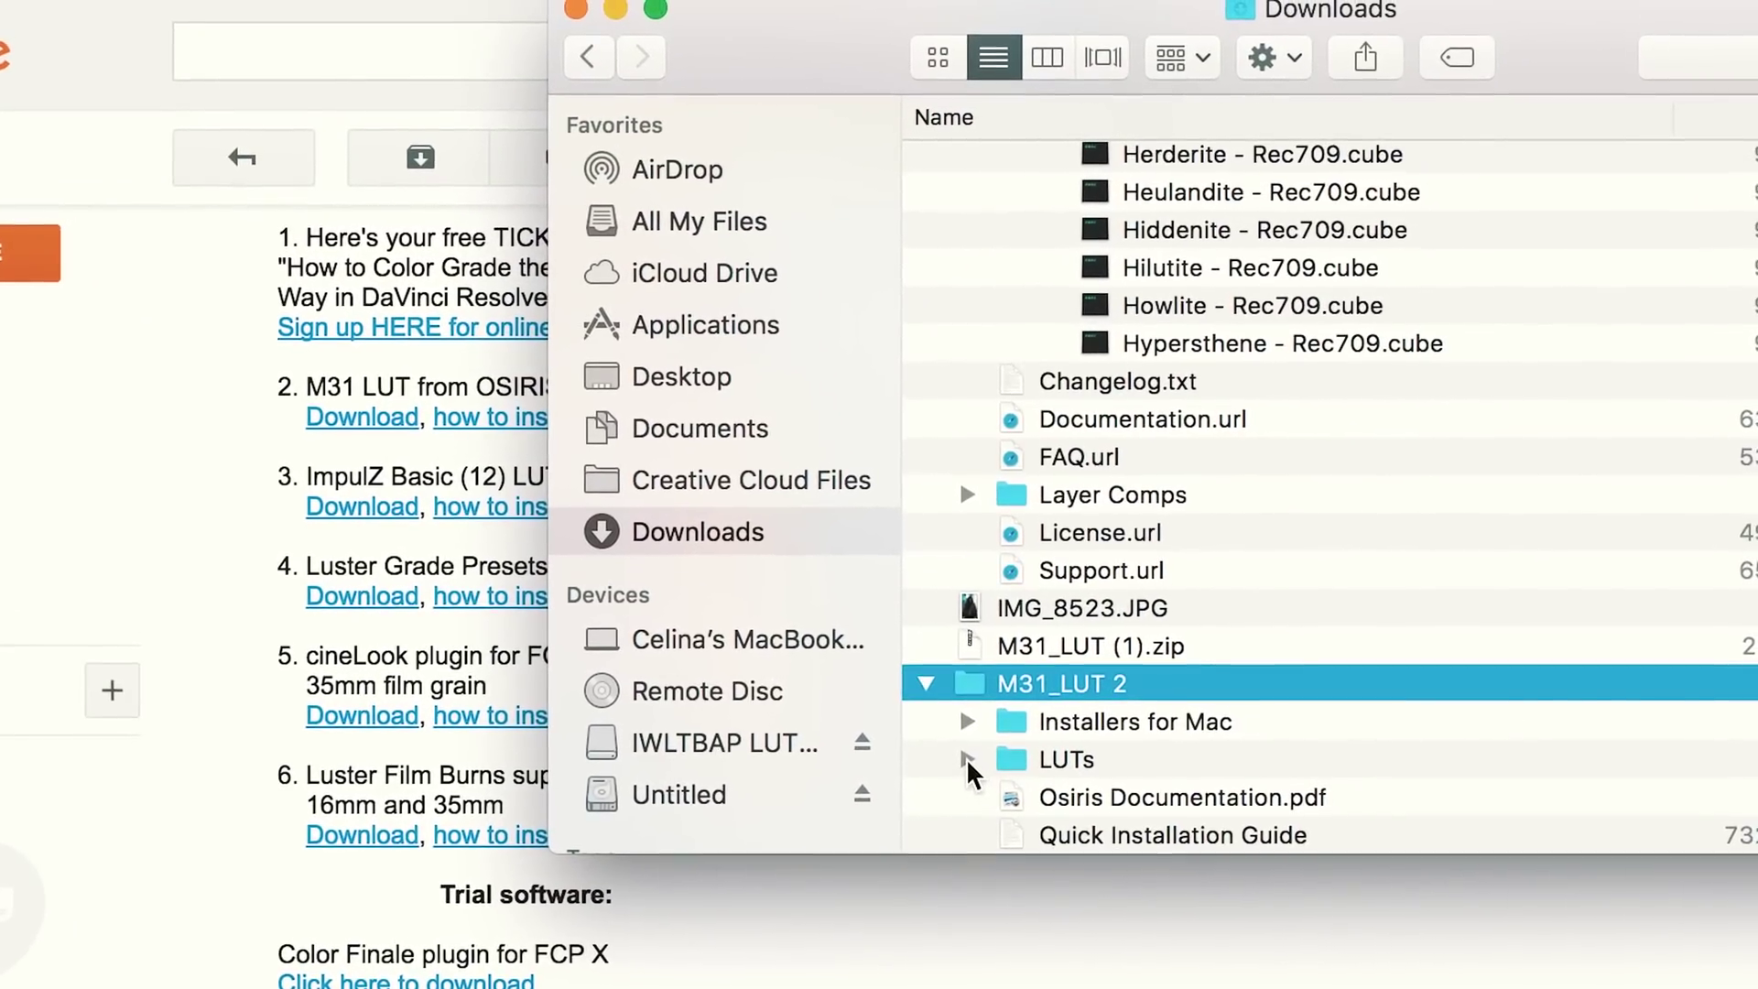
click(967, 760)
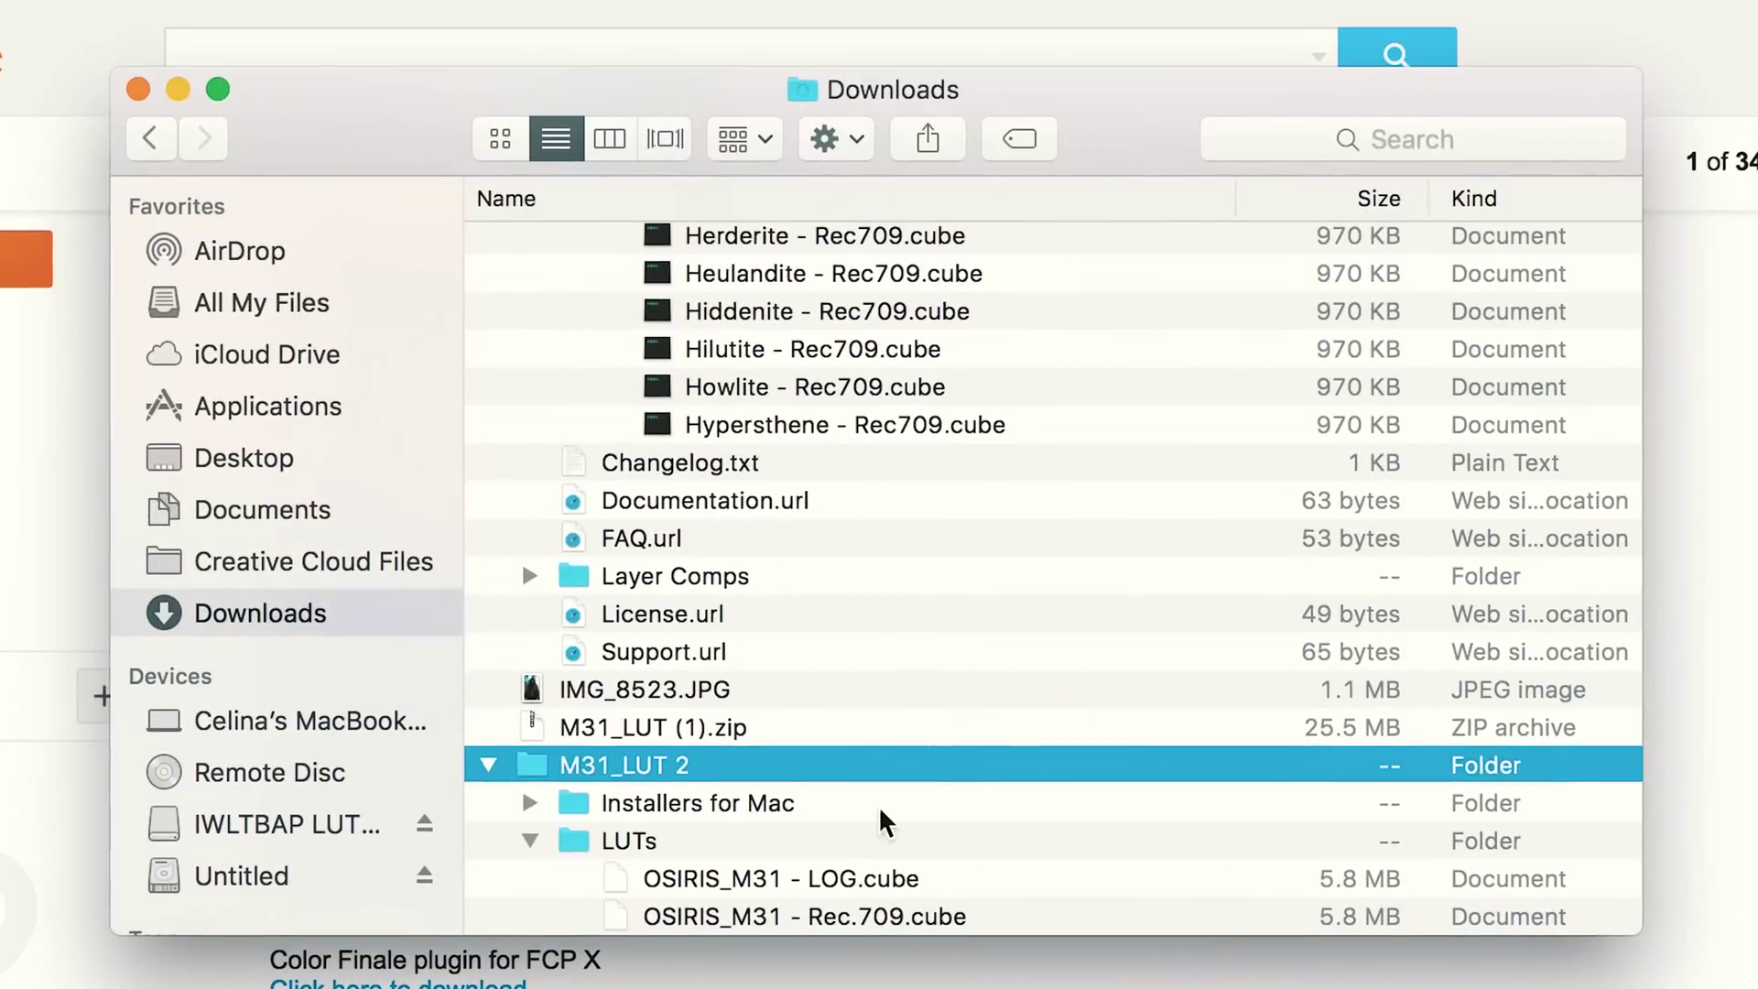
scroll(887, 821, down, 3)
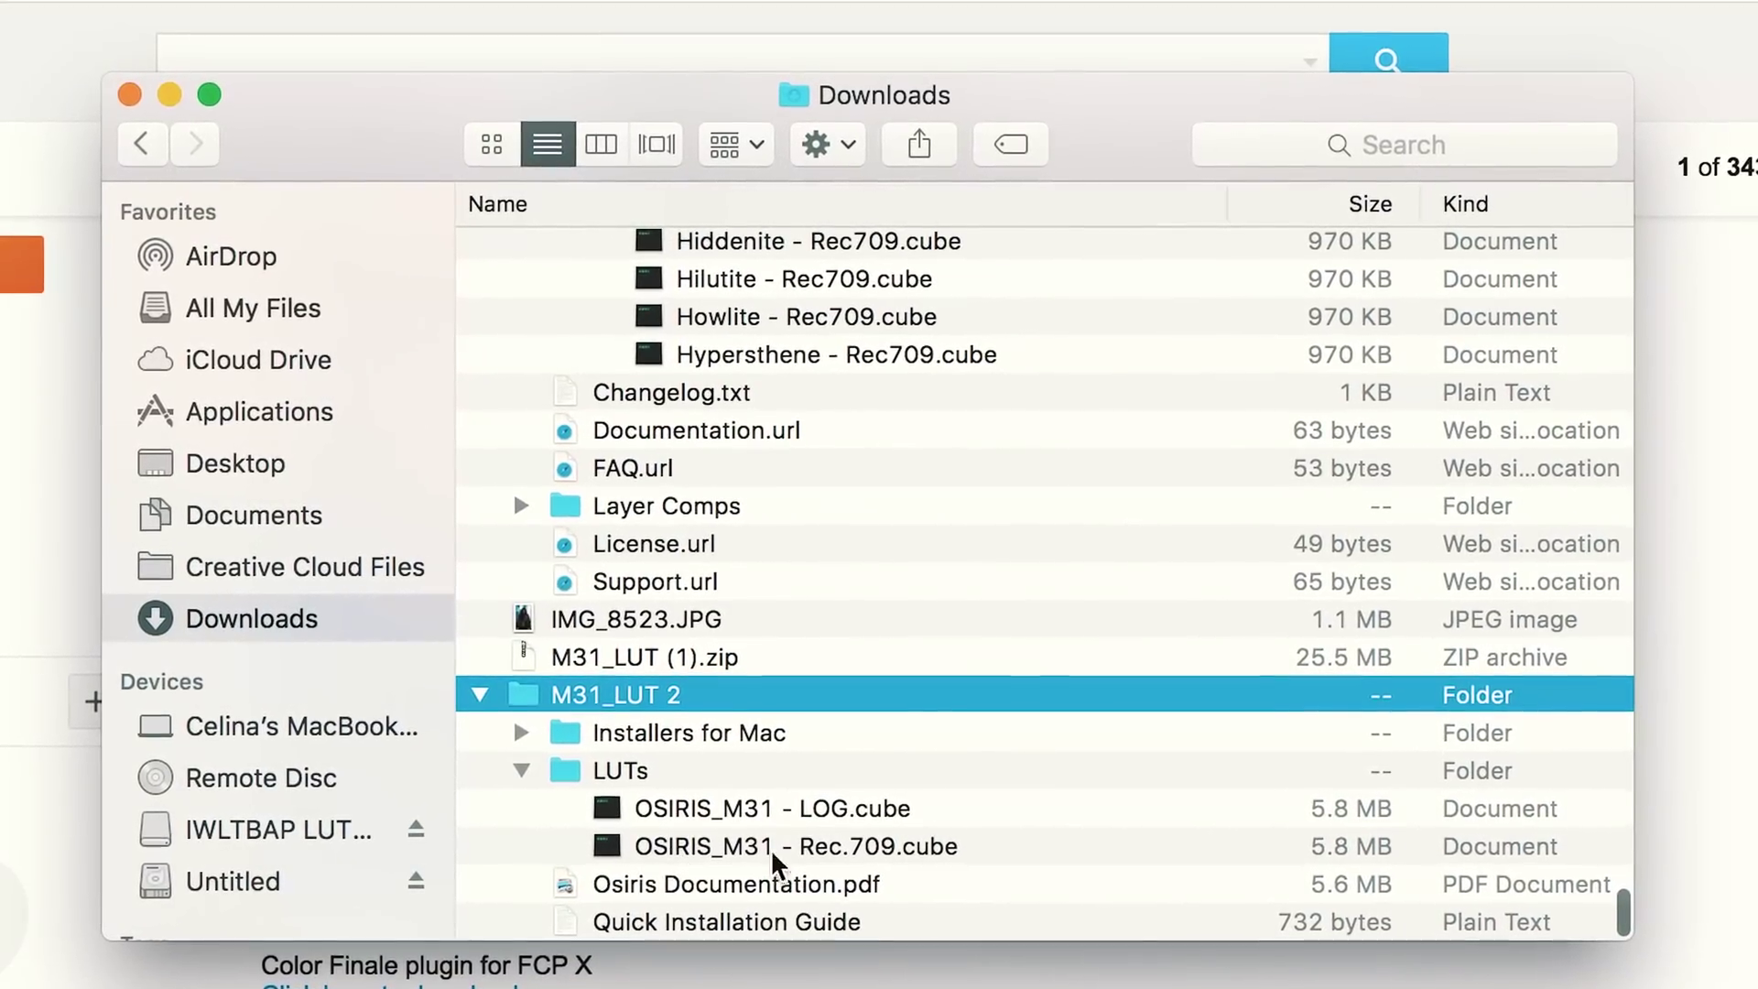
click(710, 809)
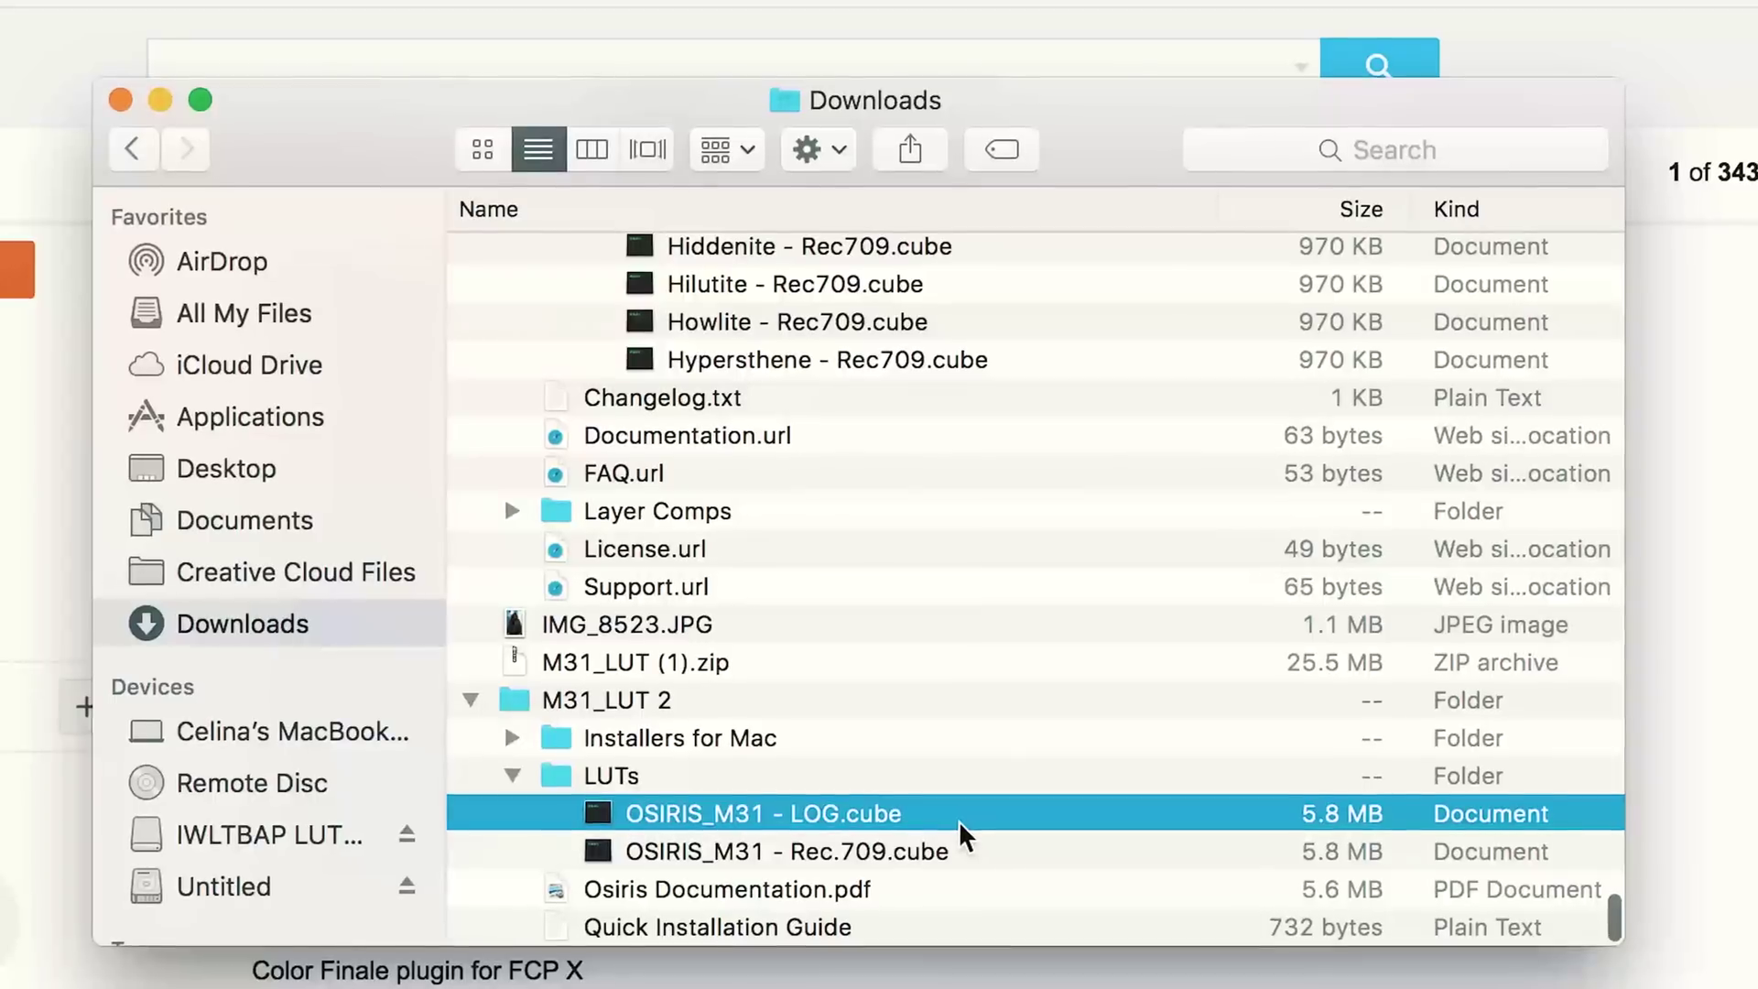
shift+click(833, 854)
key(super+c)
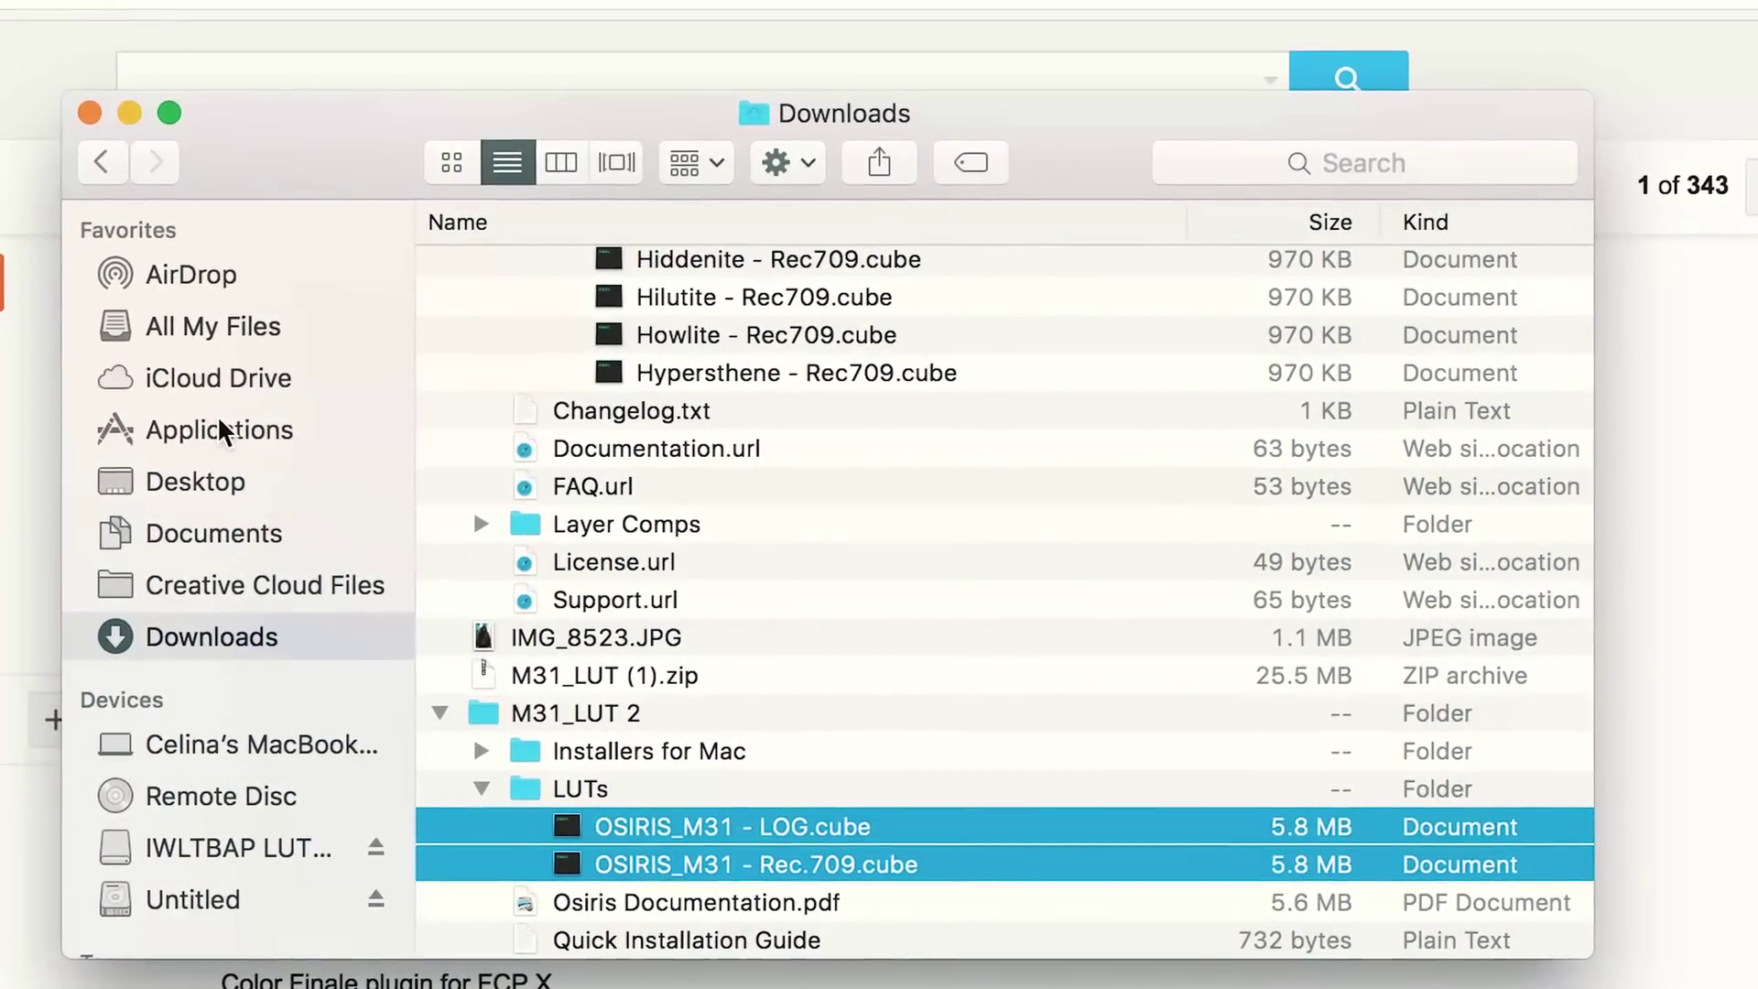
click(218, 421)
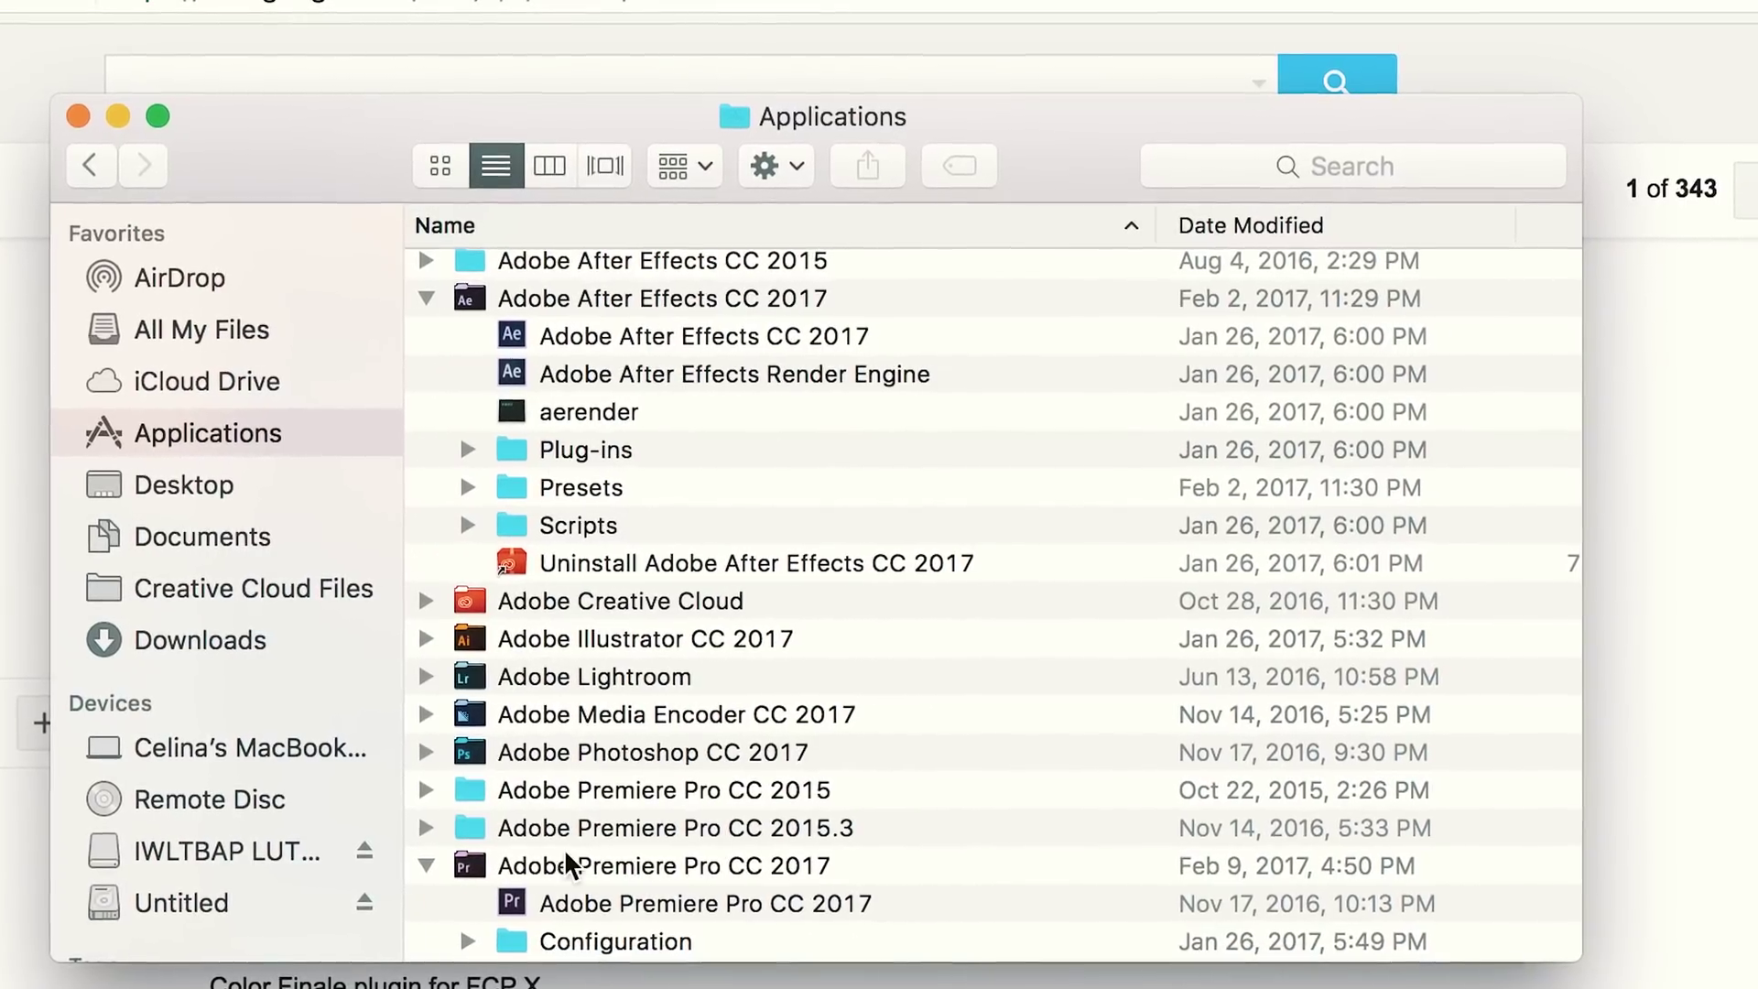
Open Adobe Premiere Pro CC 2017's package contents and go to Contents > Lumetri > LUTs
scroll(568, 865, down, 3)
click(563, 786)
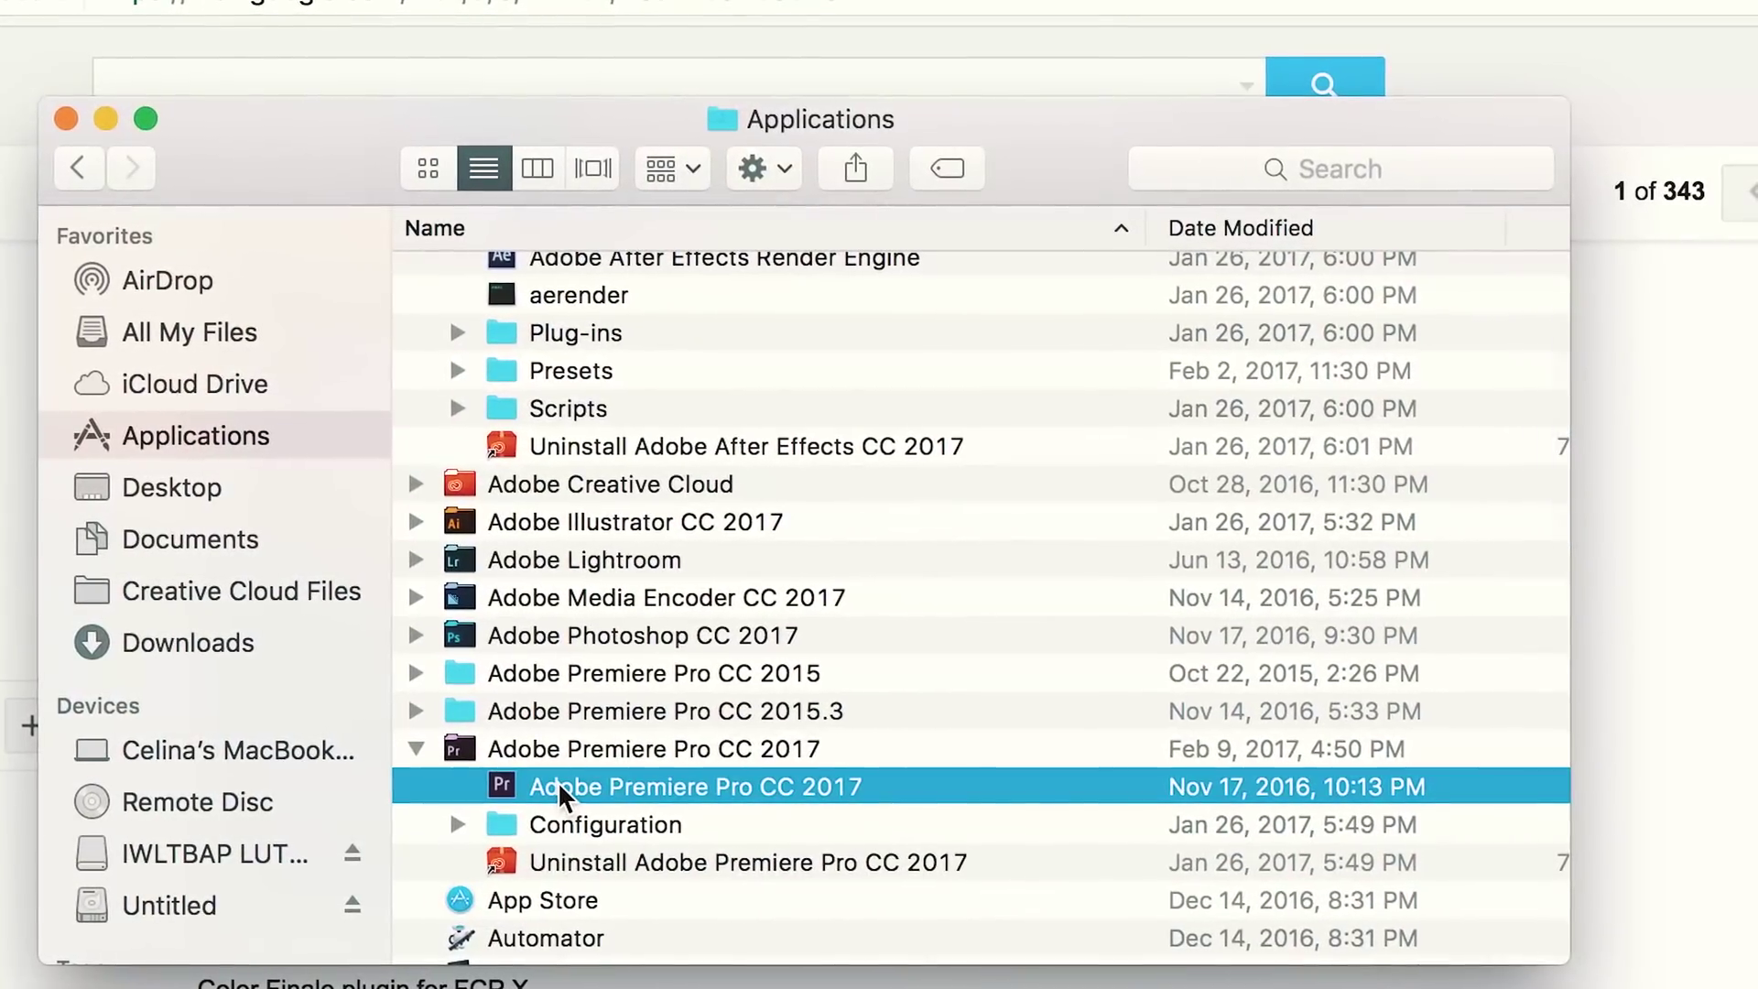
right_click(556, 784)
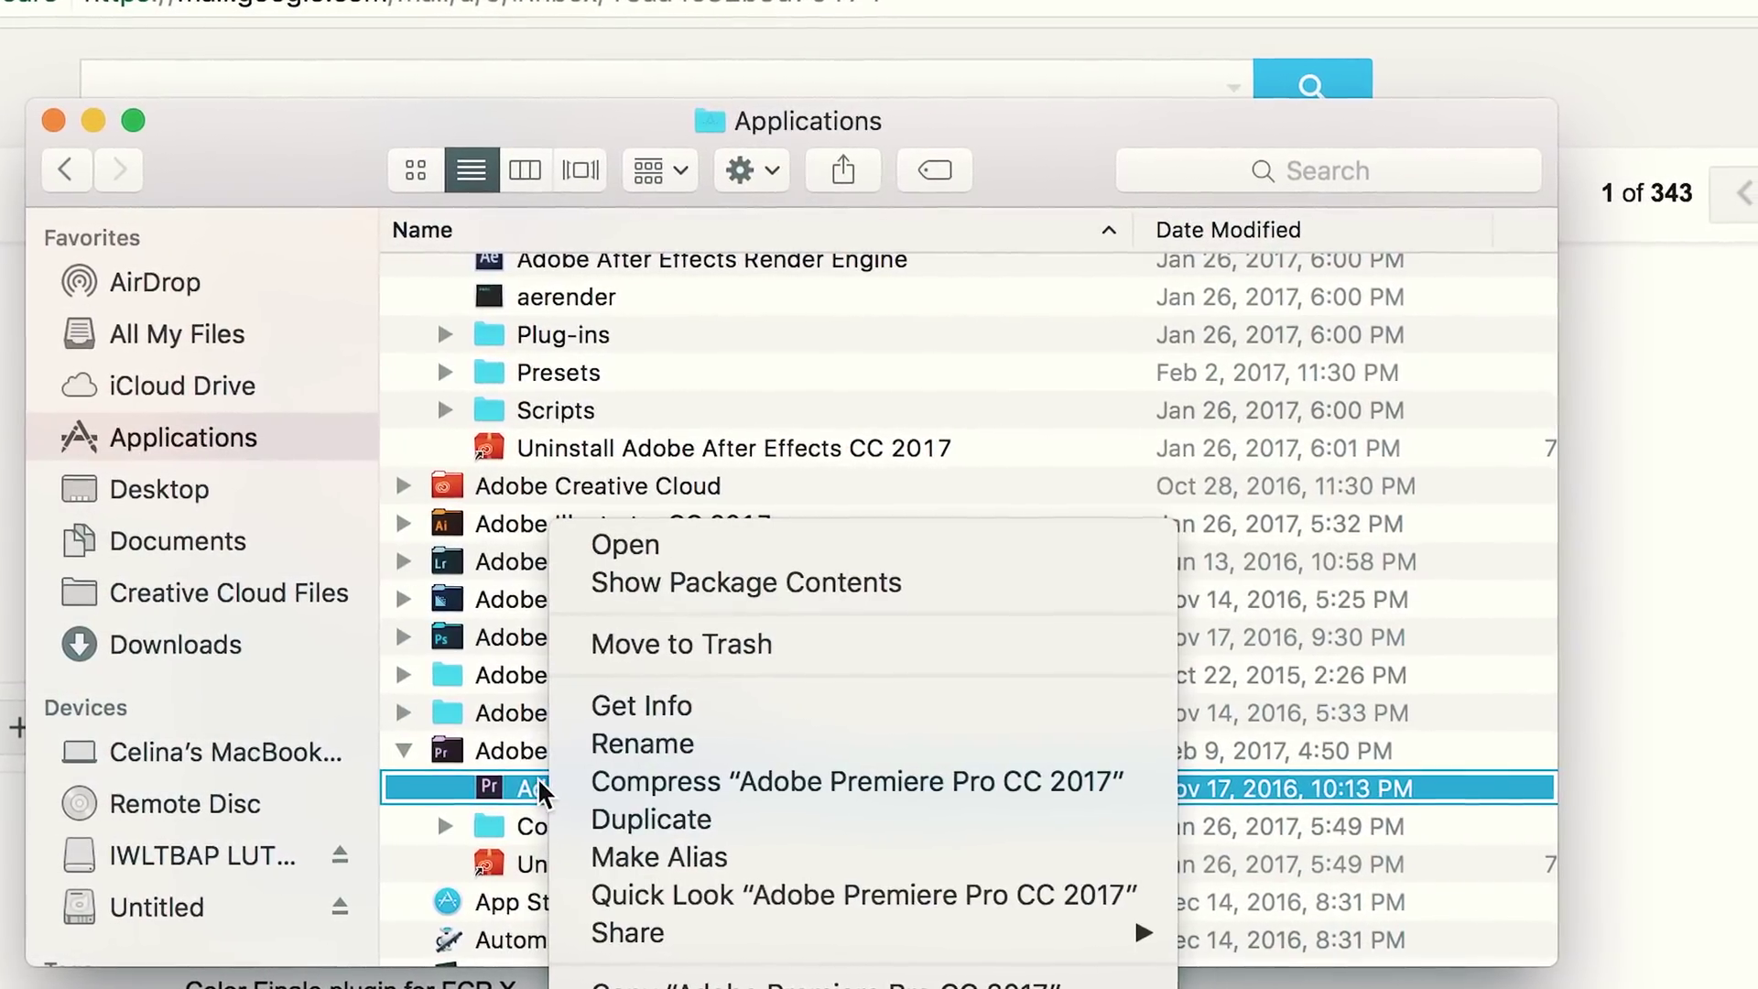
click(645, 582)
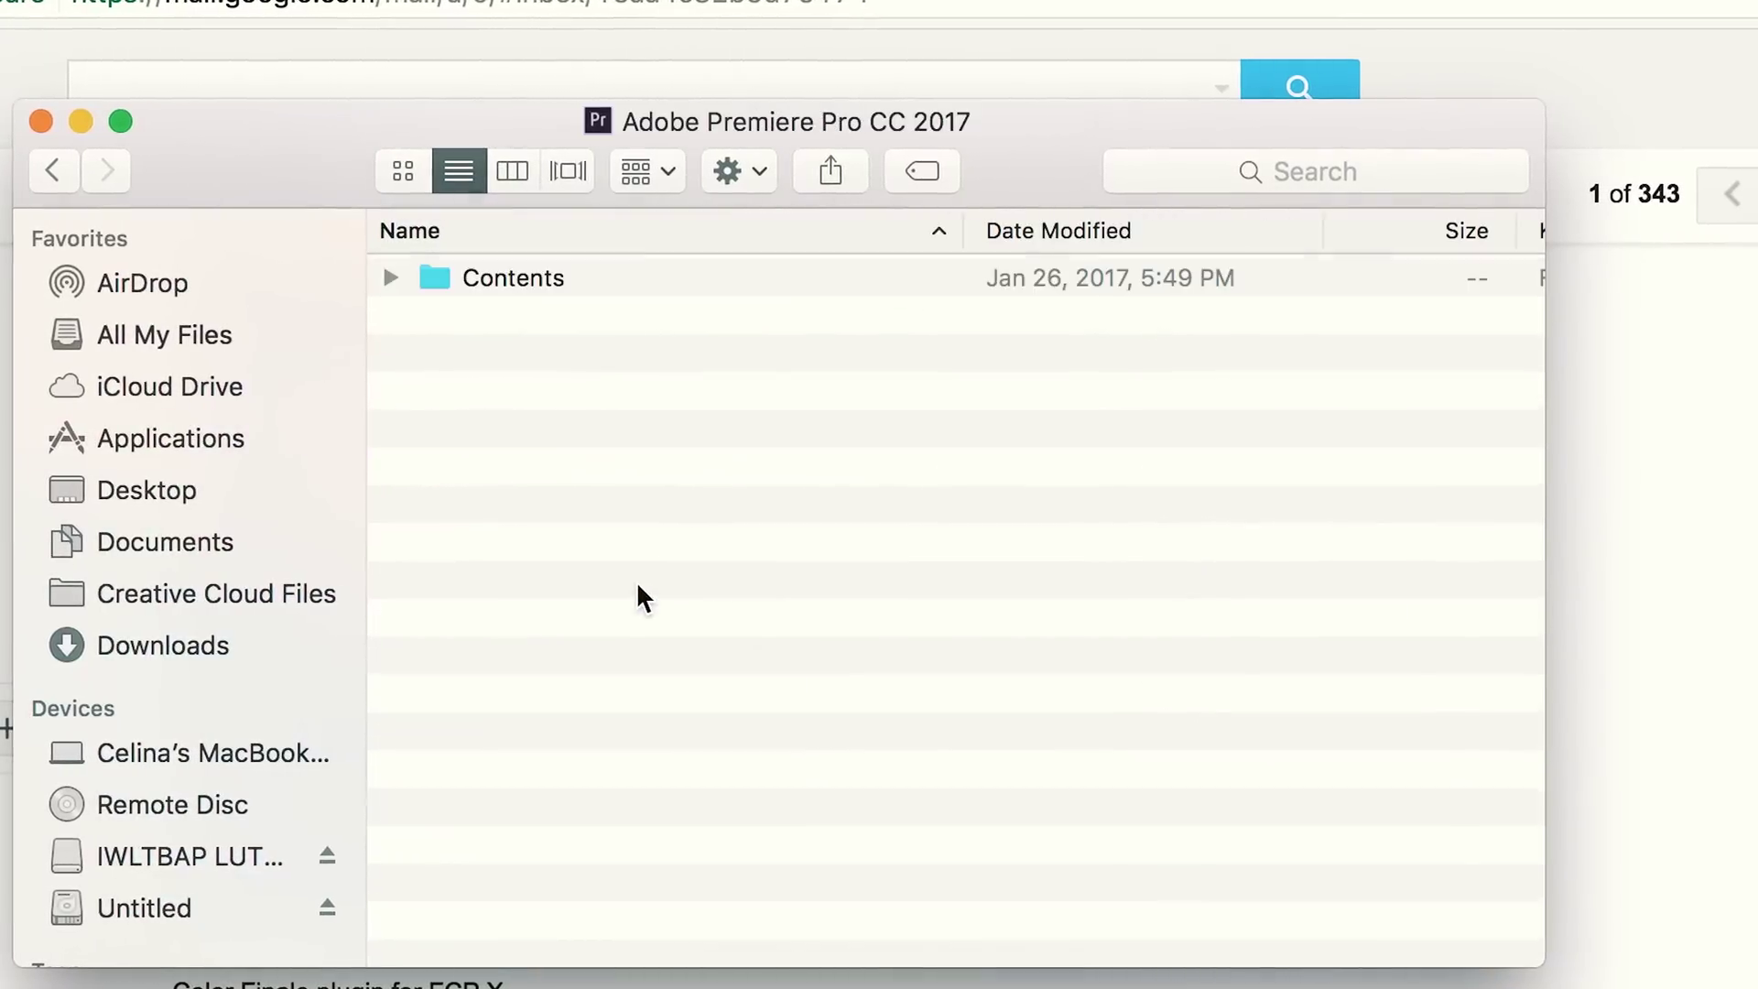
double_click(476, 276)
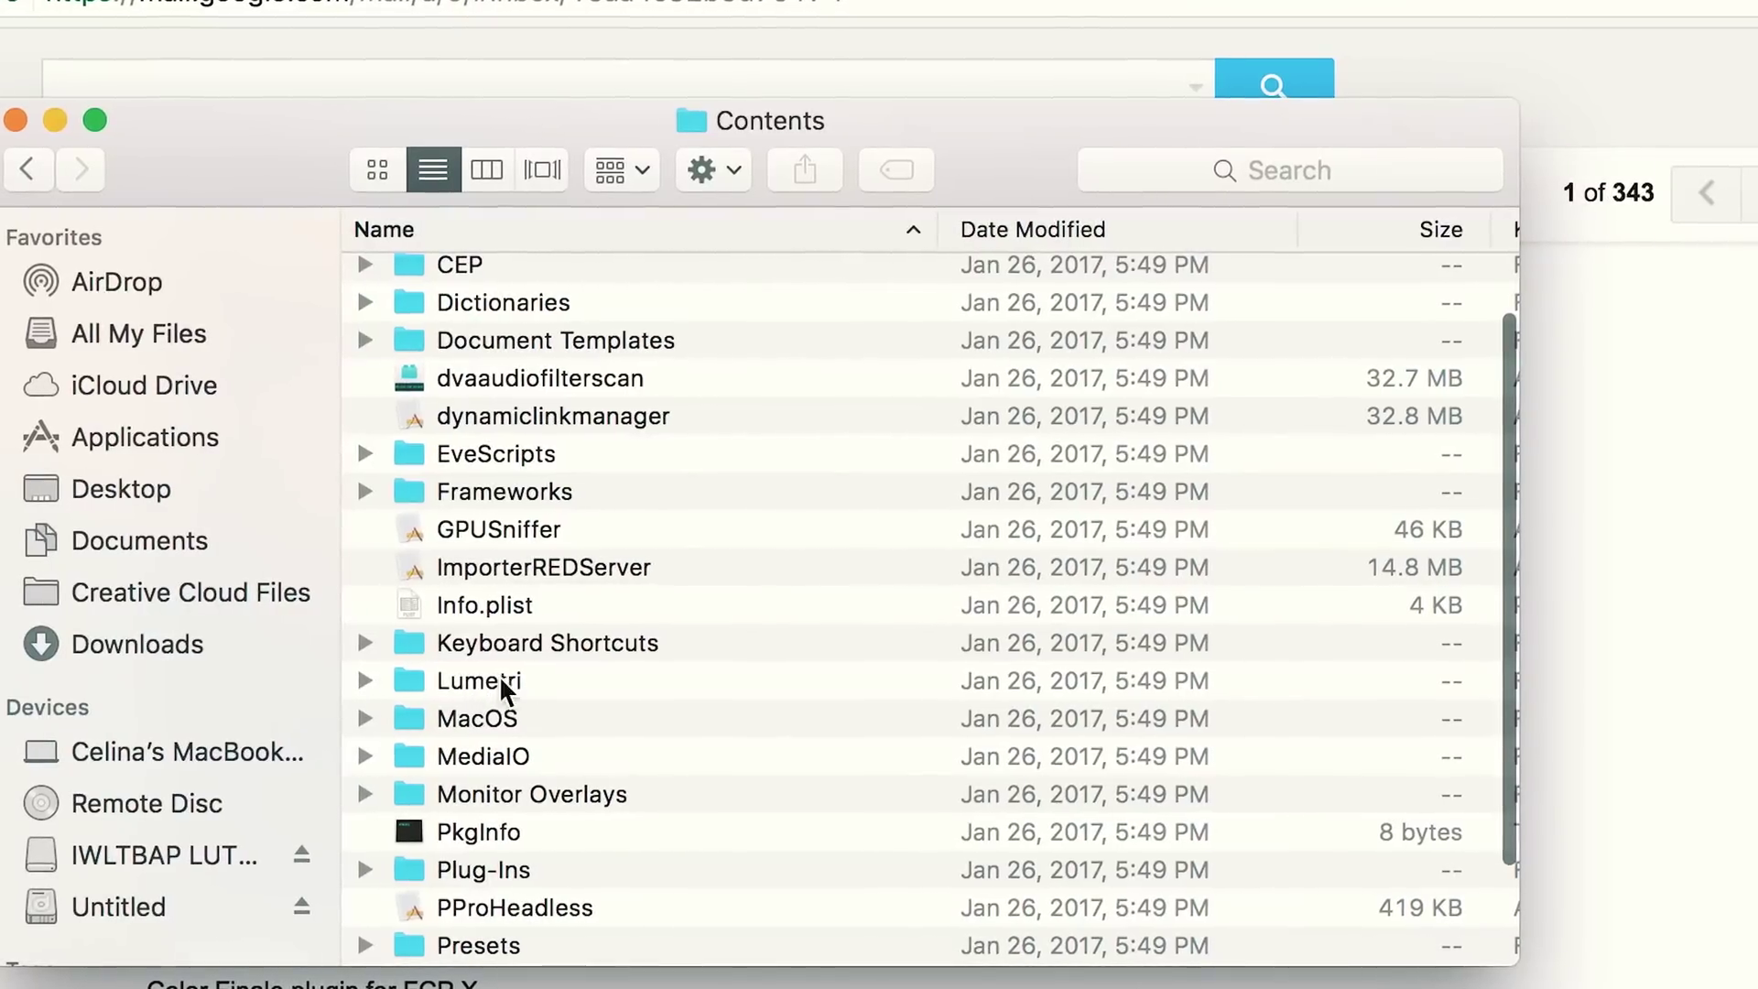
click(502, 682)
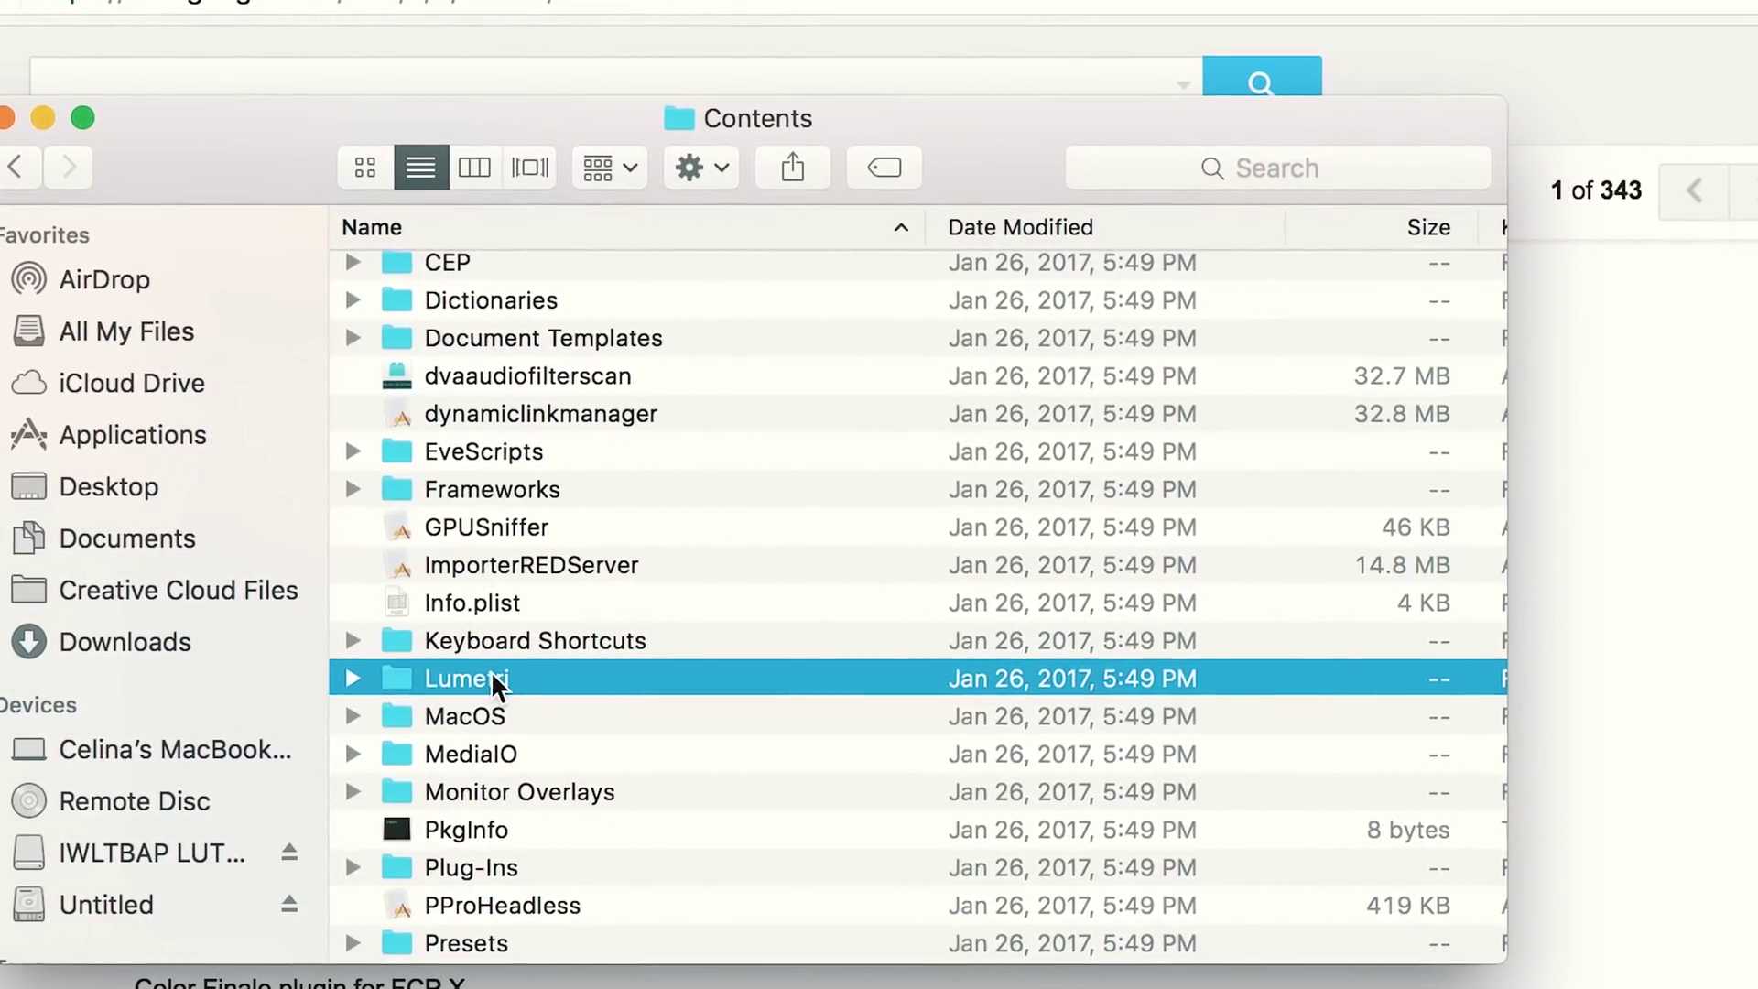
double_click(490, 678)
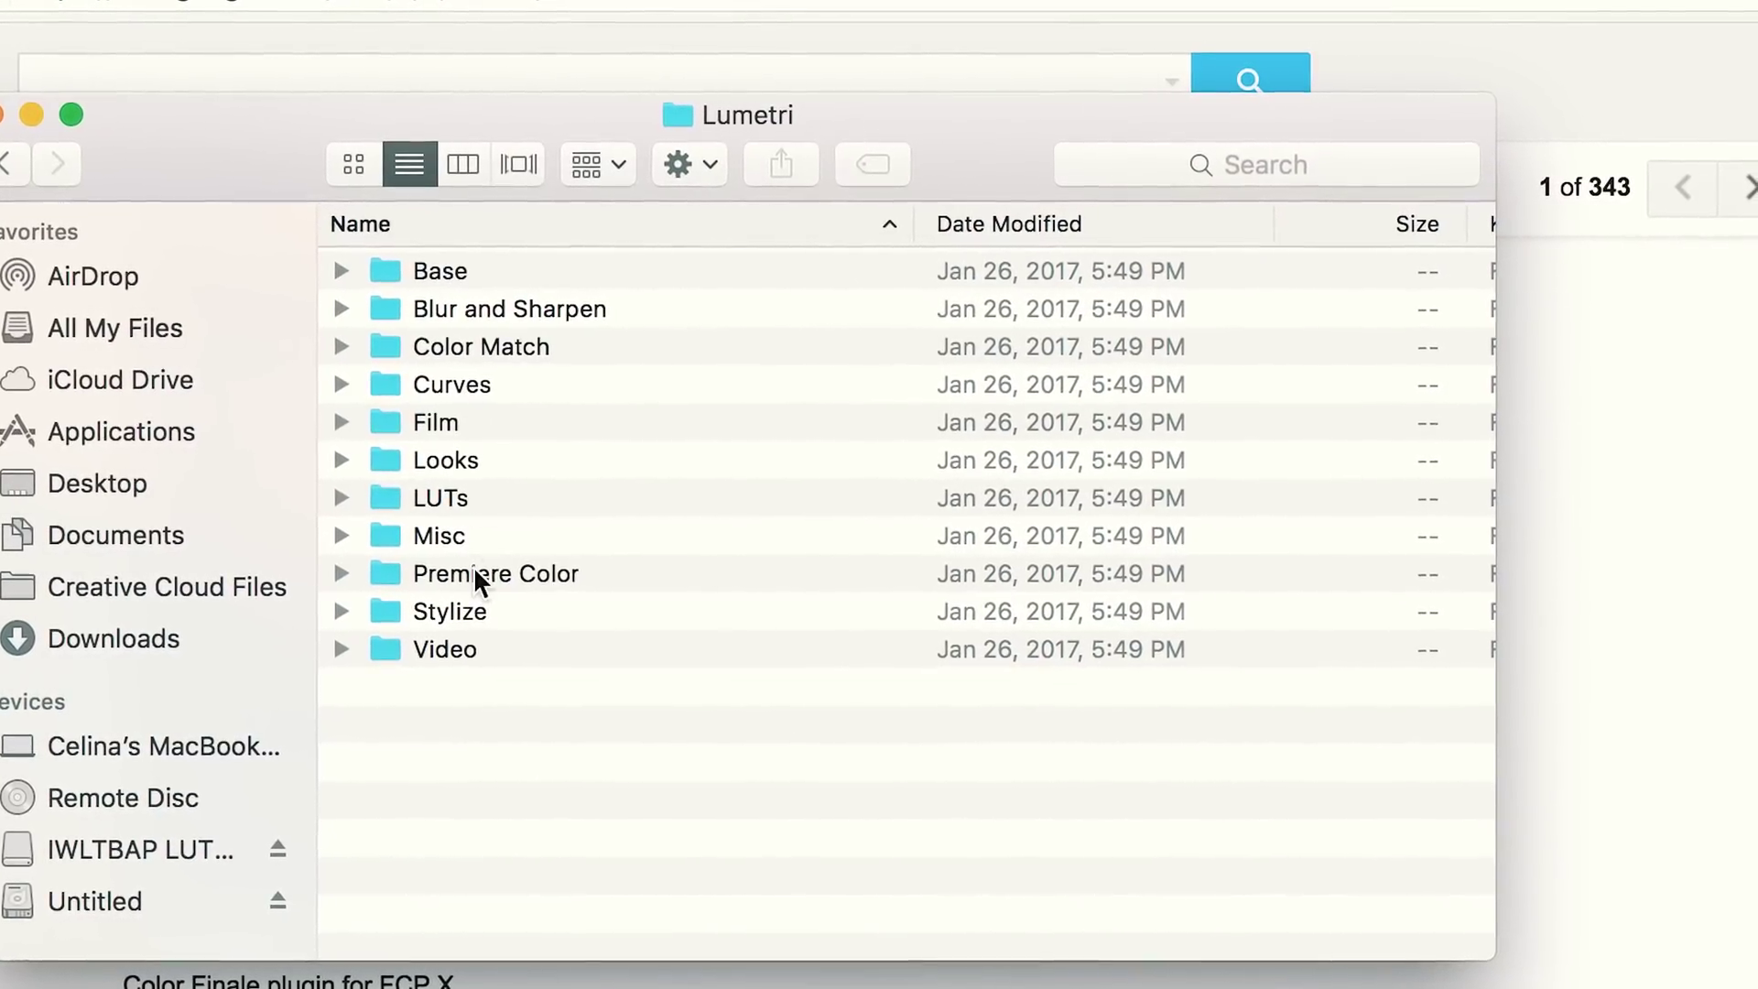
double_click(426, 500)
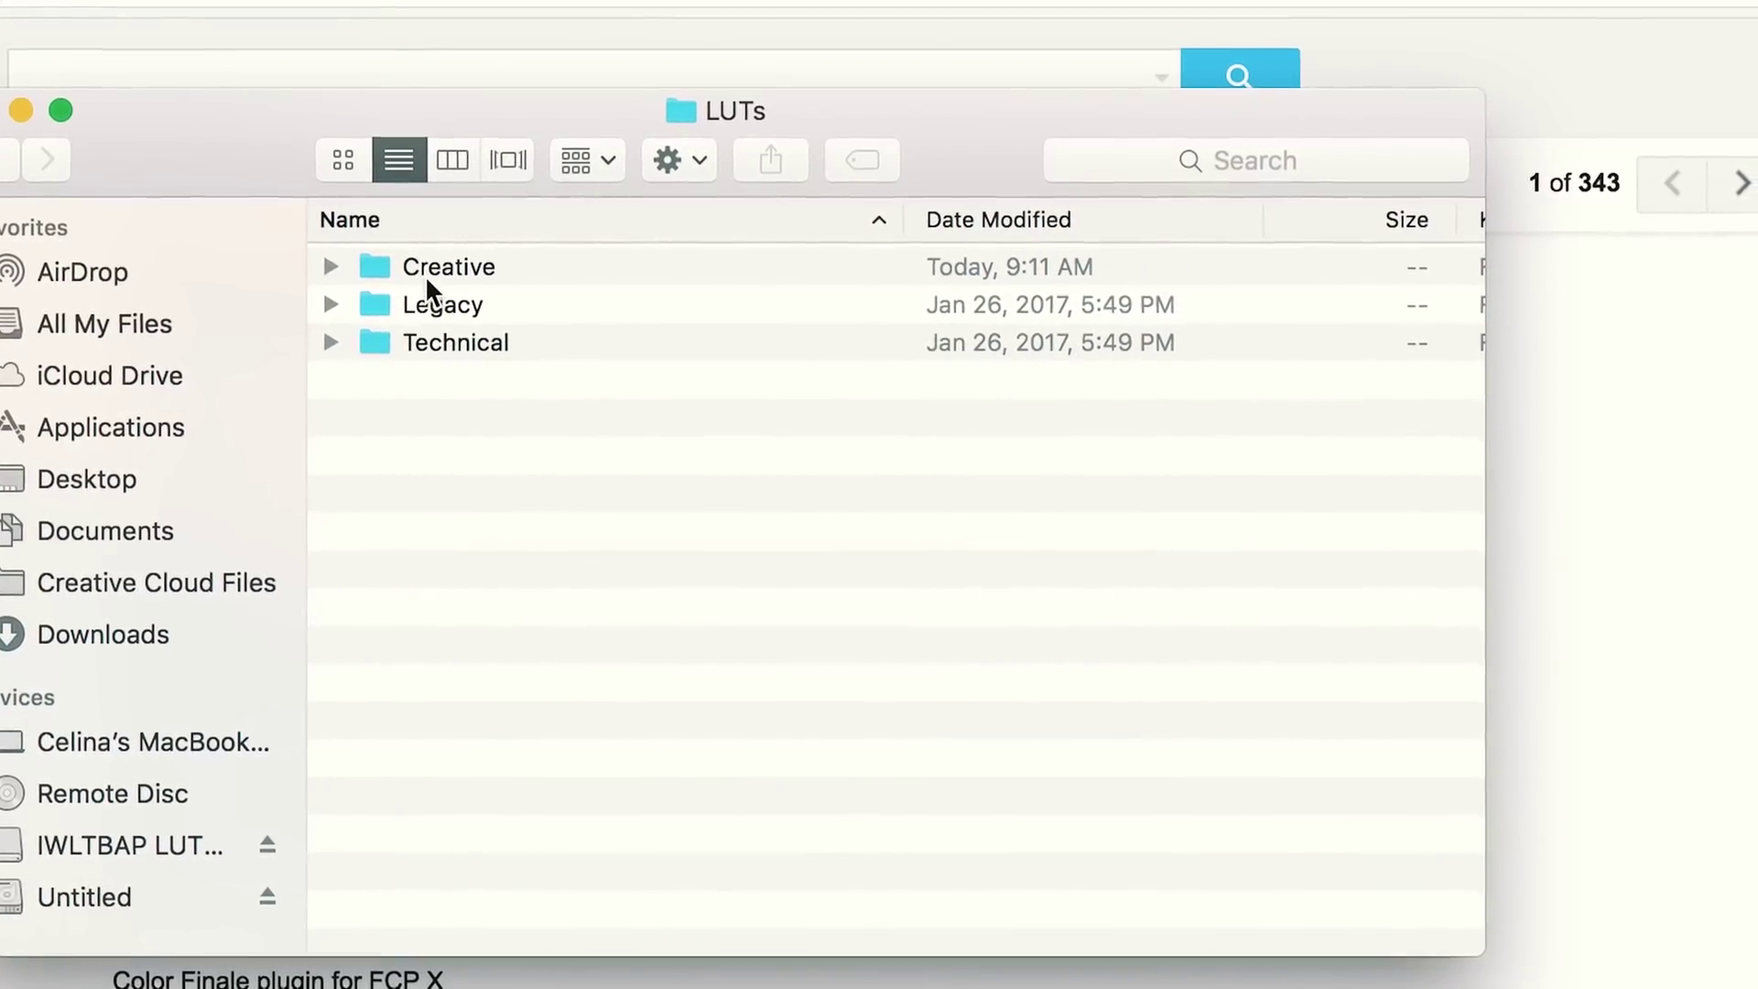
Navigate into the Lumetri LUTs Creative folder
click(17, 163)
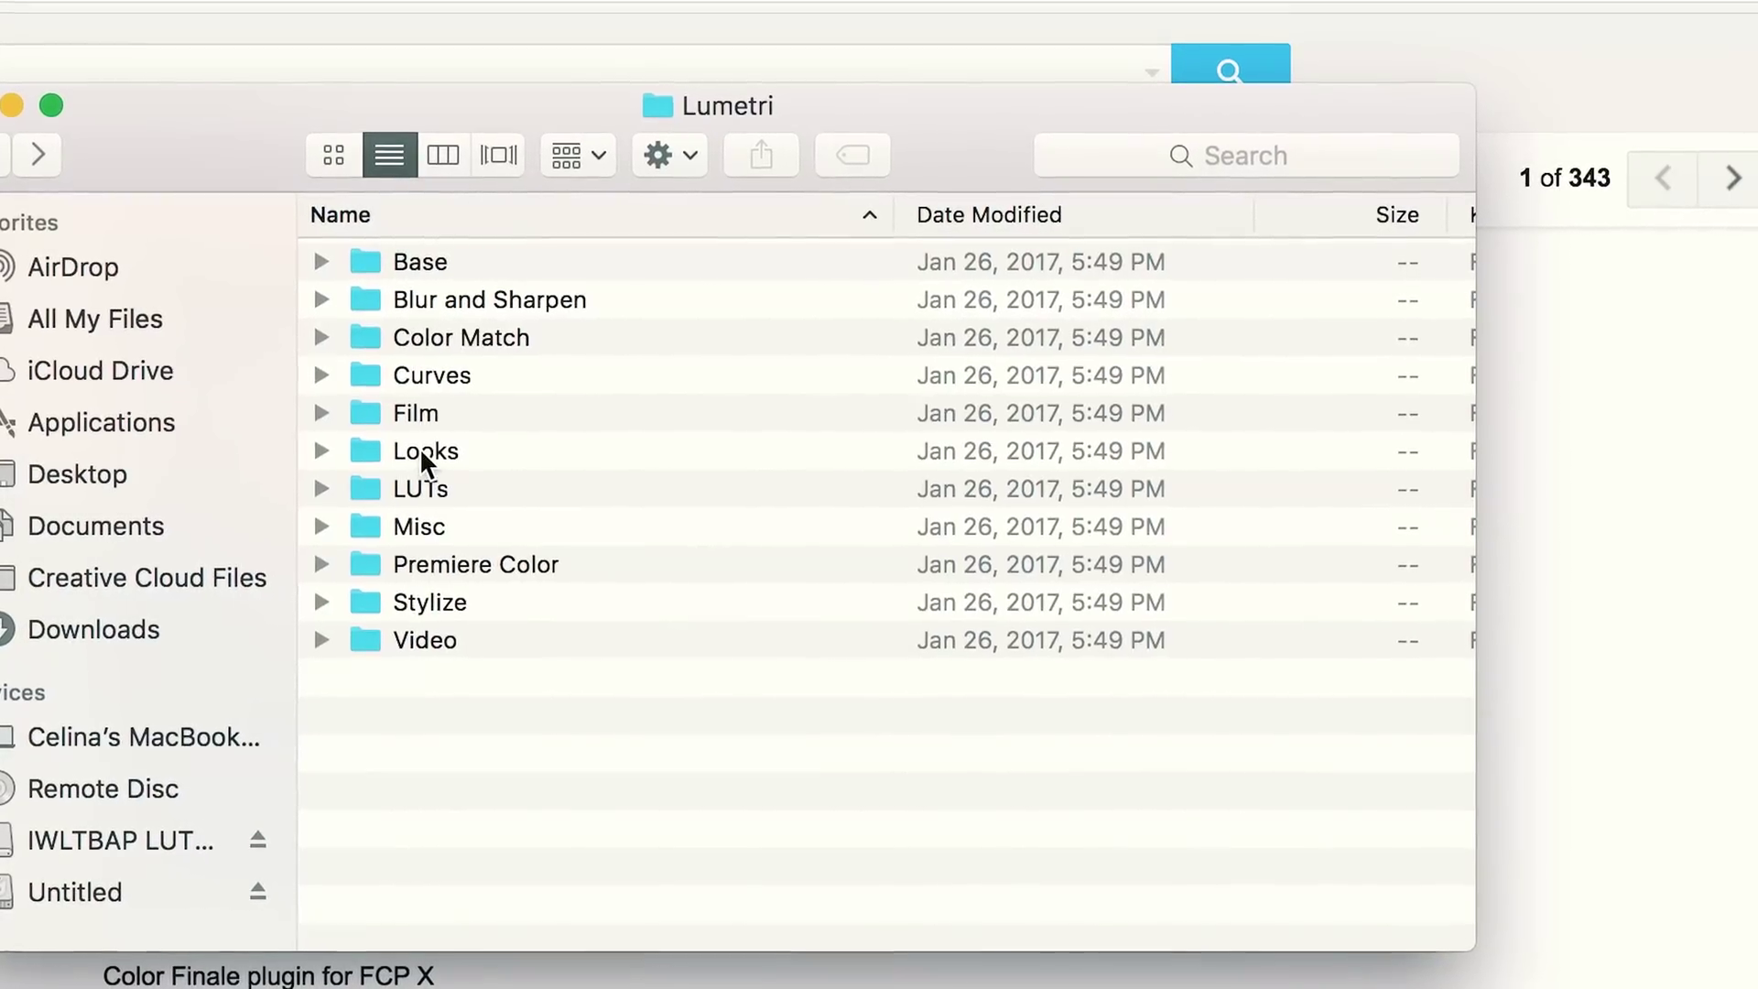
click(37, 153)
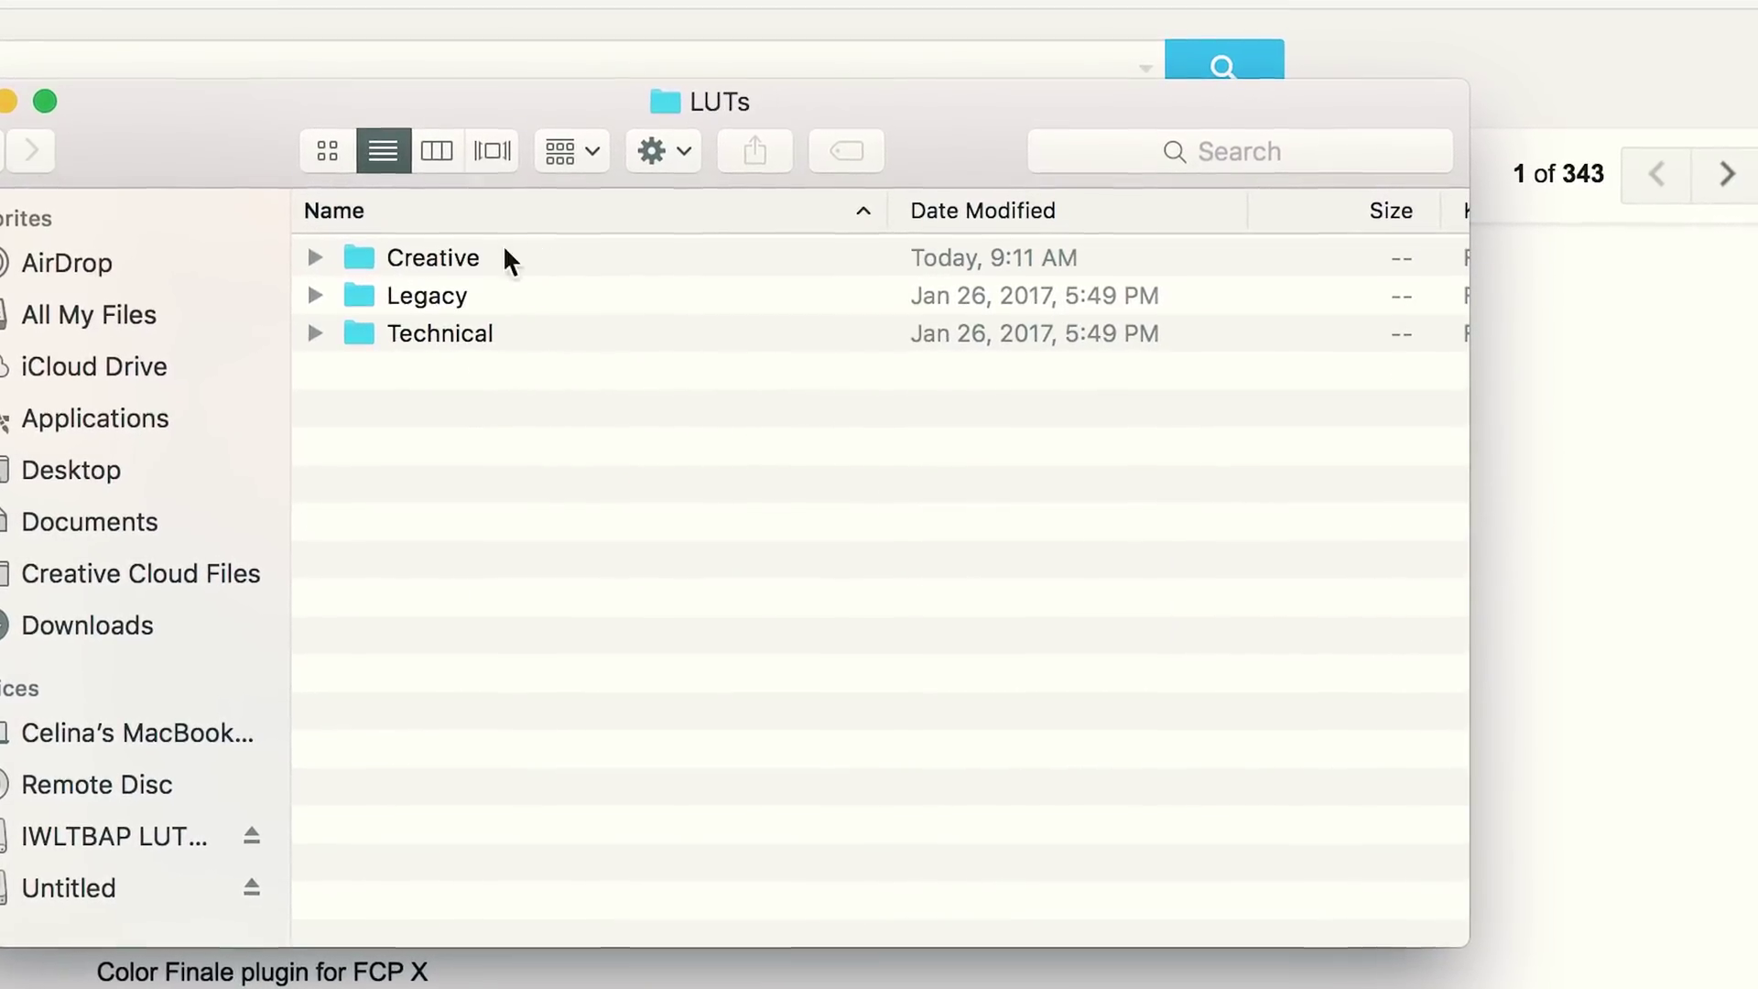
double_click(415, 252)
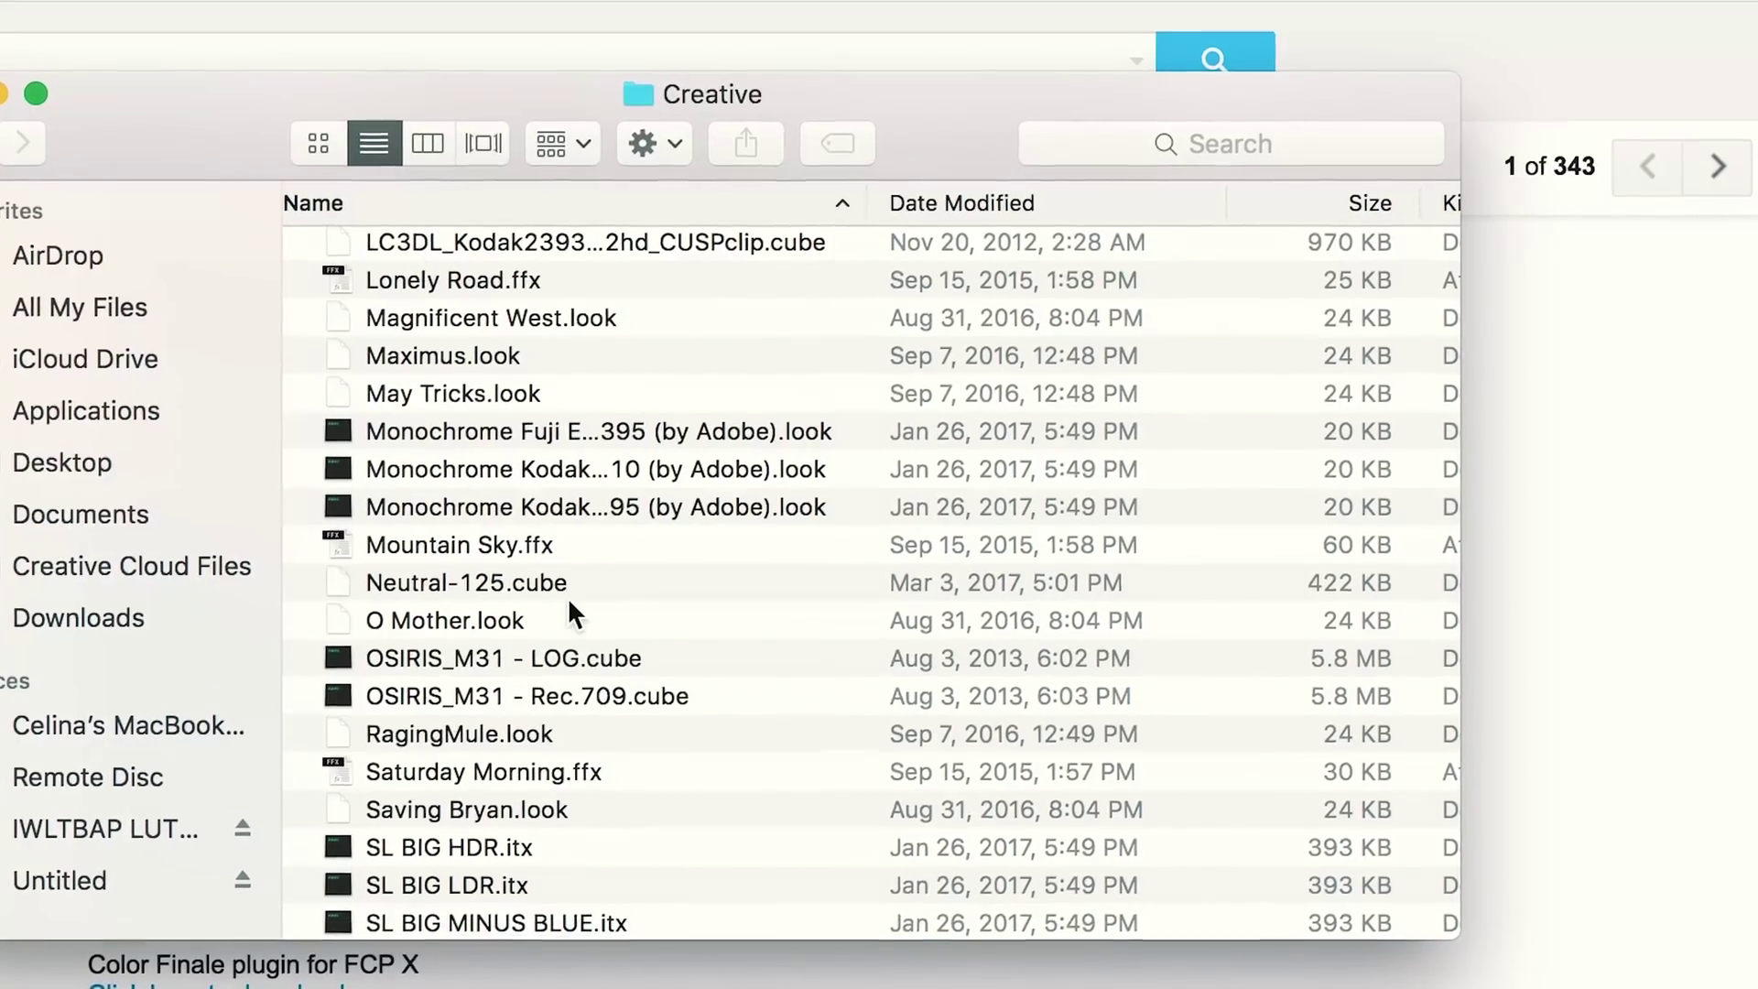
scroll(568, 597, up, 6)
scroll(566, 595, down, 20)
scroll(517, 494, up, 1)
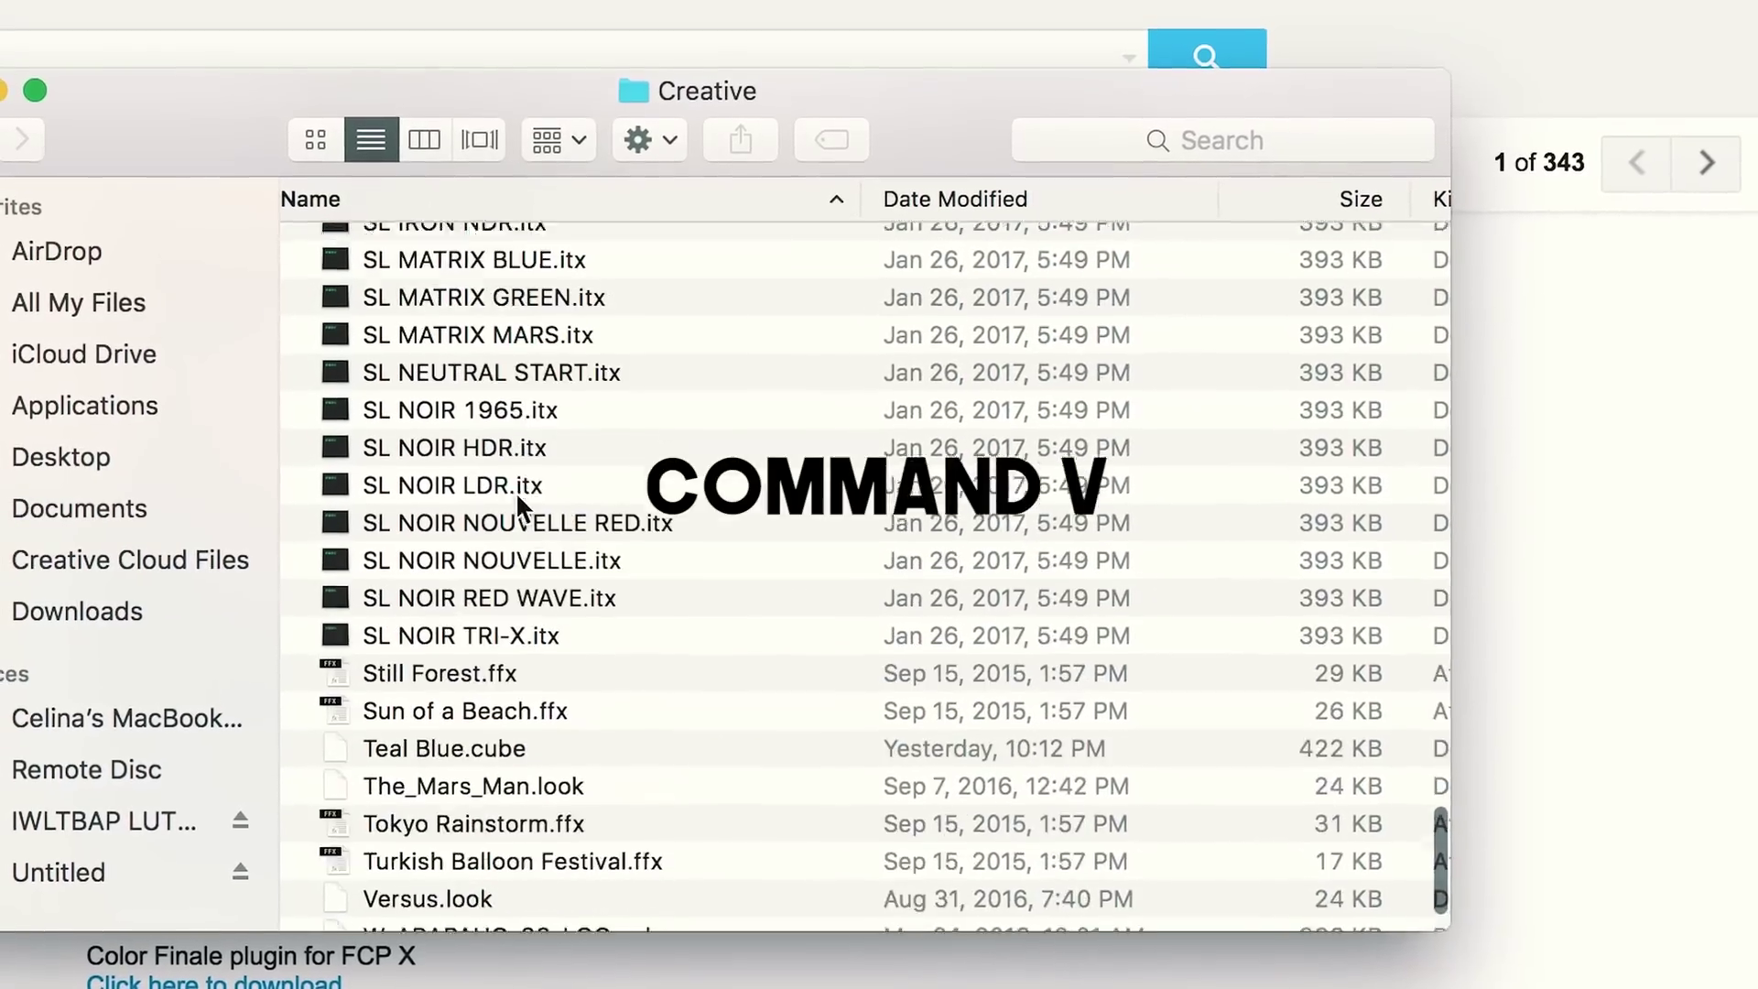
scroll(517, 494, up, 3)
scroll(520, 513, down, 6)
Paste the OSIRIS_M31 cube files, choose Stop on the replace alert, and close Finder
key(super+v)
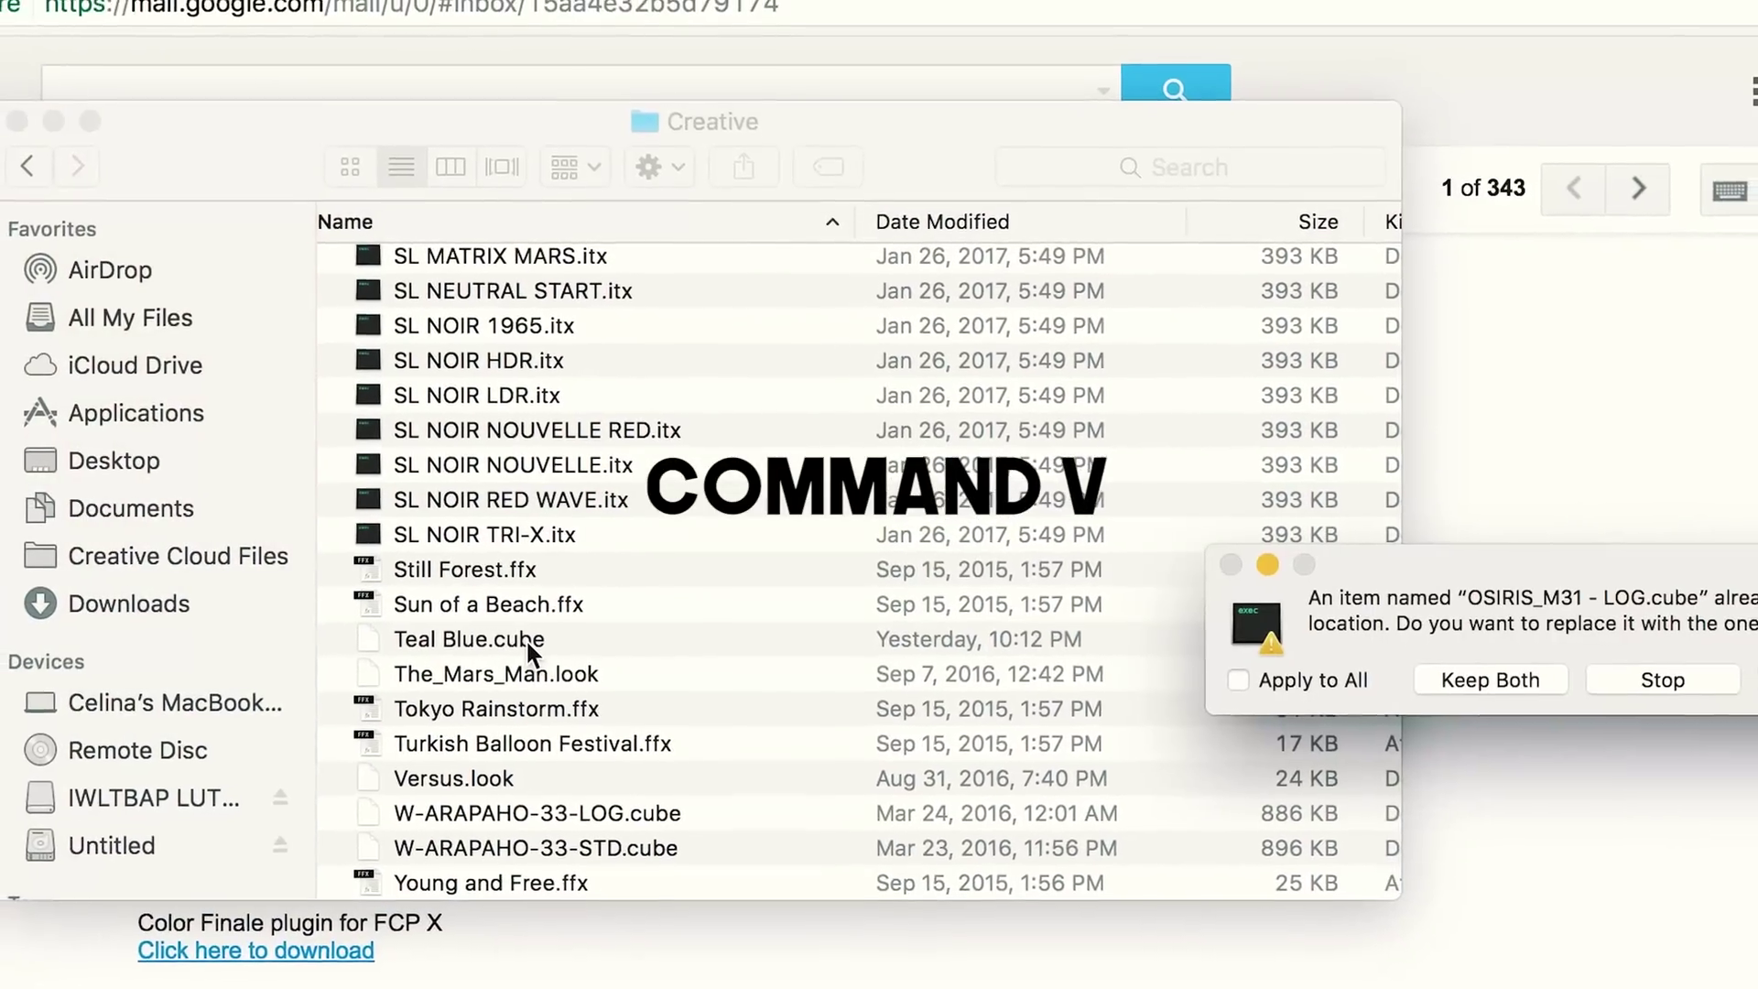
drag(1602, 556, 1124, 451)
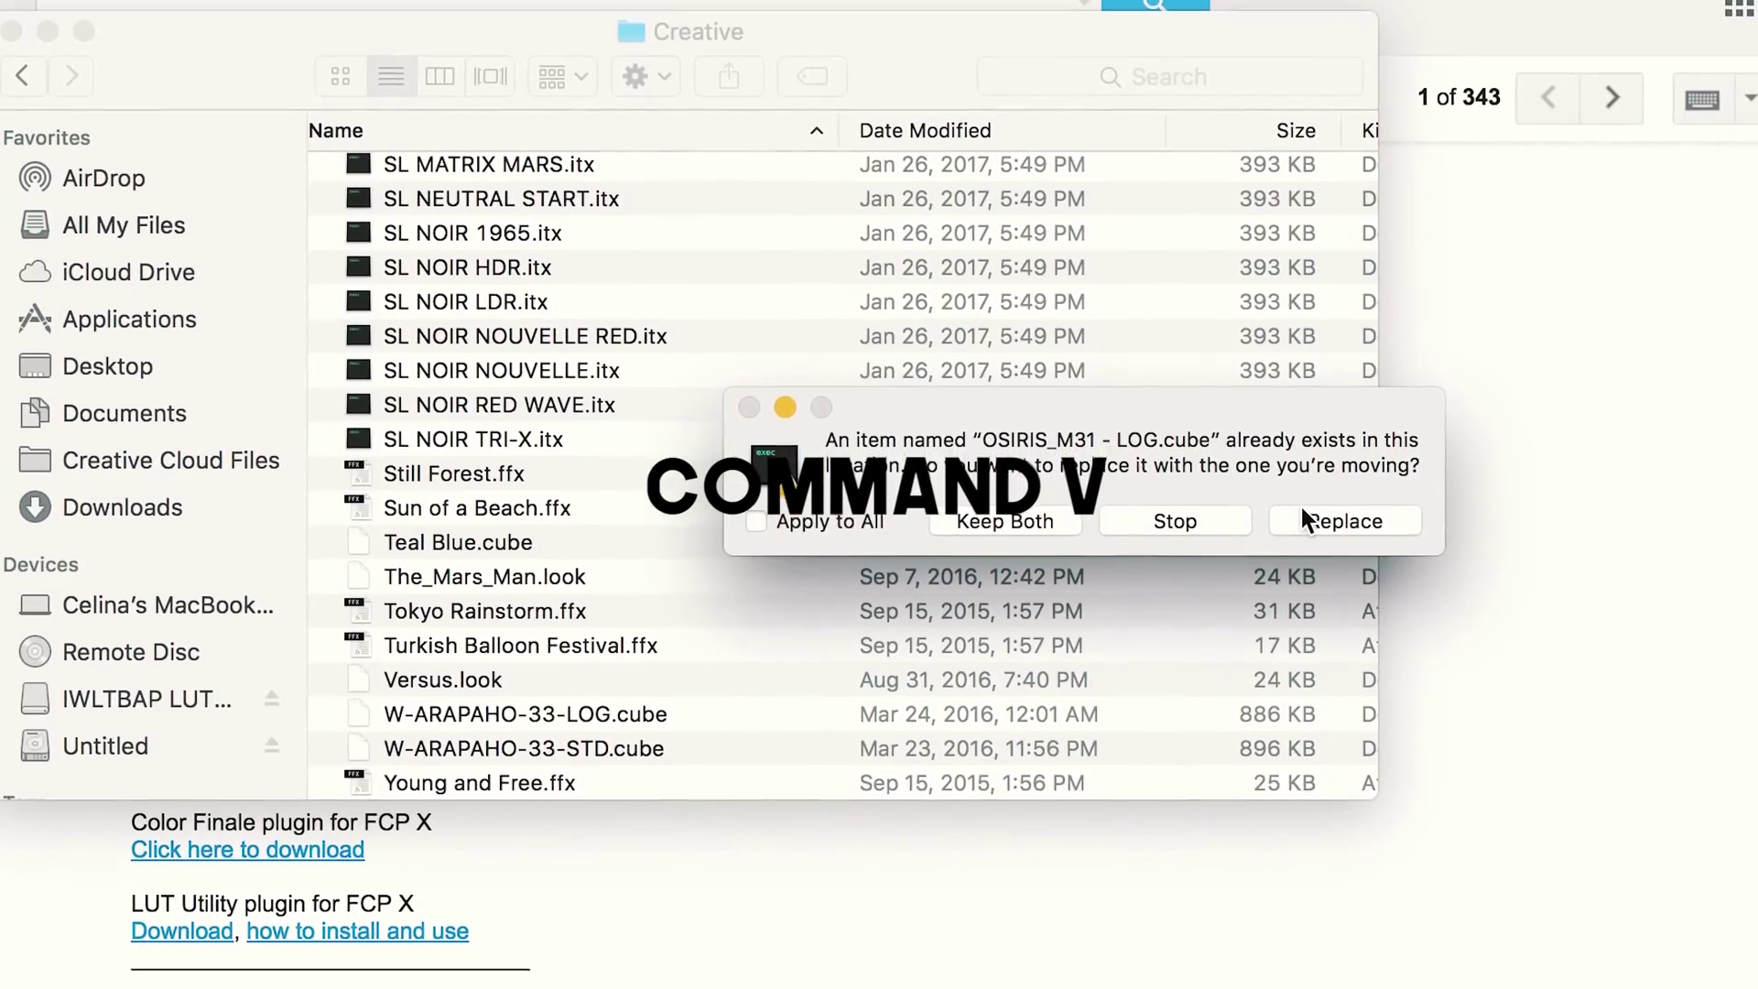
click(1176, 522)
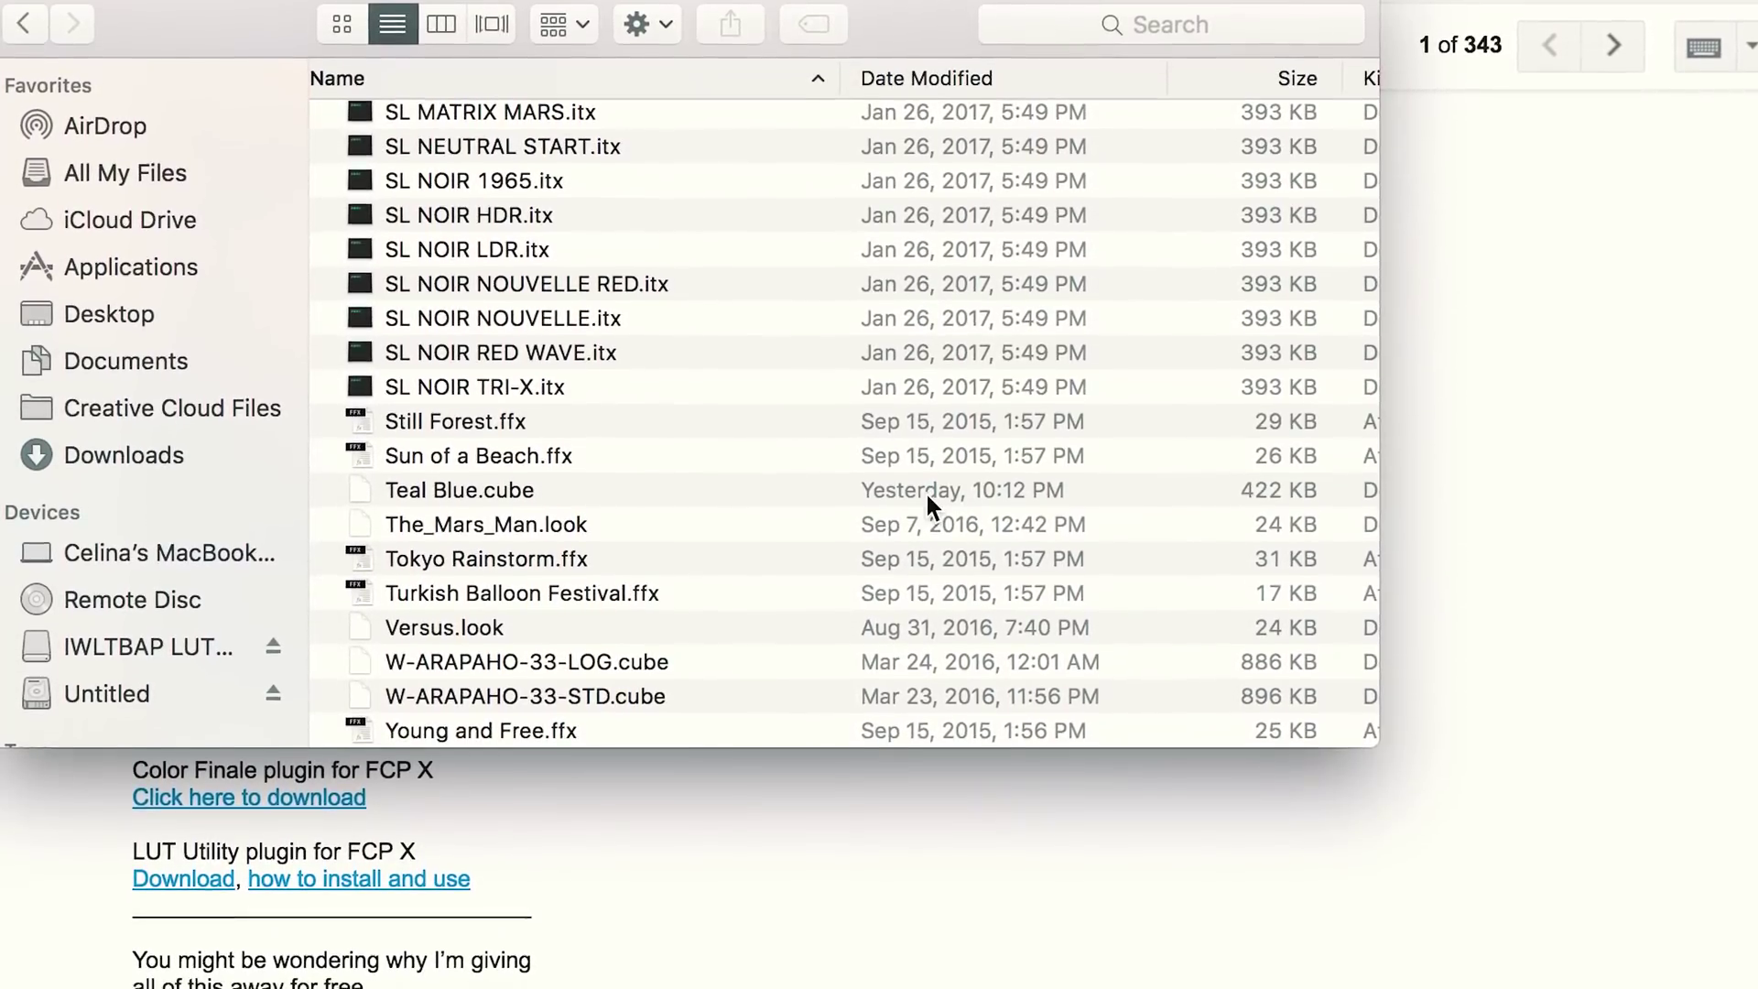
scroll(925, 481, up, 1)
scroll(927, 467, down, 1)
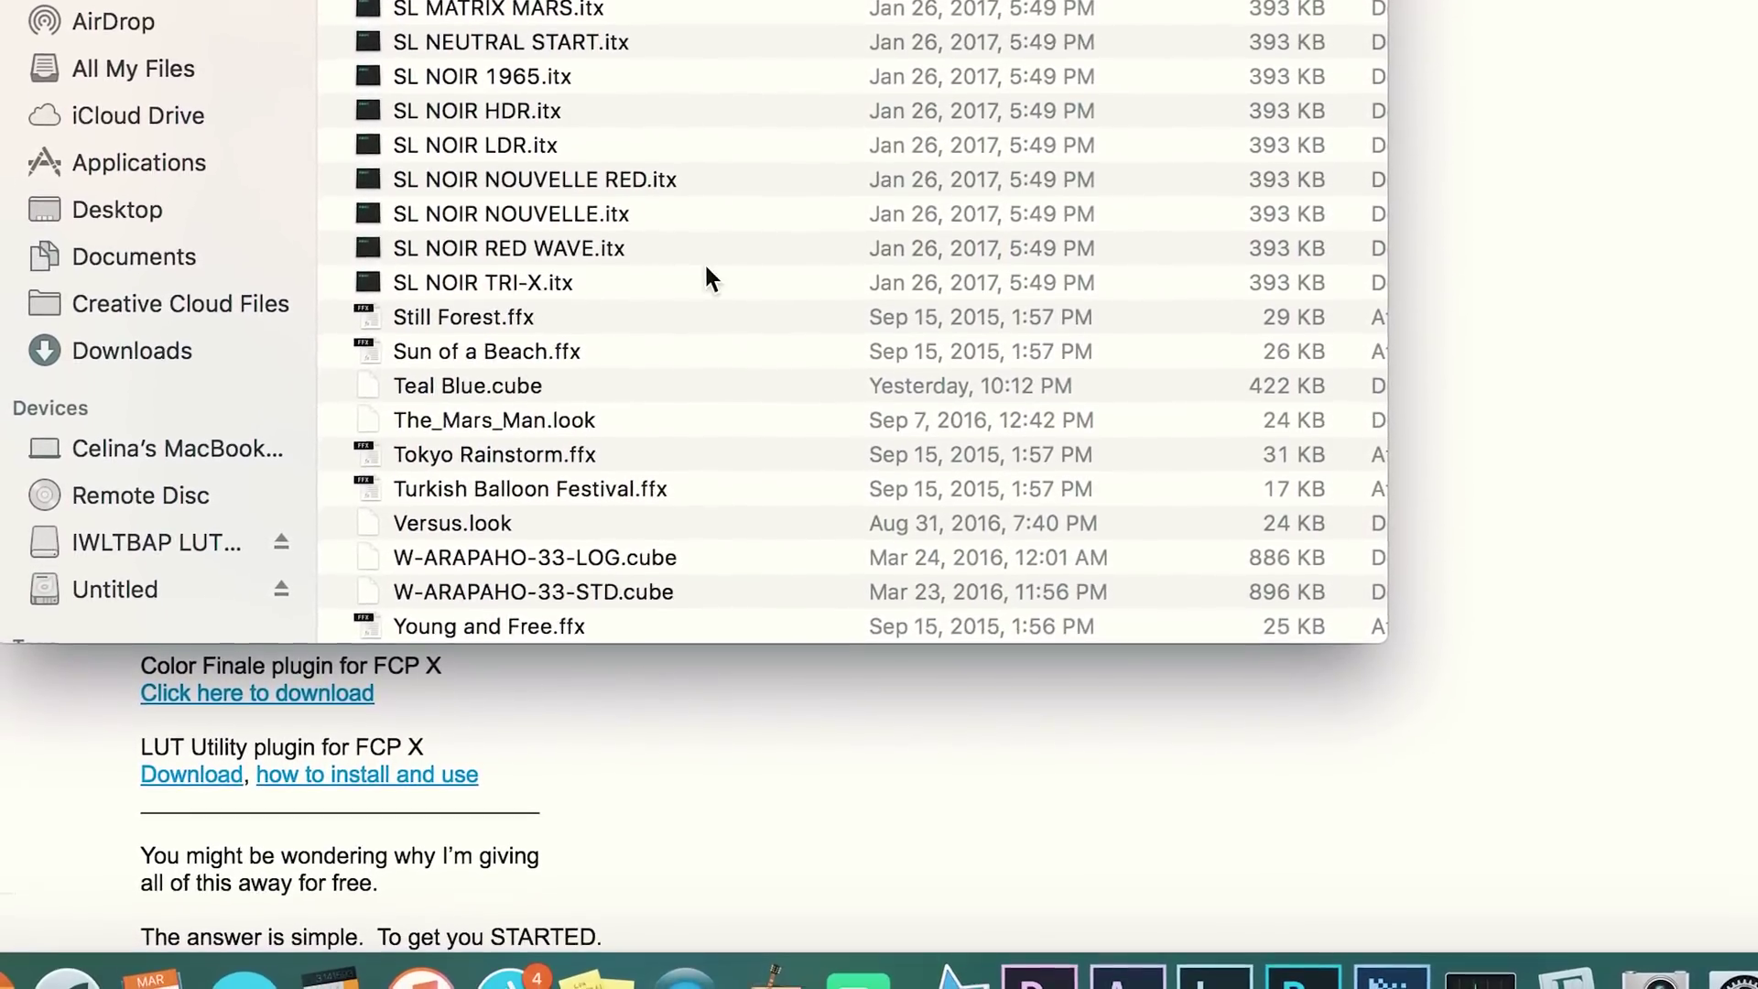
scroll(706, 268, up, 10)
scroll(711, 251, down, 10)
scroll(711, 236, up, 5)
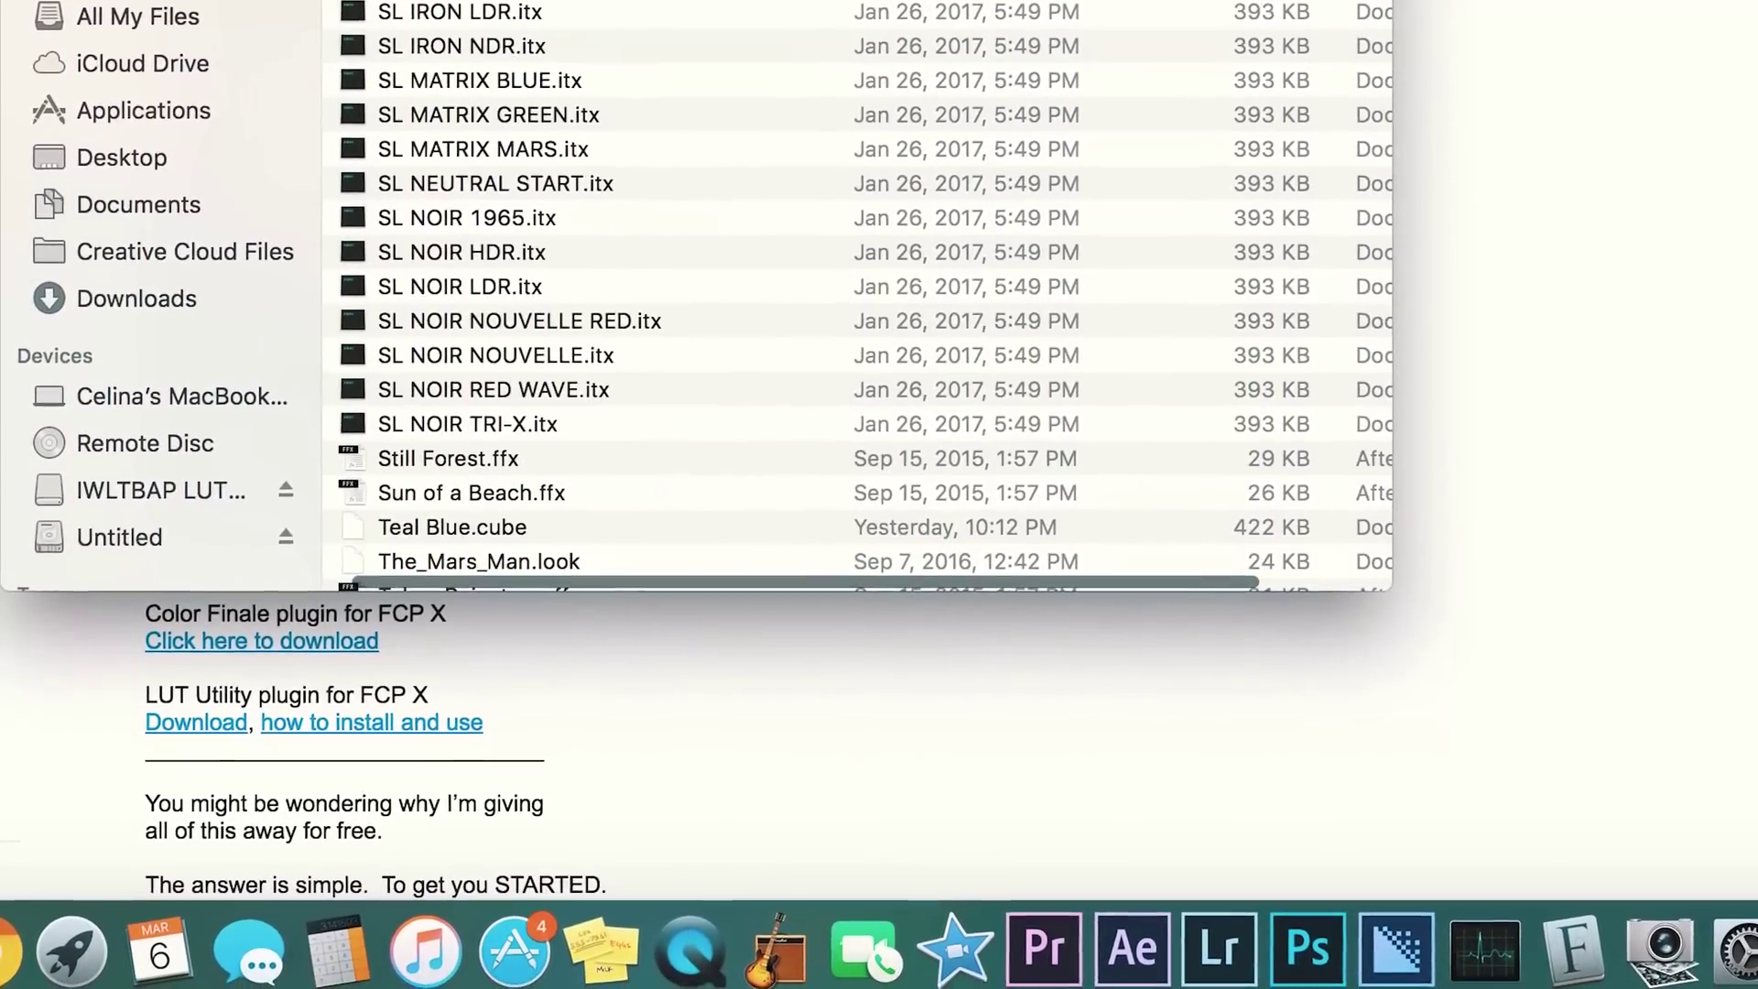
key(super+w)
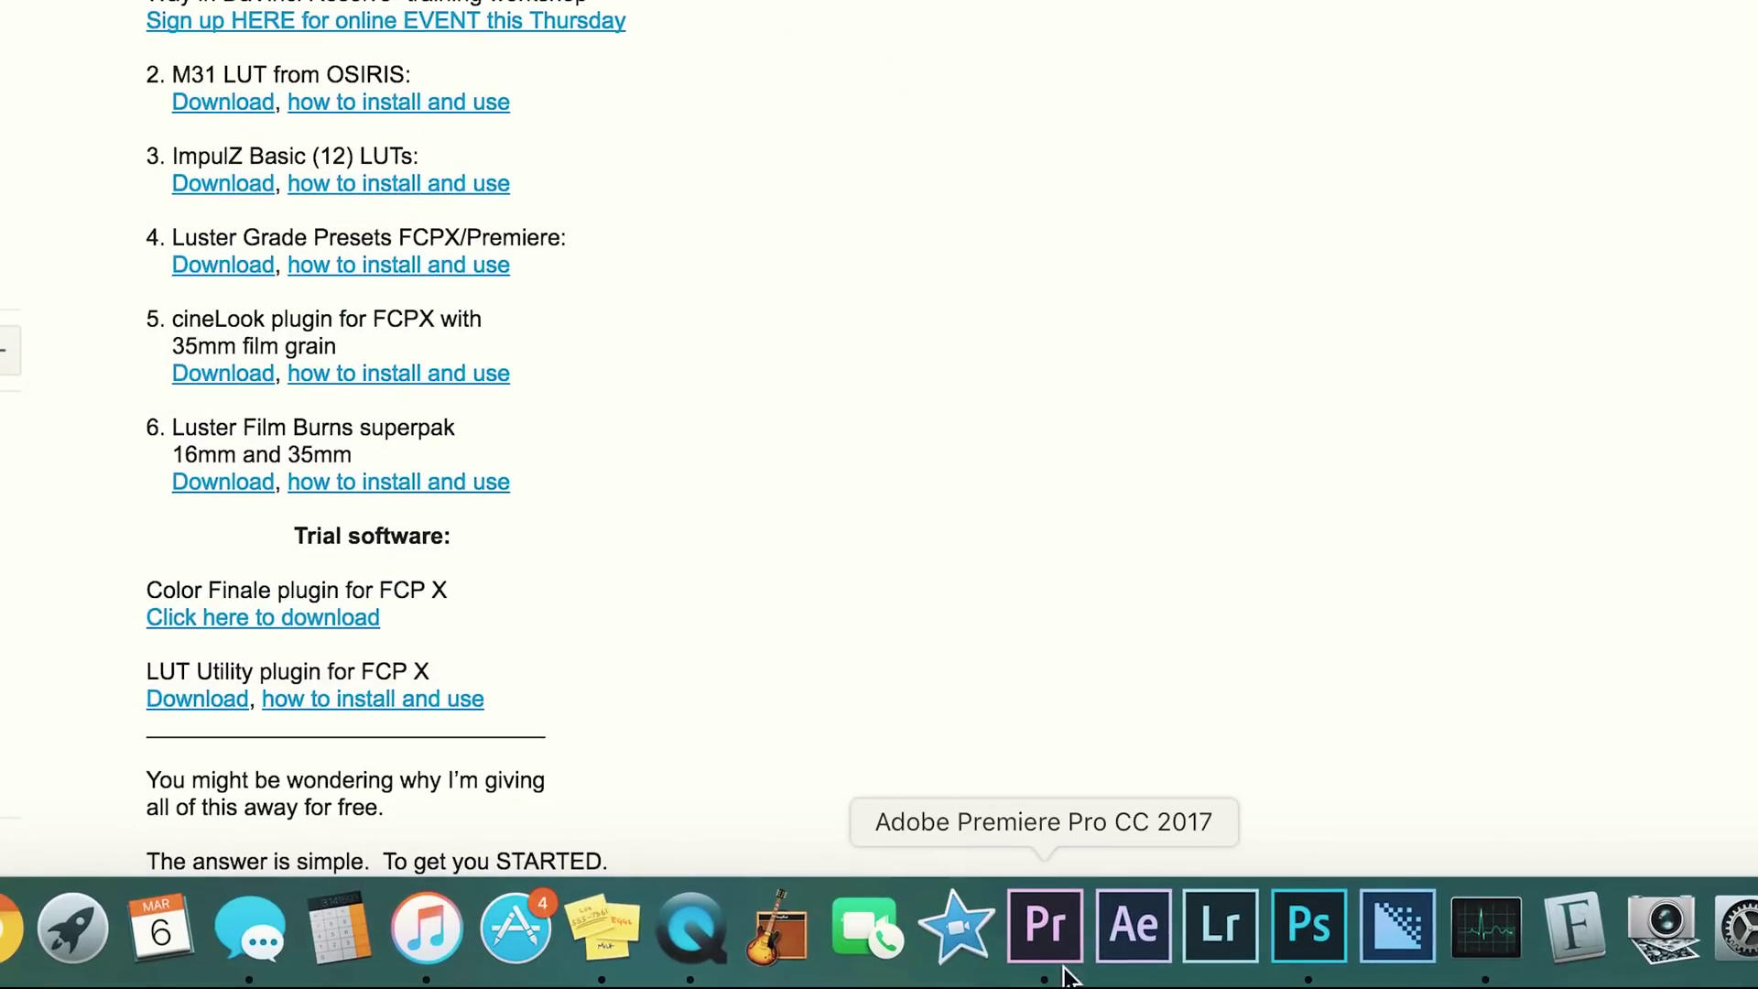
Create a 2704×1520 Adjustment Layer and place it on V2 spanning the DJI_0003 clip
click(1045, 926)
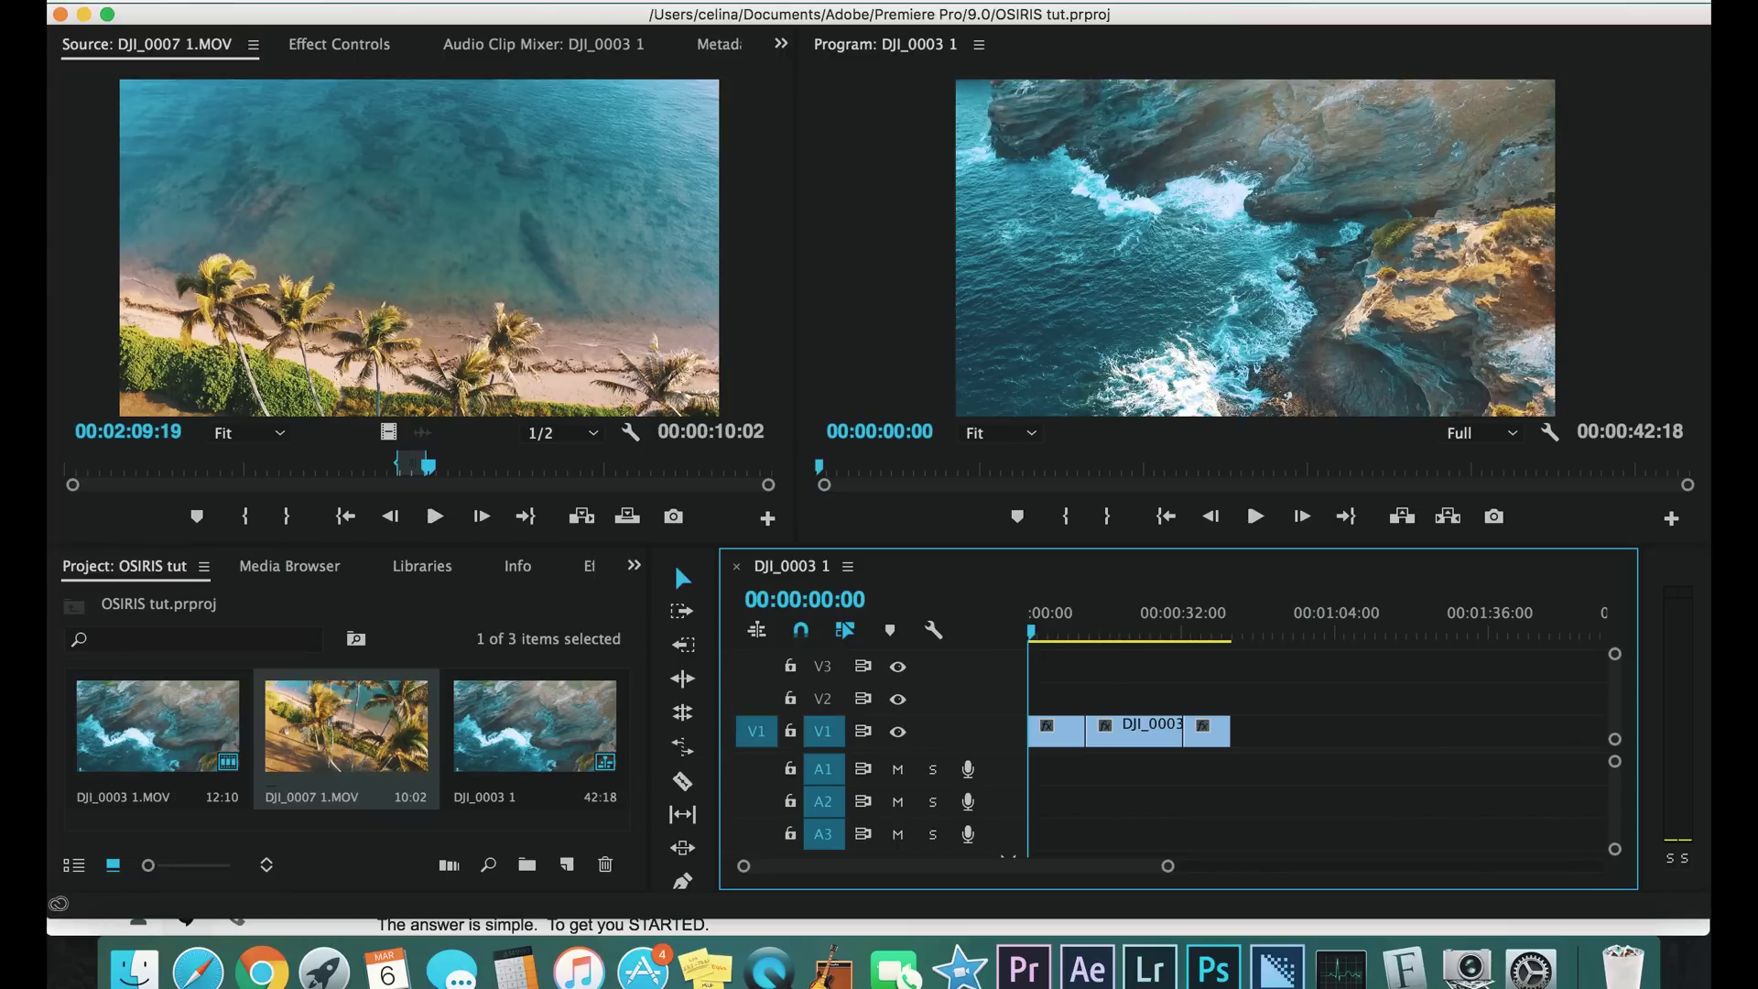
click(480, 2)
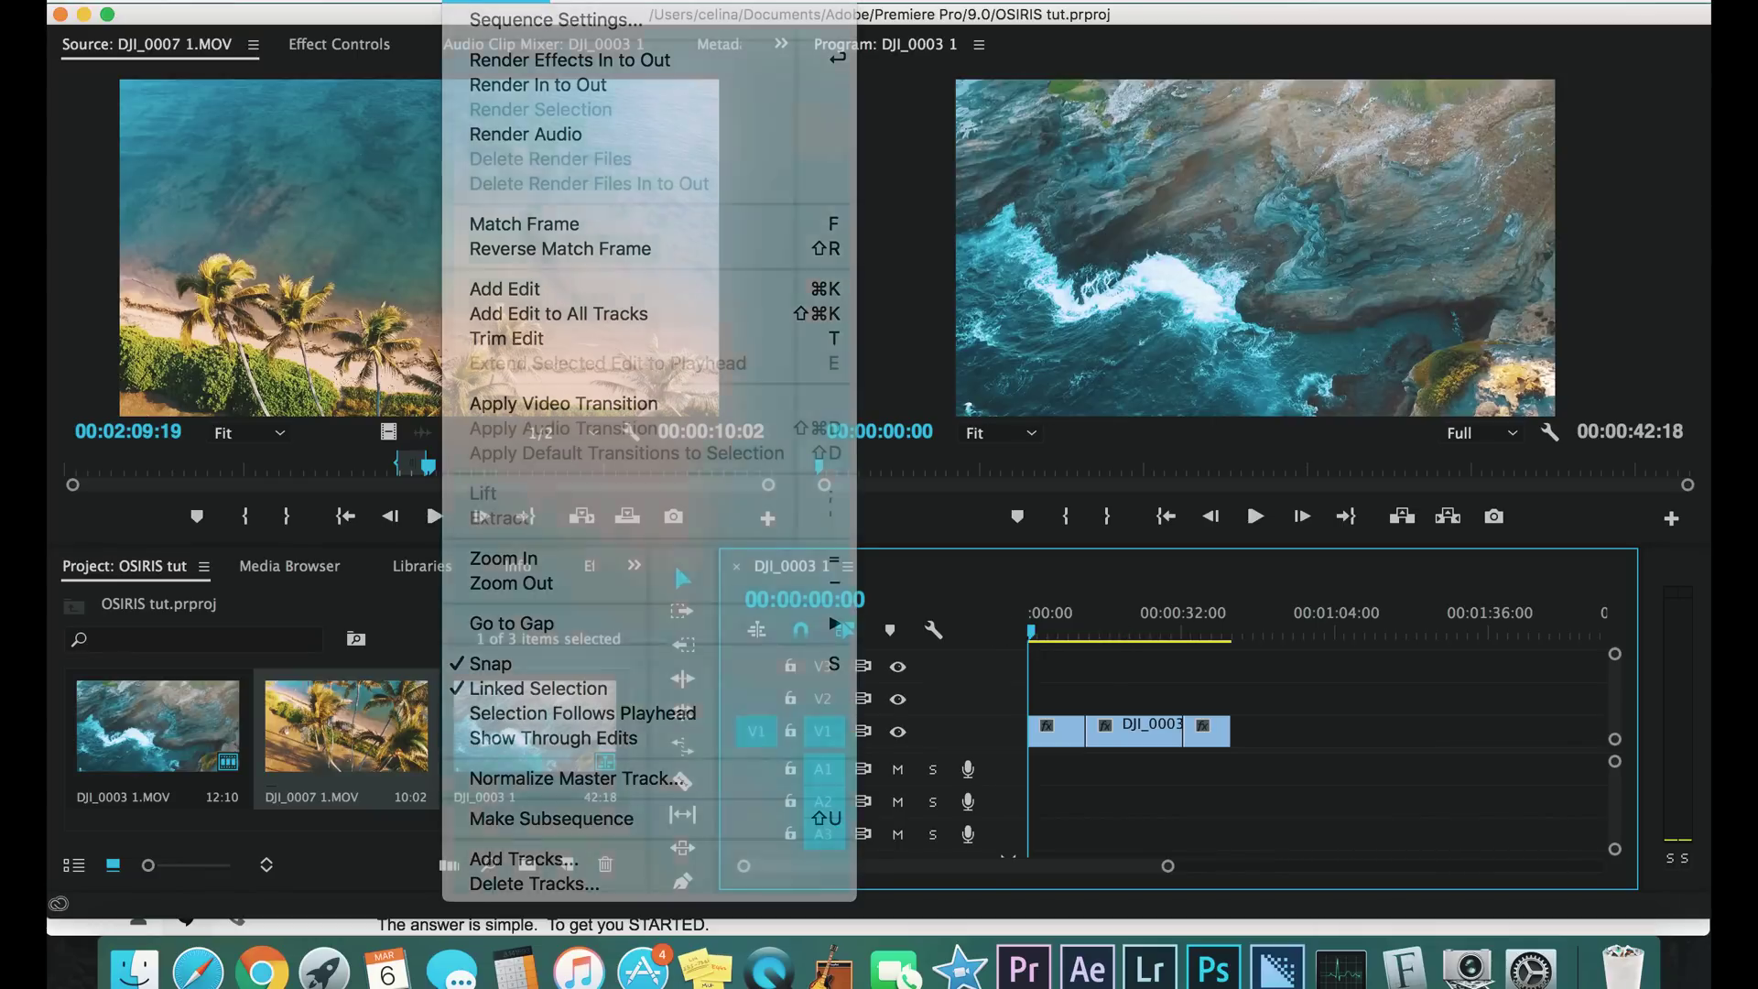
click(568, 865)
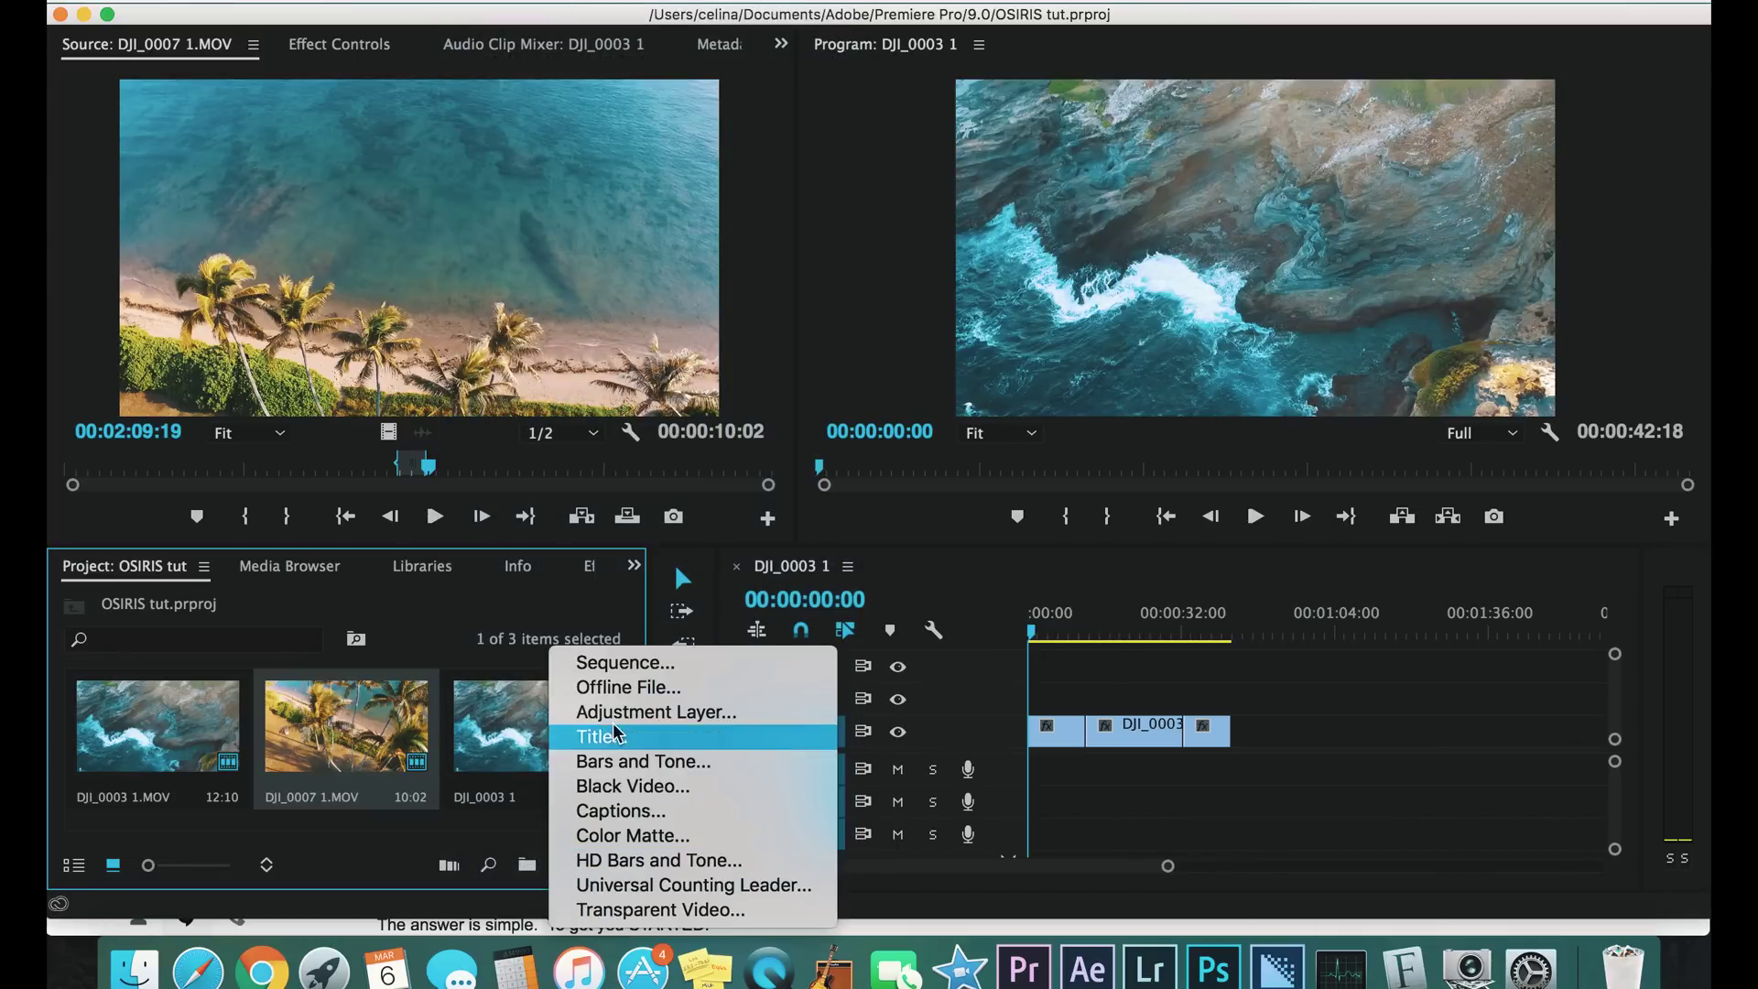
click(641, 711)
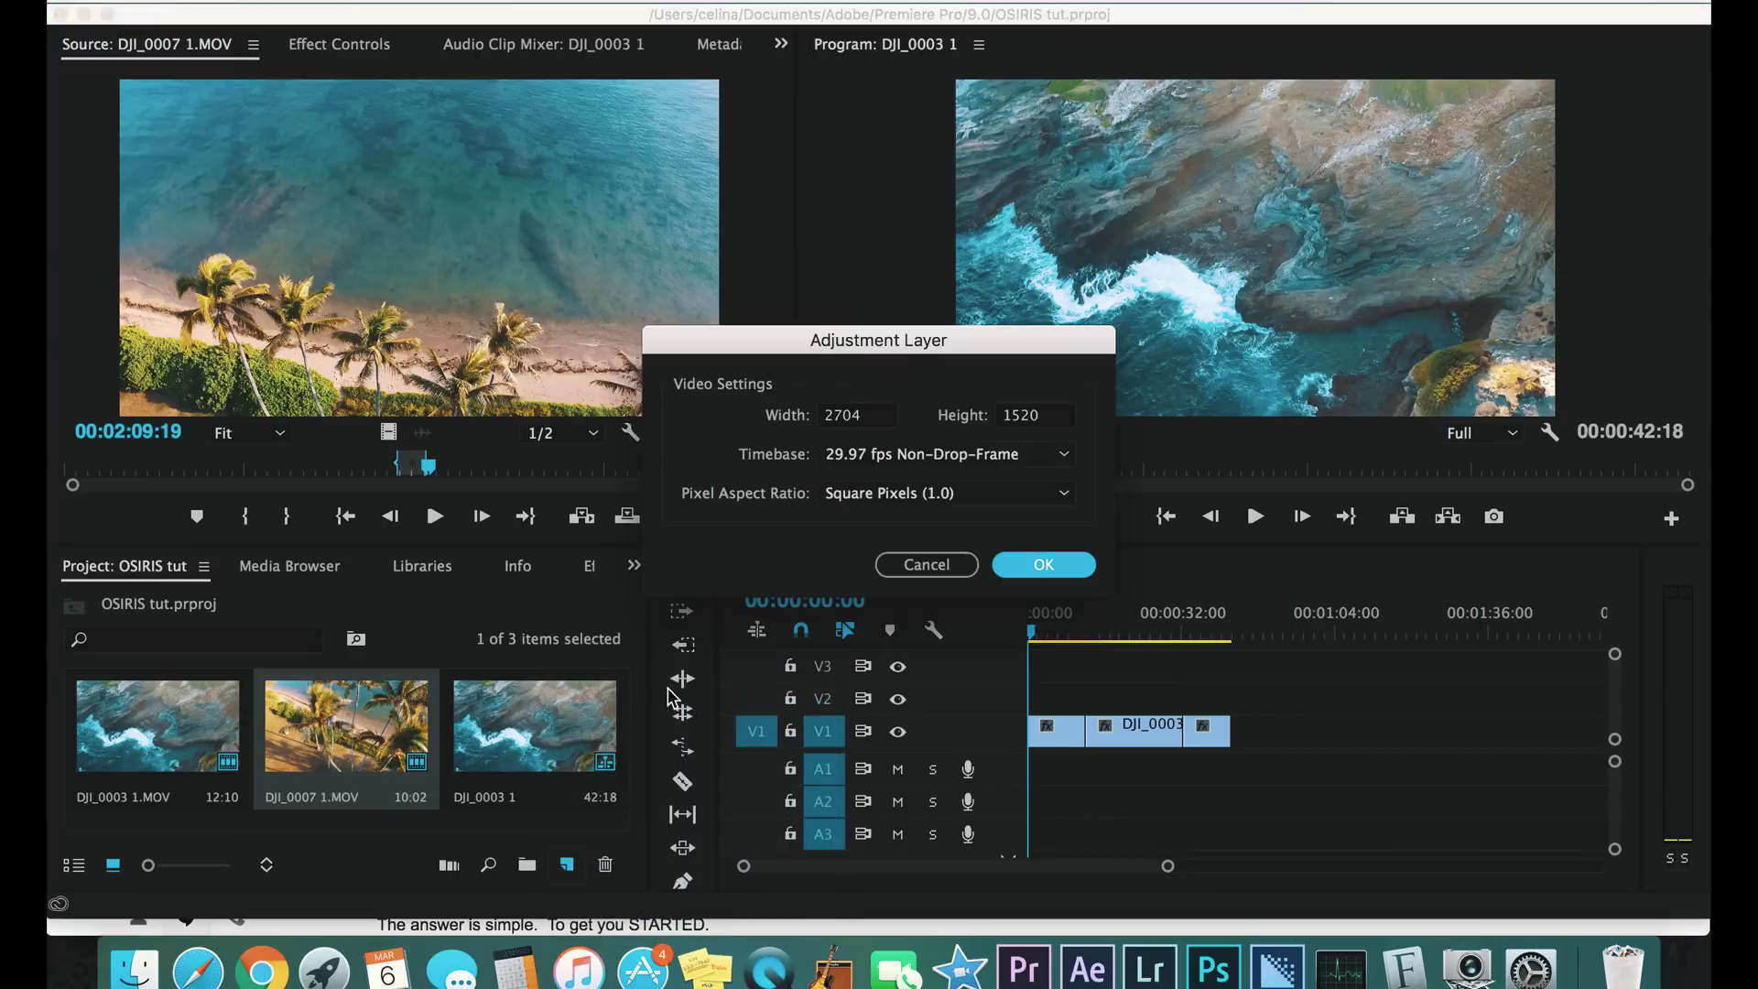
click(1044, 565)
drag(147, 774, 1247, 691)
click(1070, 632)
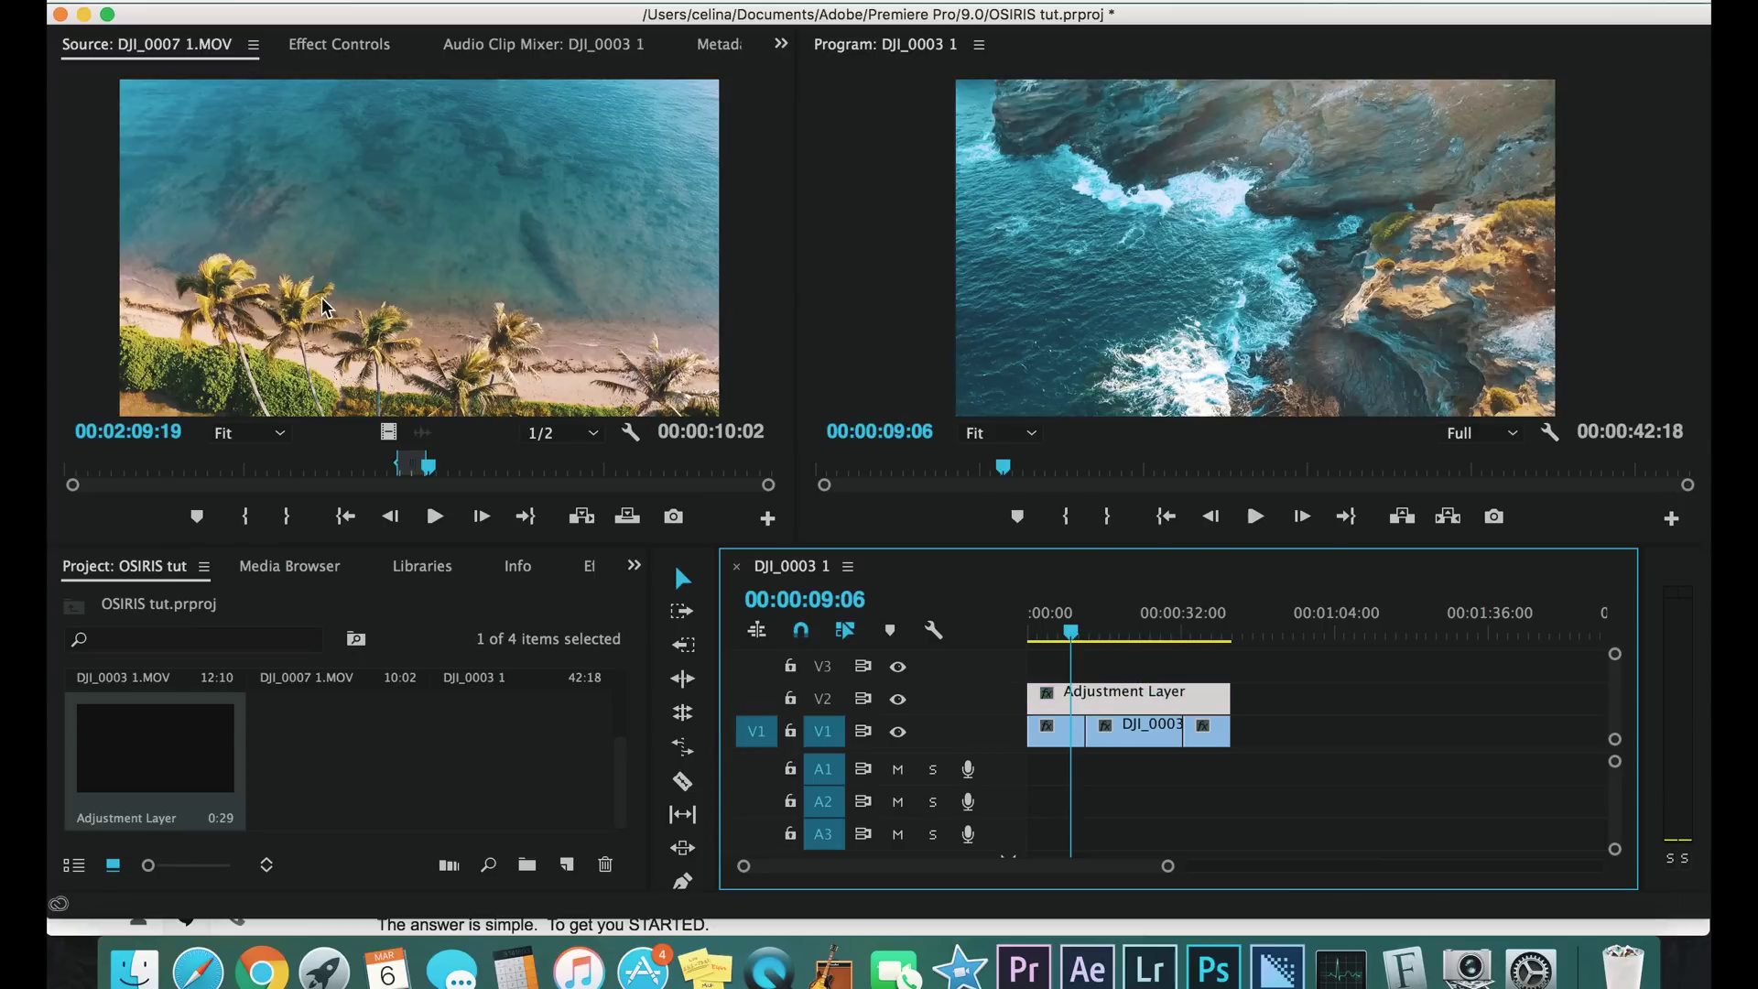
Apply Lumetri Color from the FAVS effects folder to the Adjustment Layer
scroll(326, 568, down, 6)
click(325, 568)
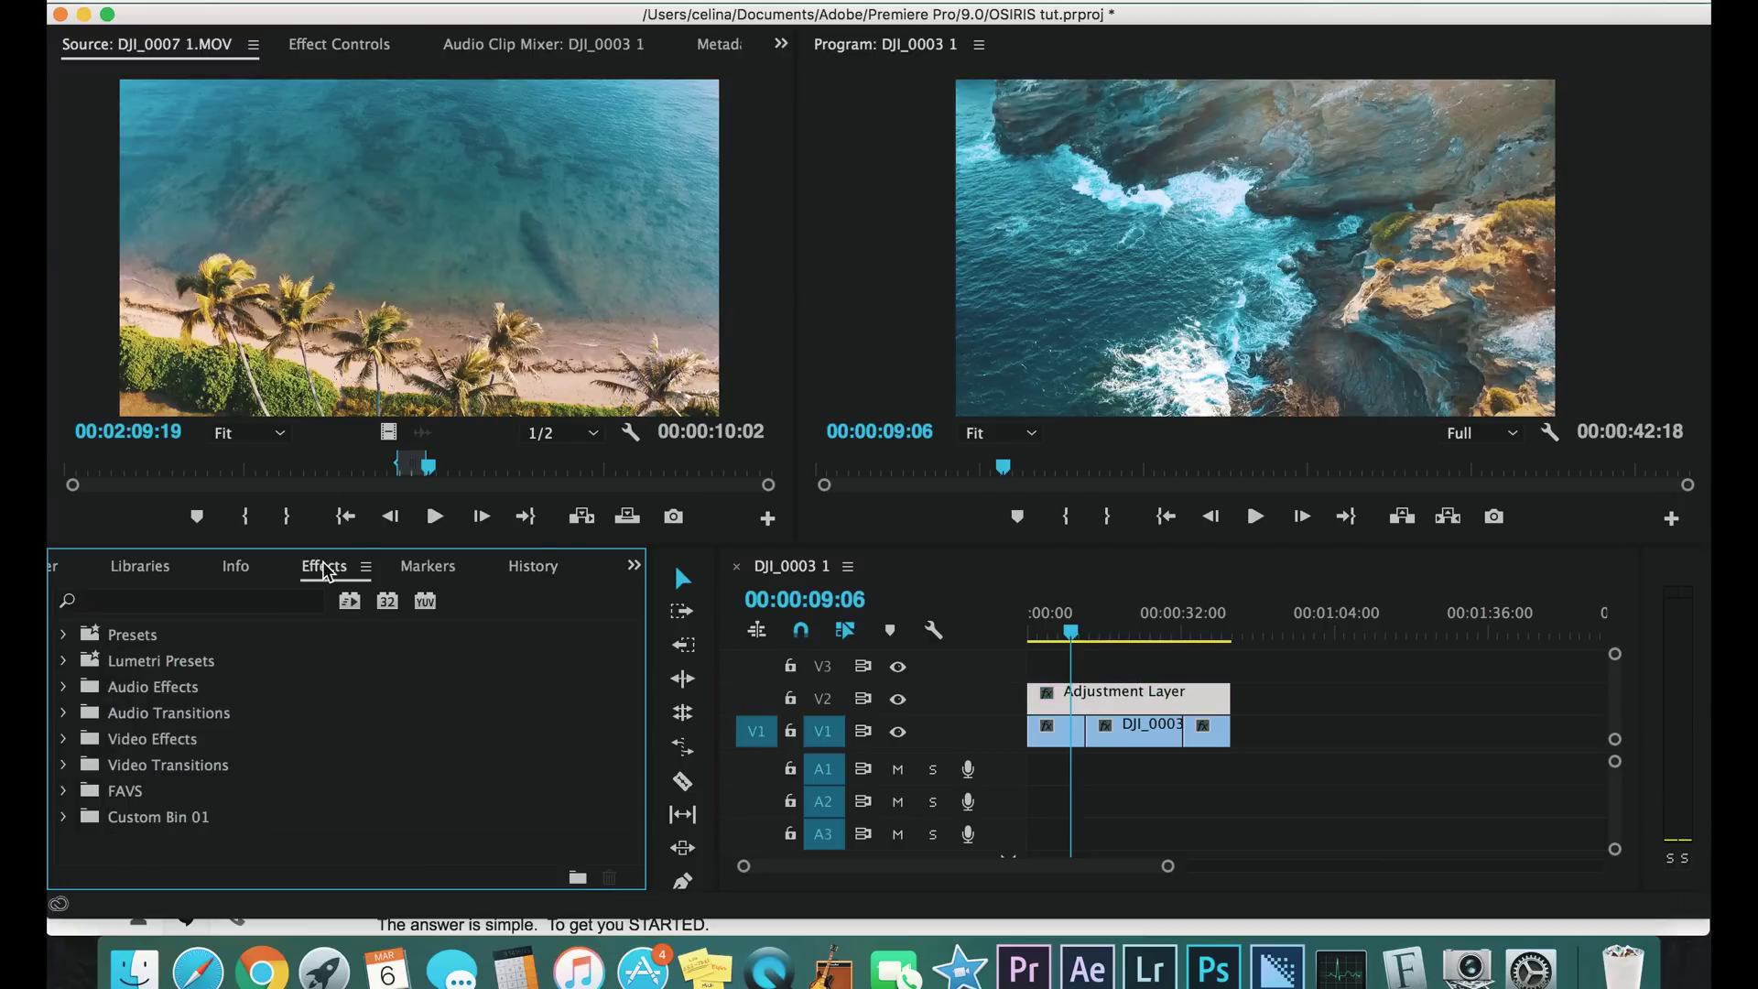
click(64, 789)
scroll(169, 774, down, 2)
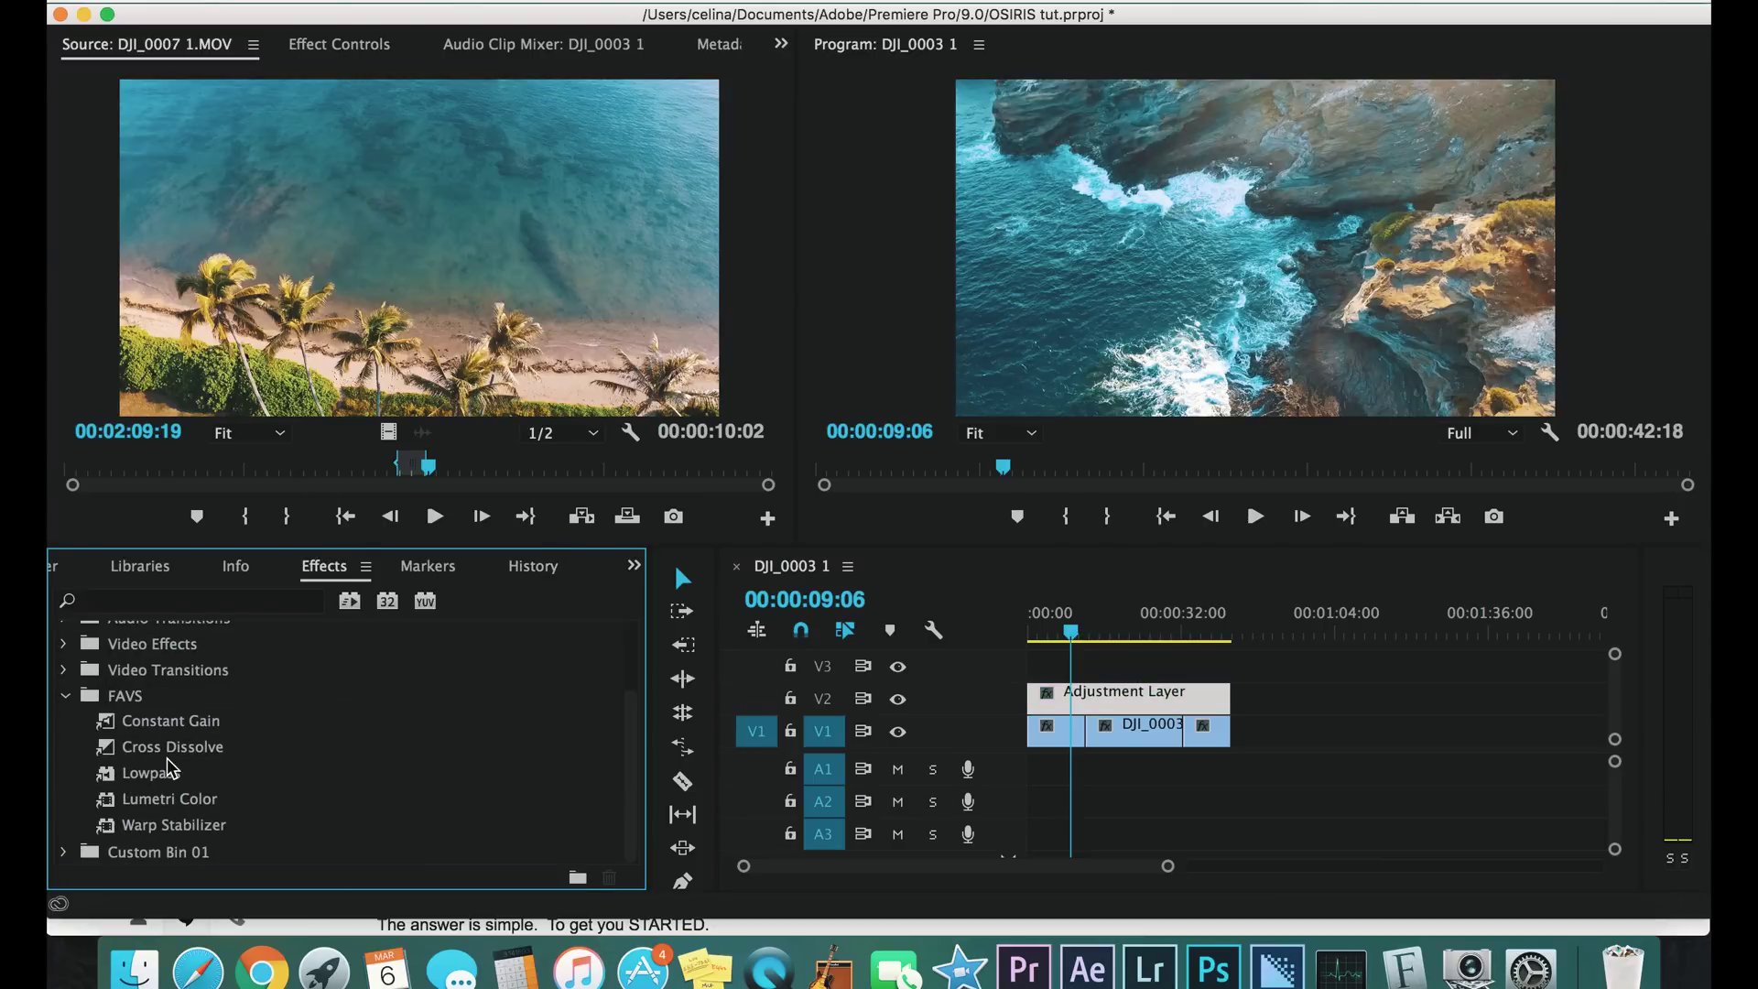
drag(151, 798, 1106, 709)
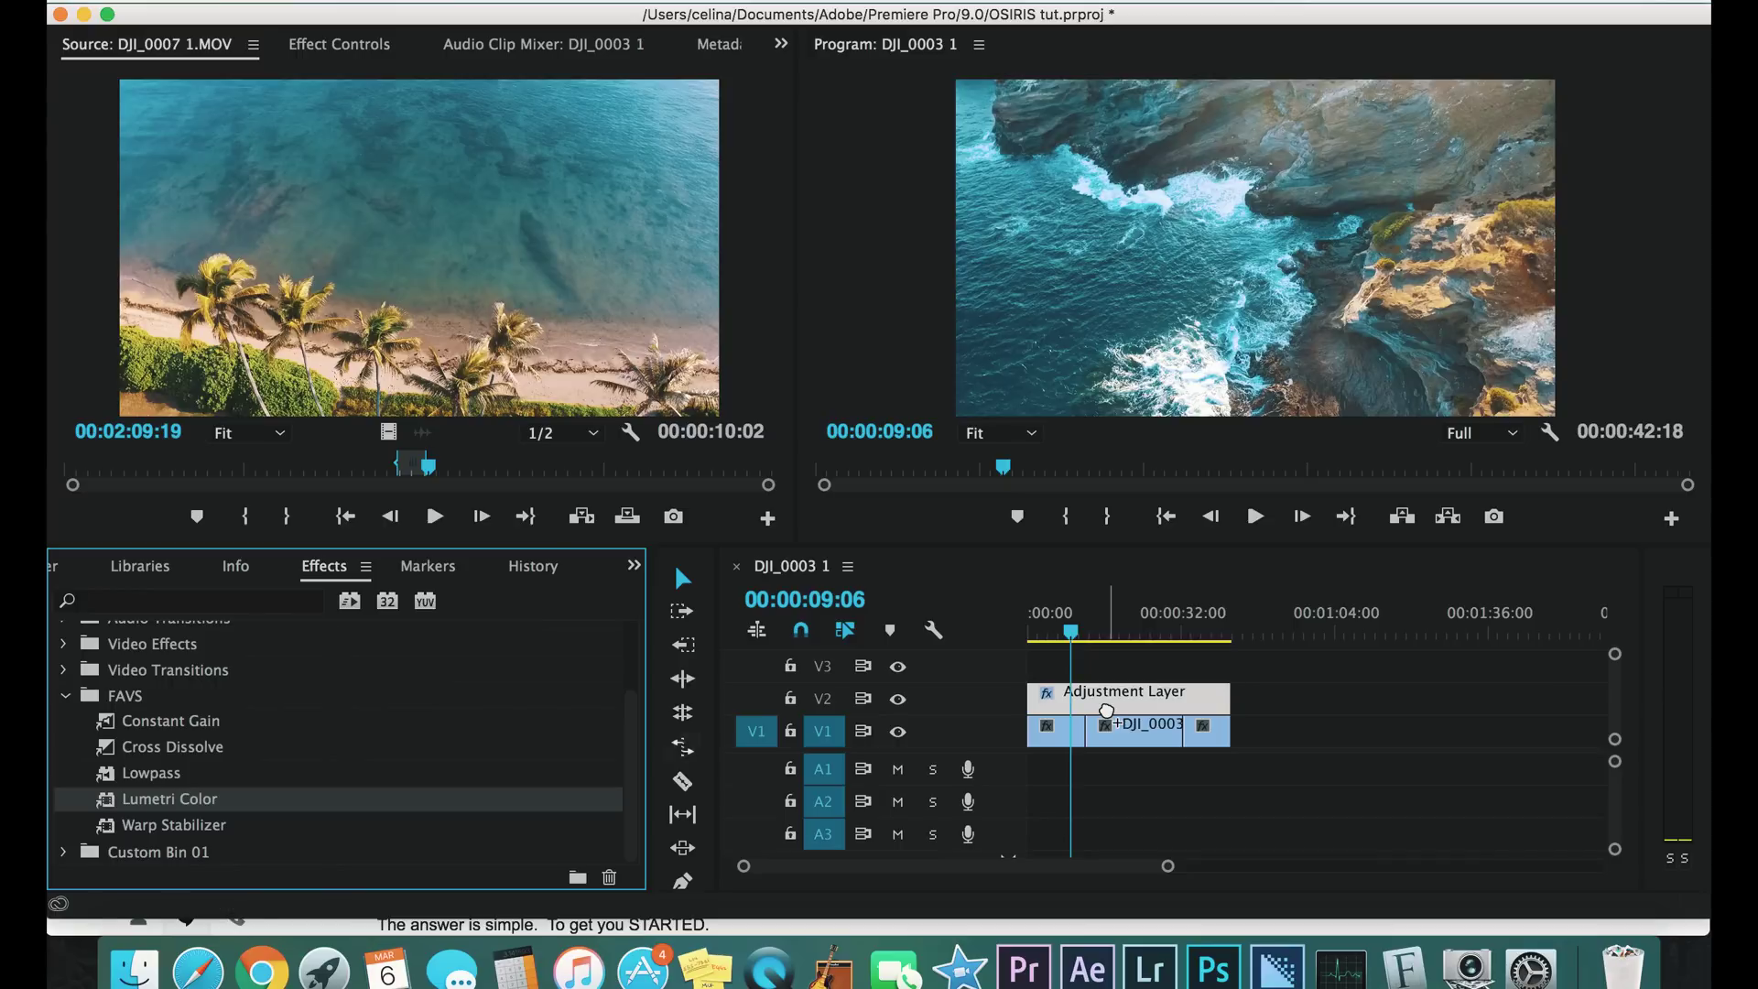
click(355, 53)
click(1103, 698)
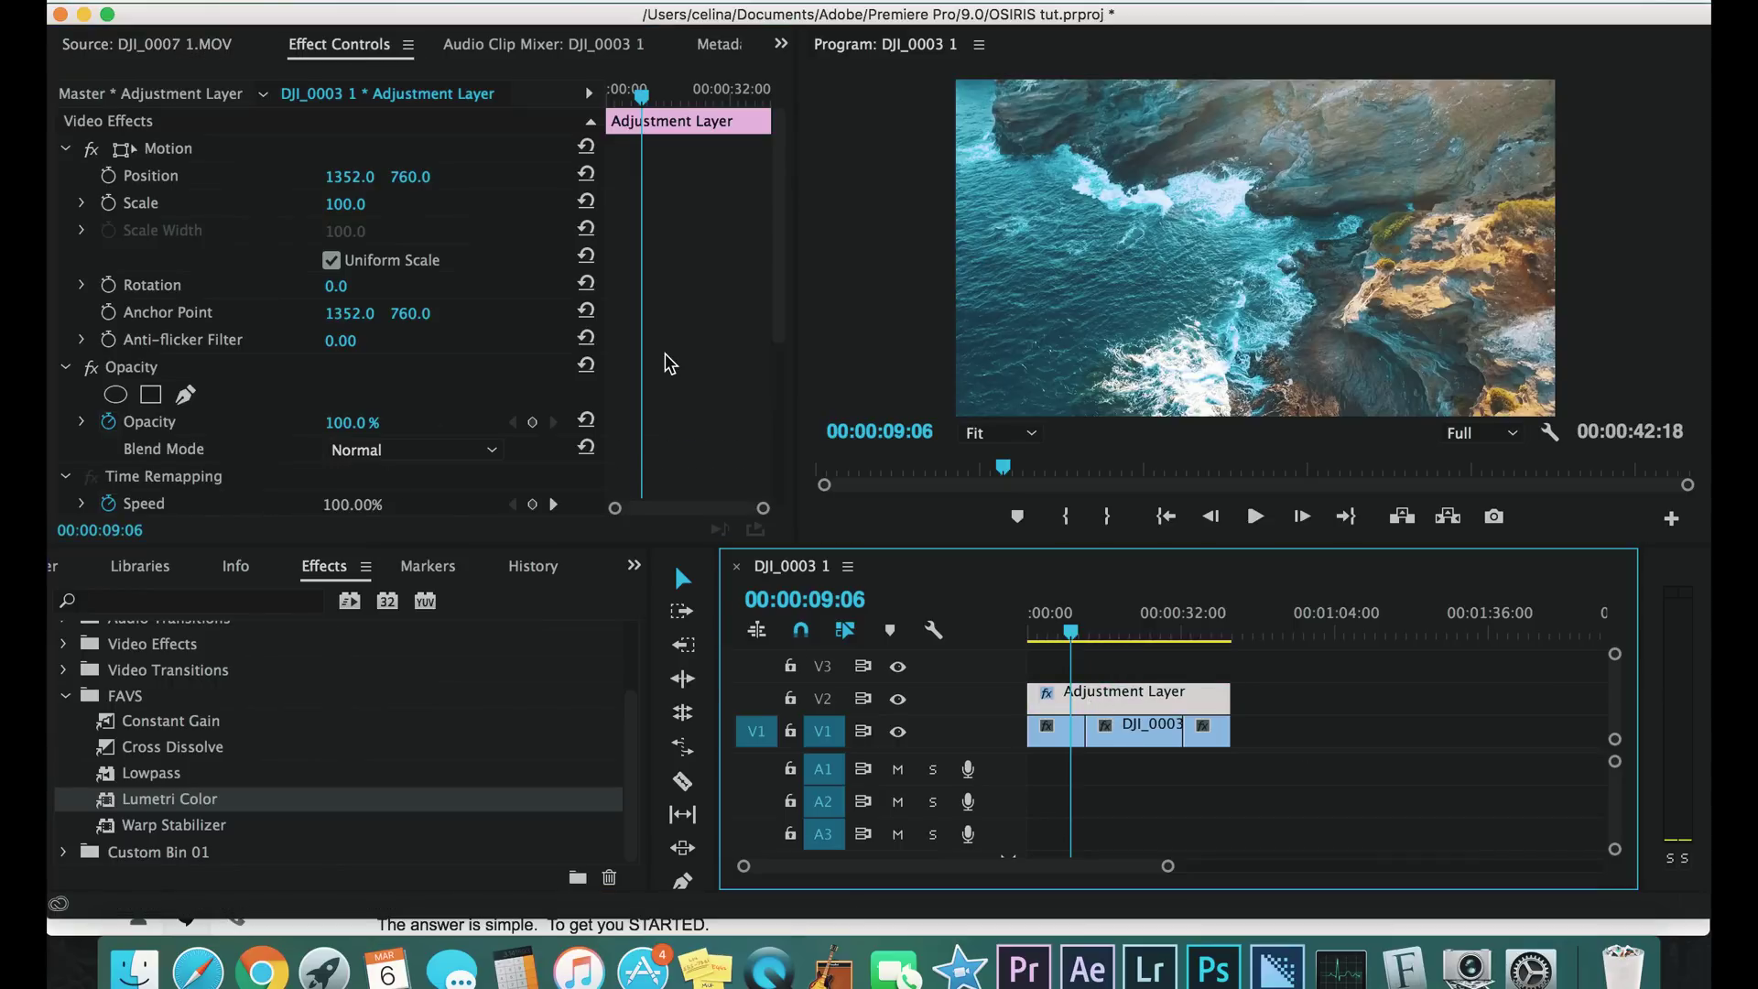
Set Lumetri's Creative Look to OSIRIS_M31 - LOG
scroll(670, 365, down, 5)
click(82, 363)
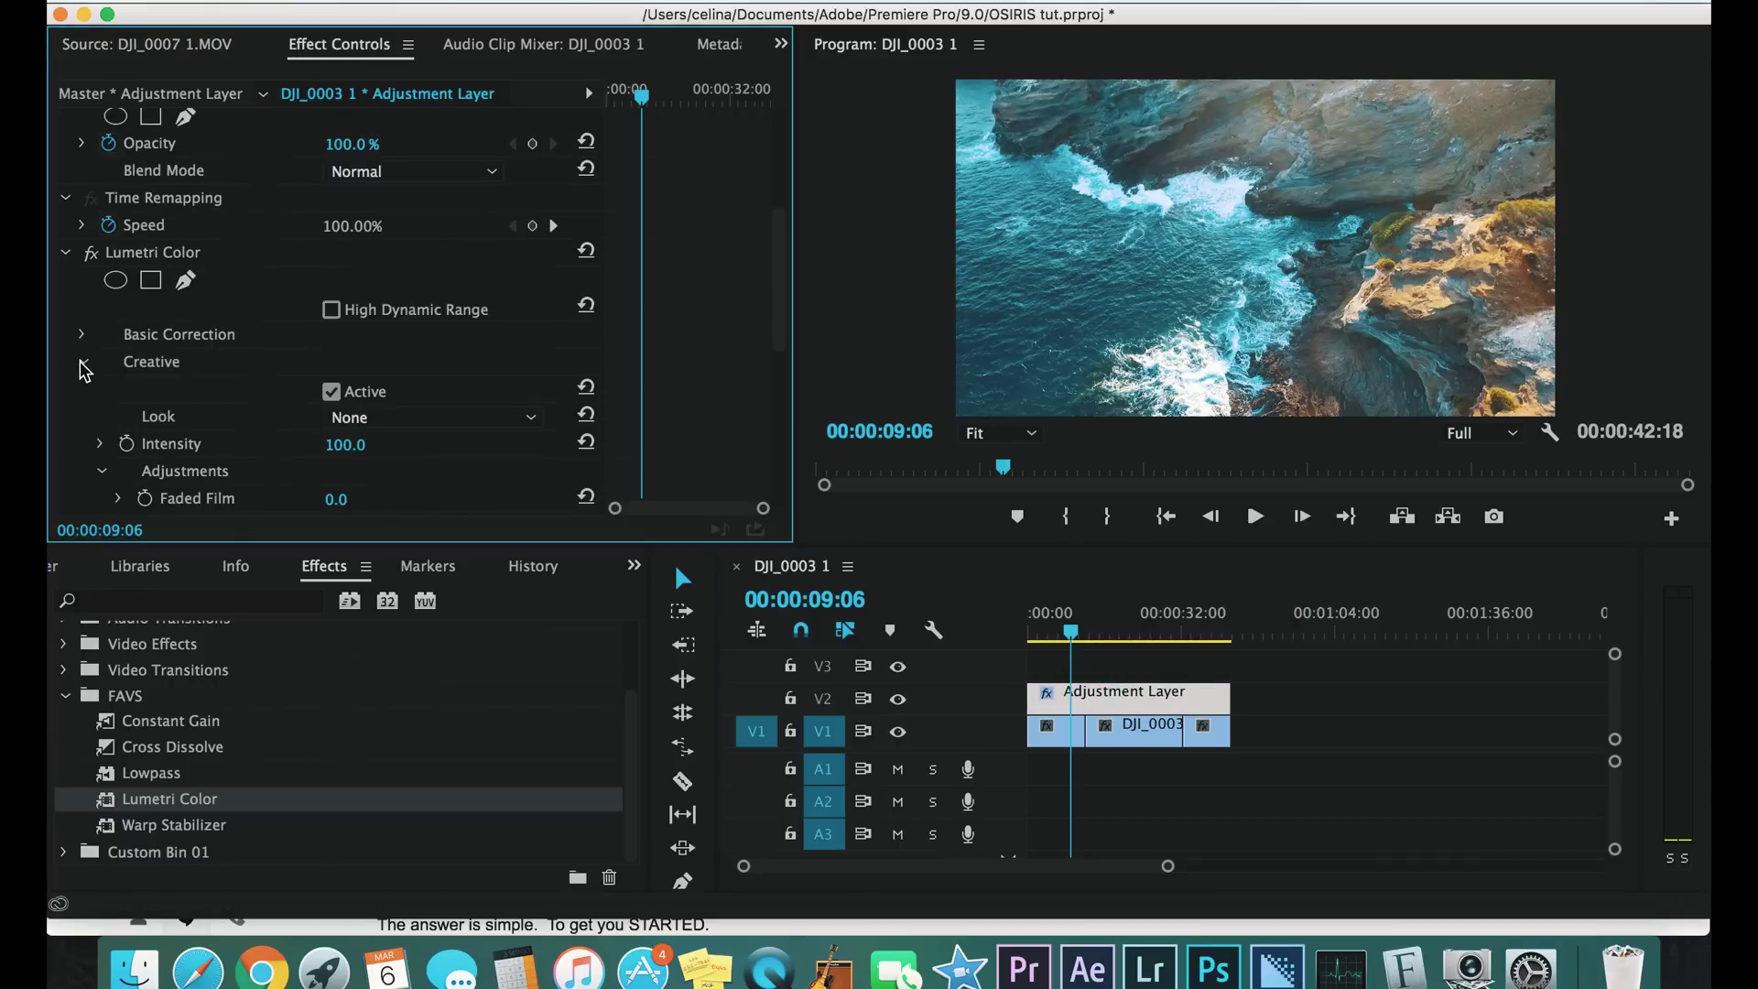
scroll(742, 366, down, 3)
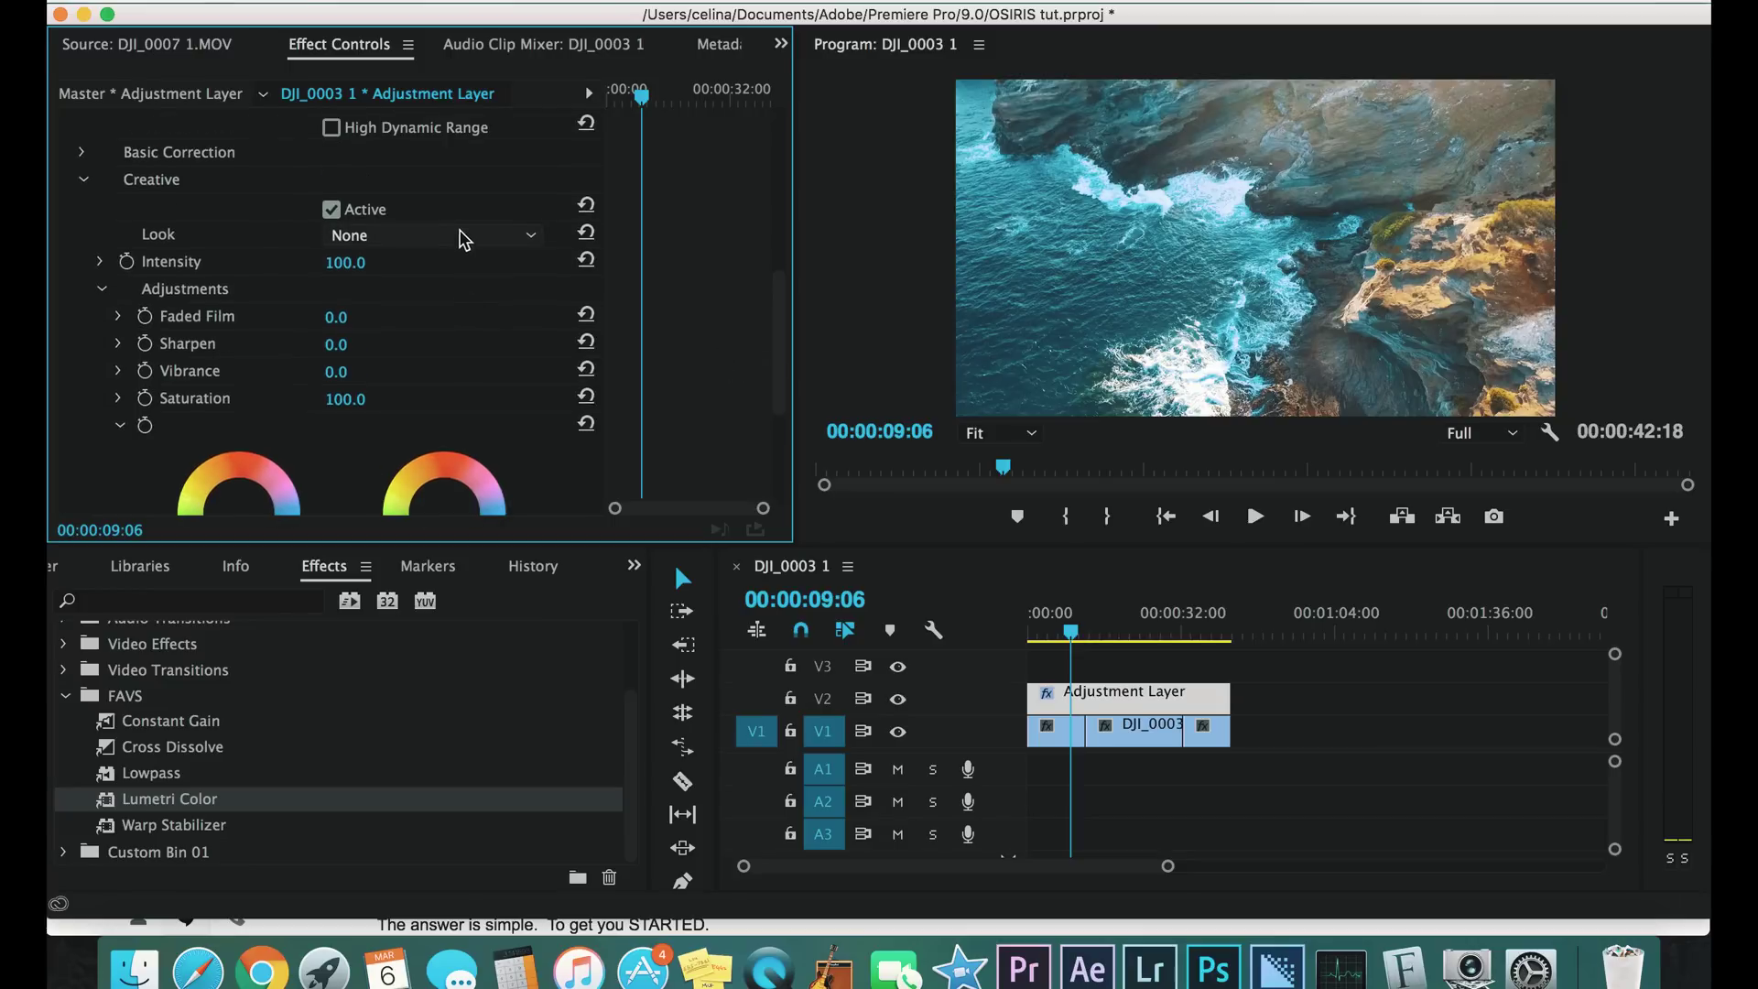
click(455, 240)
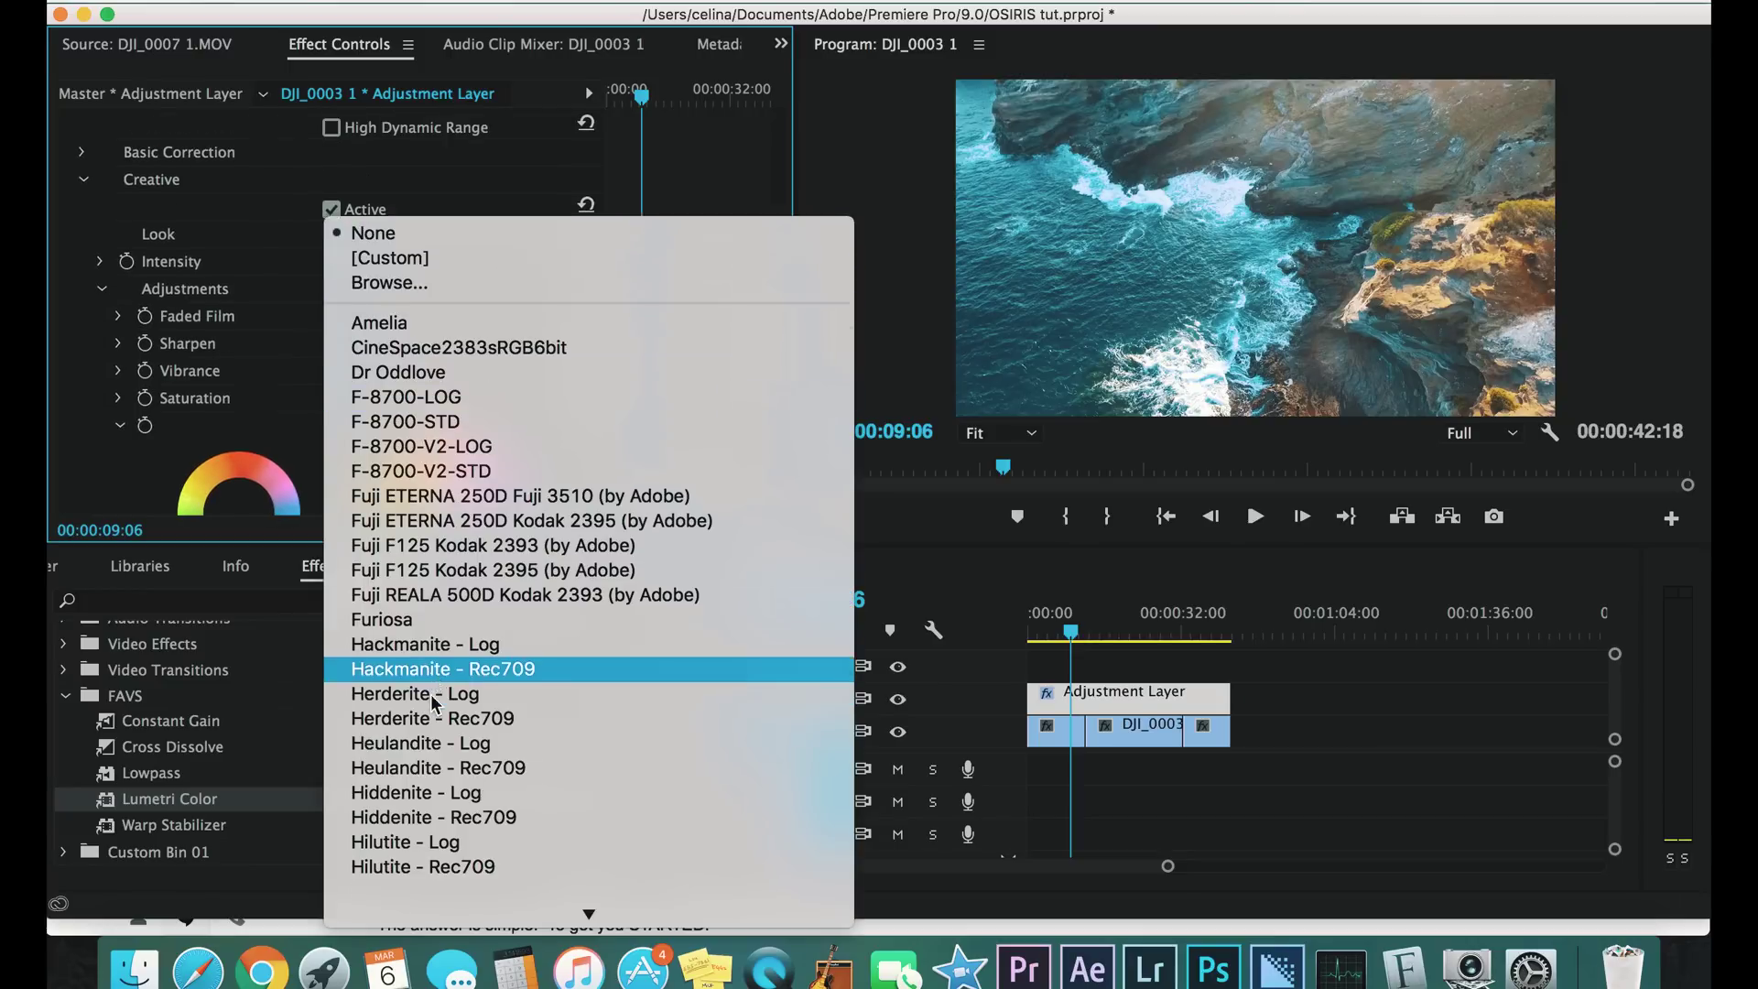
scroll(434, 693, down, 15)
scroll(434, 693, up, 5)
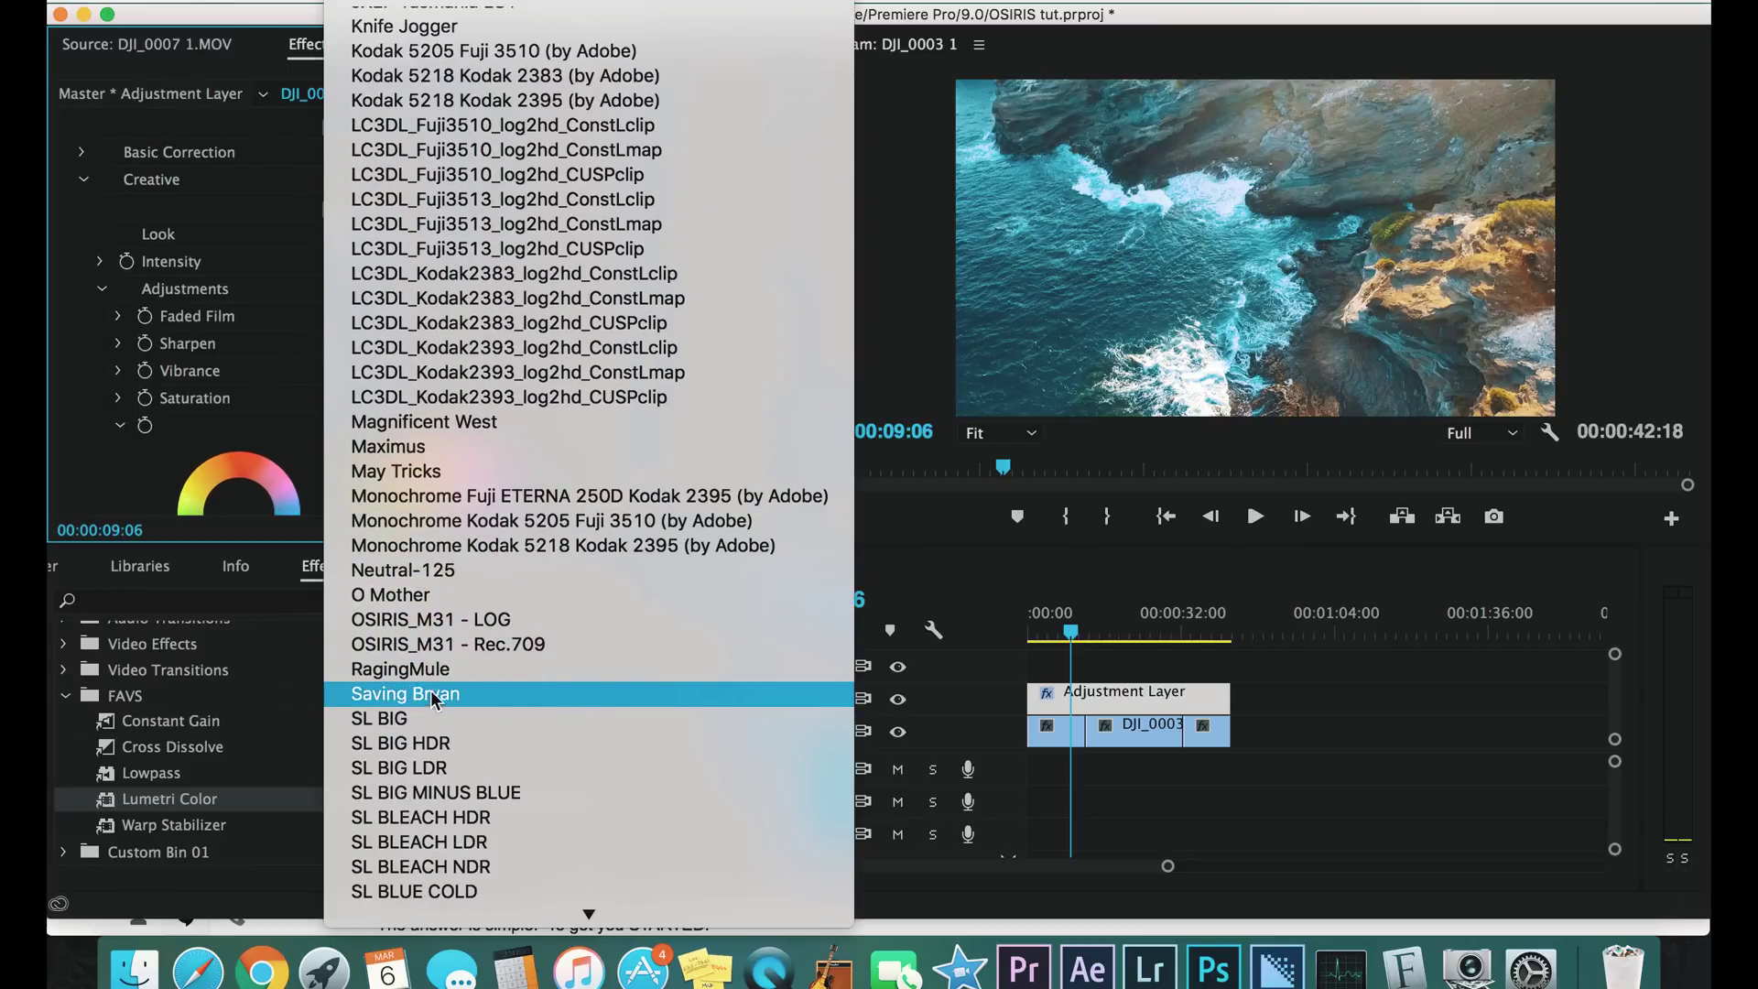
click(467, 668)
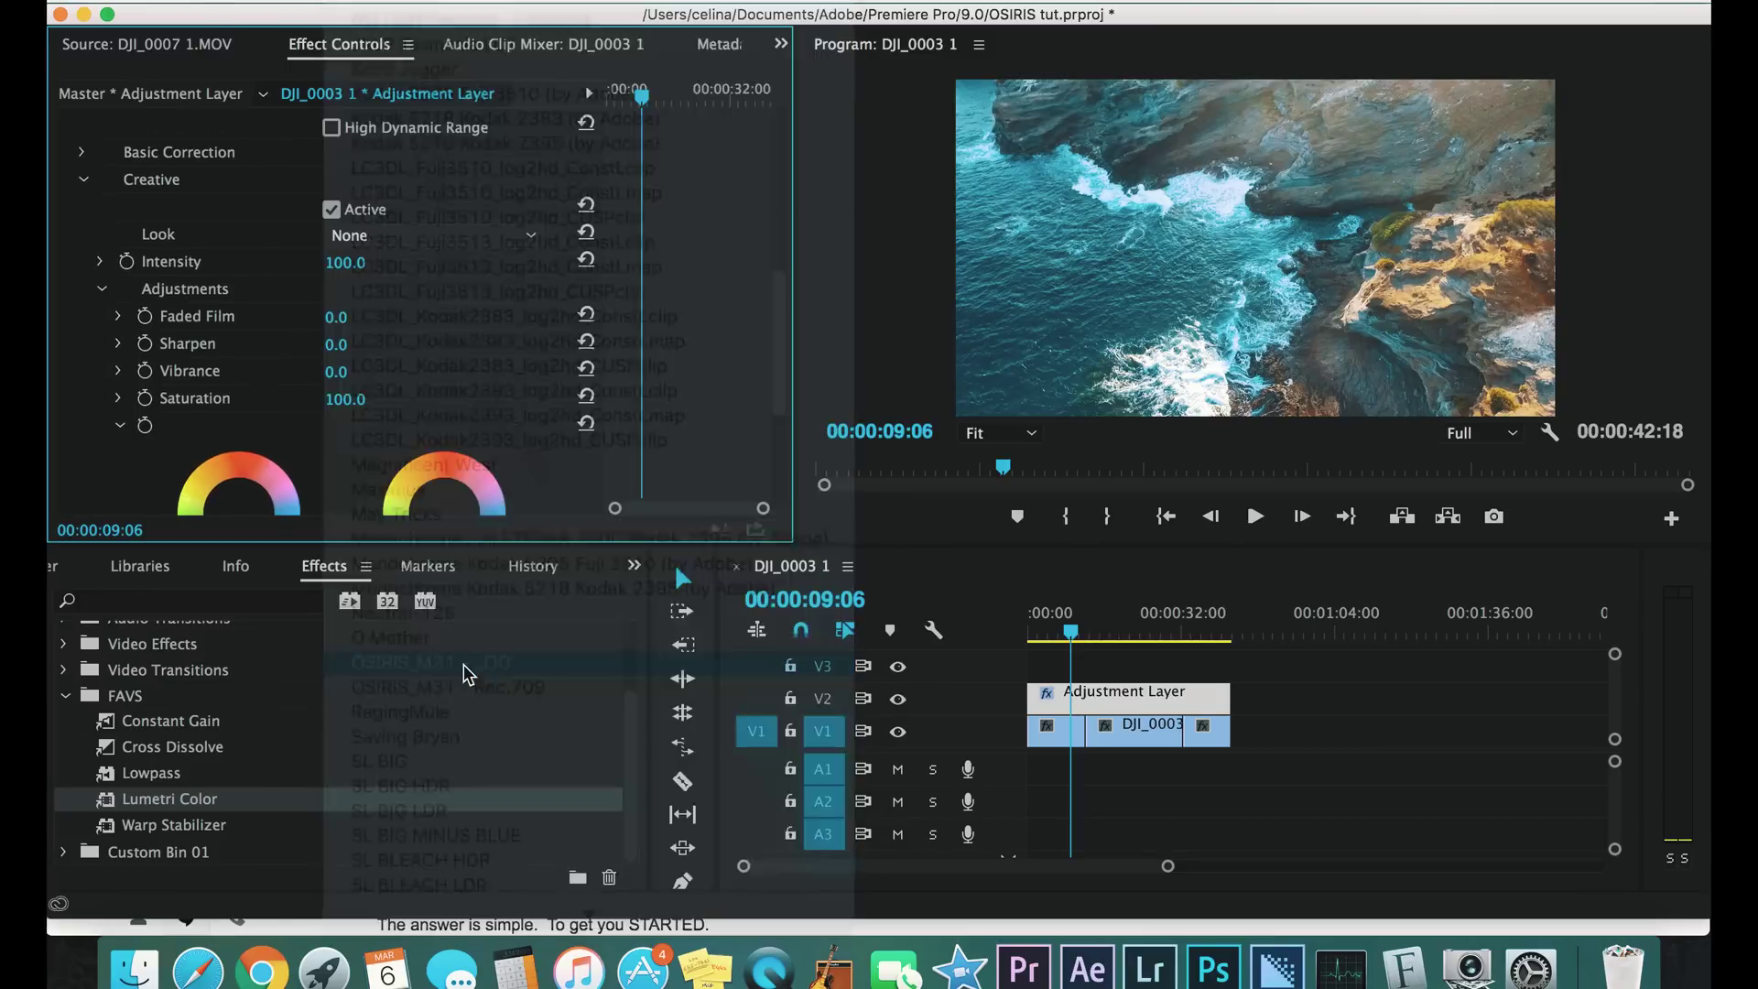
scroll(1085, 638, up, 5)
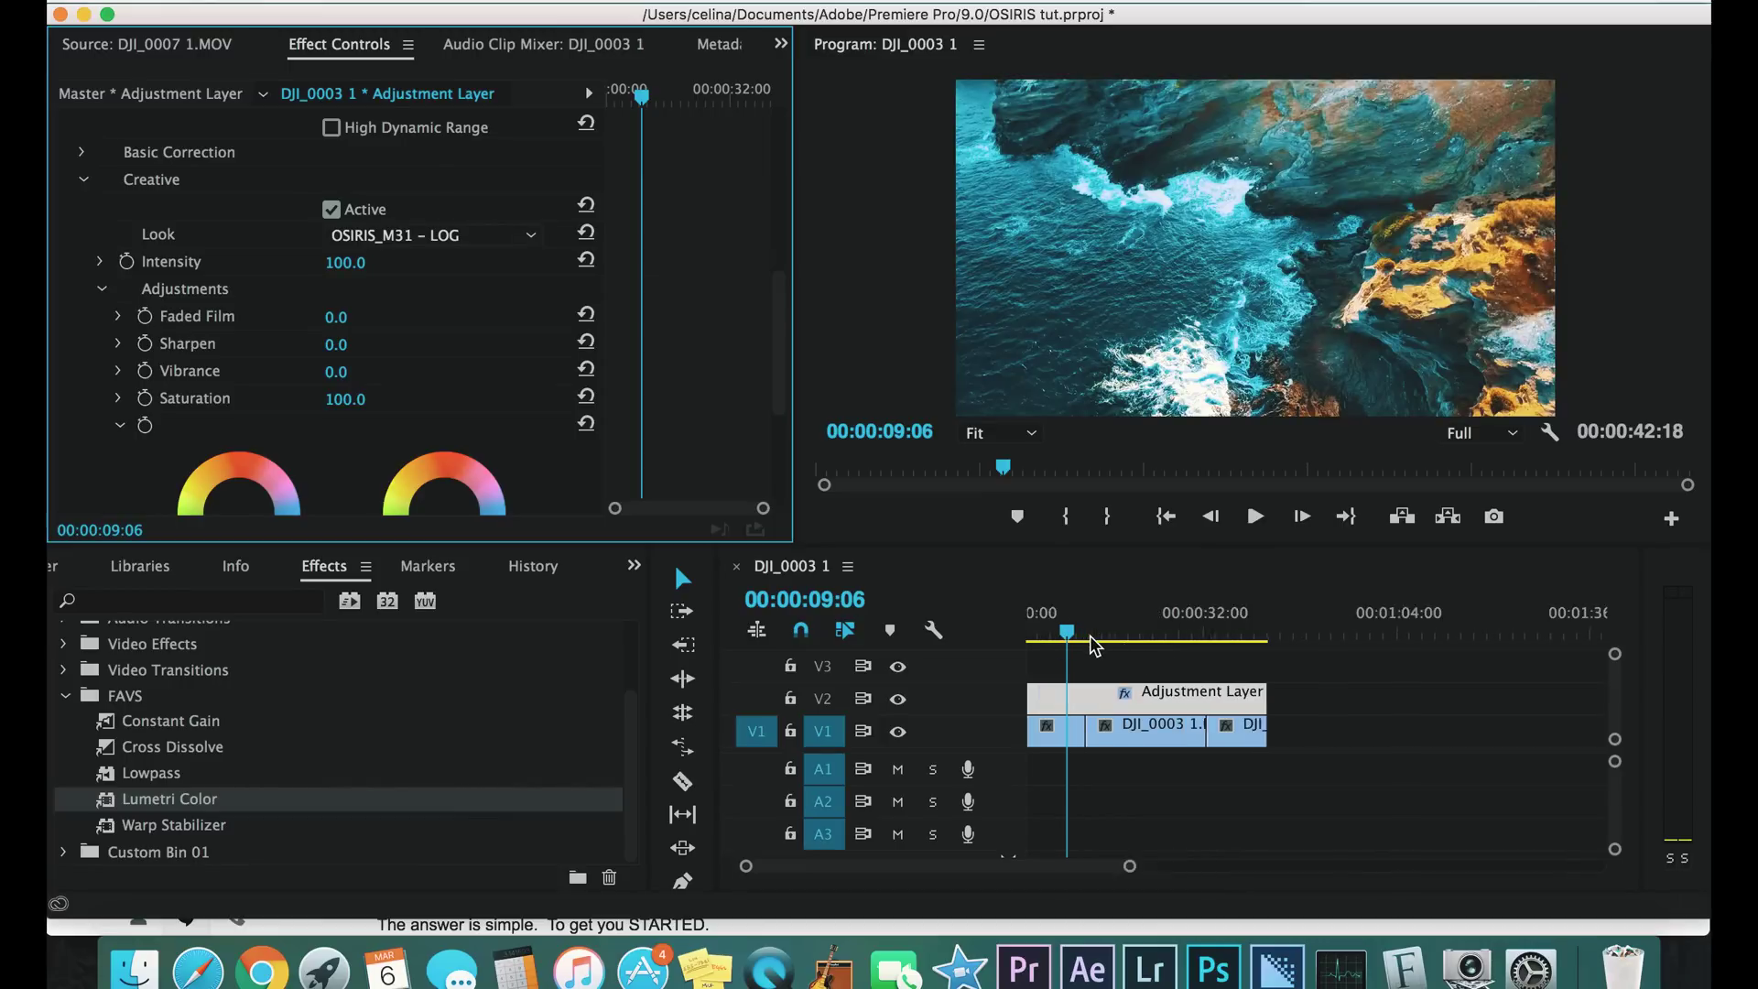
click(888, 575)
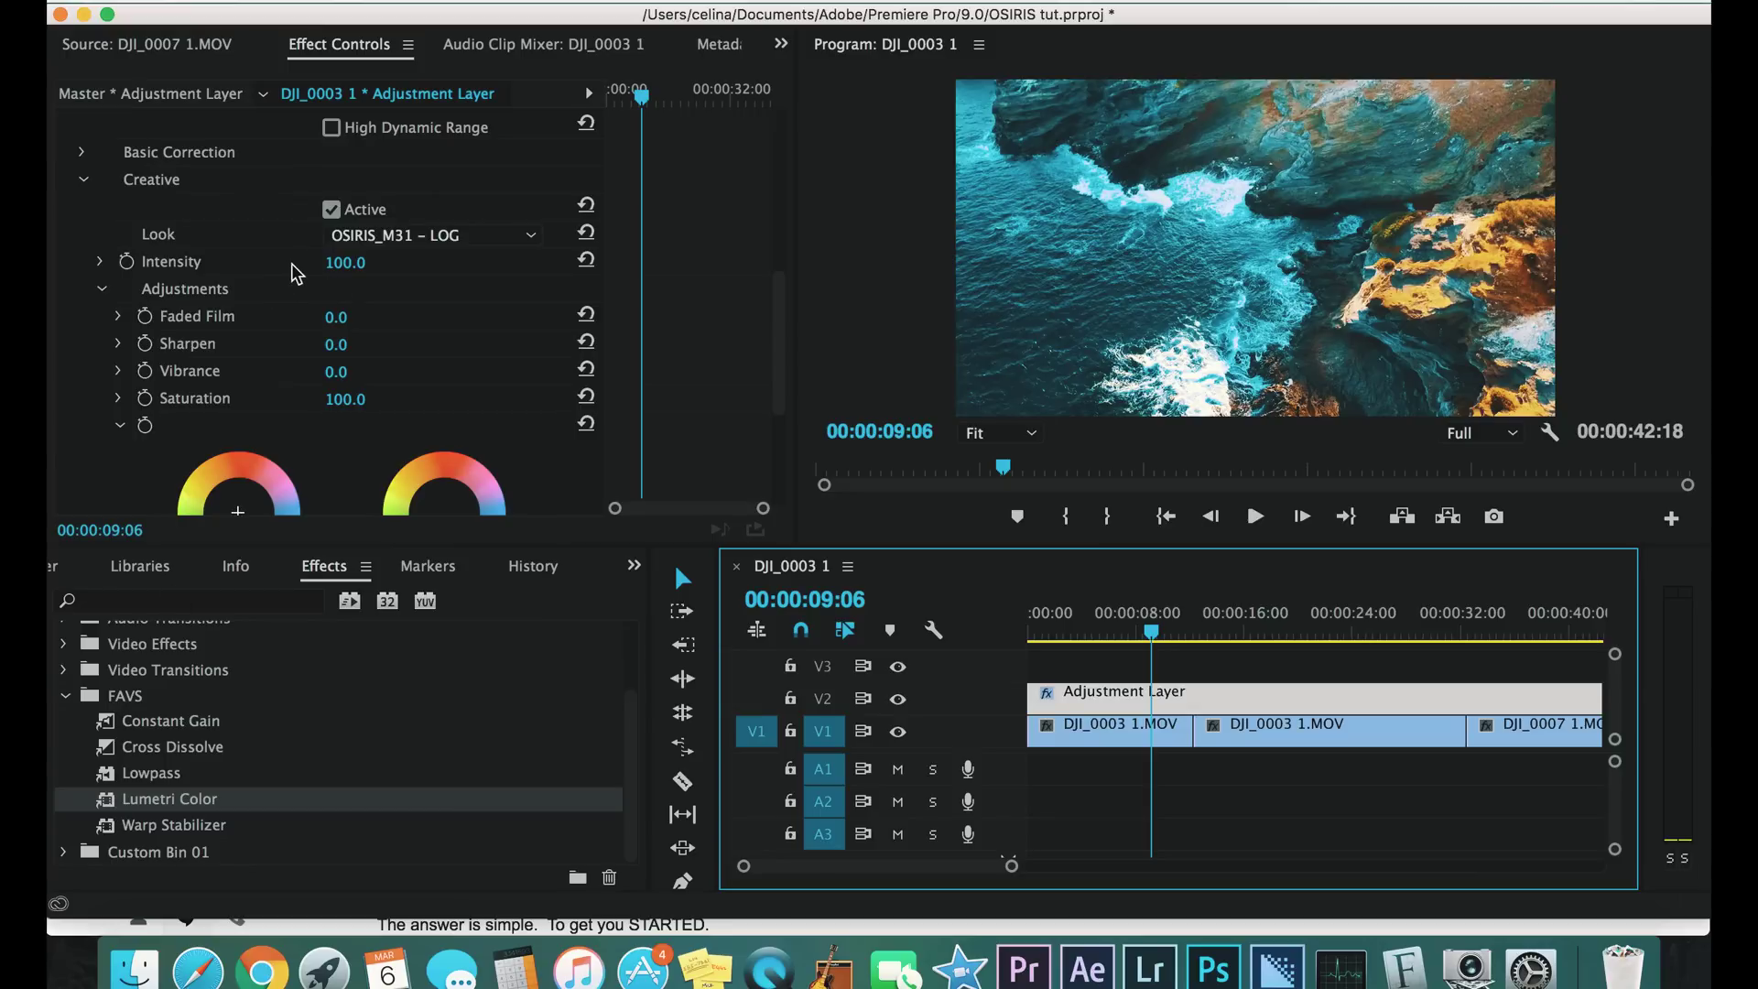
Scrub the OSIRIS look Intensity to 92.0 and Faded Film to 21.0
drag(358, 267, 352, 267)
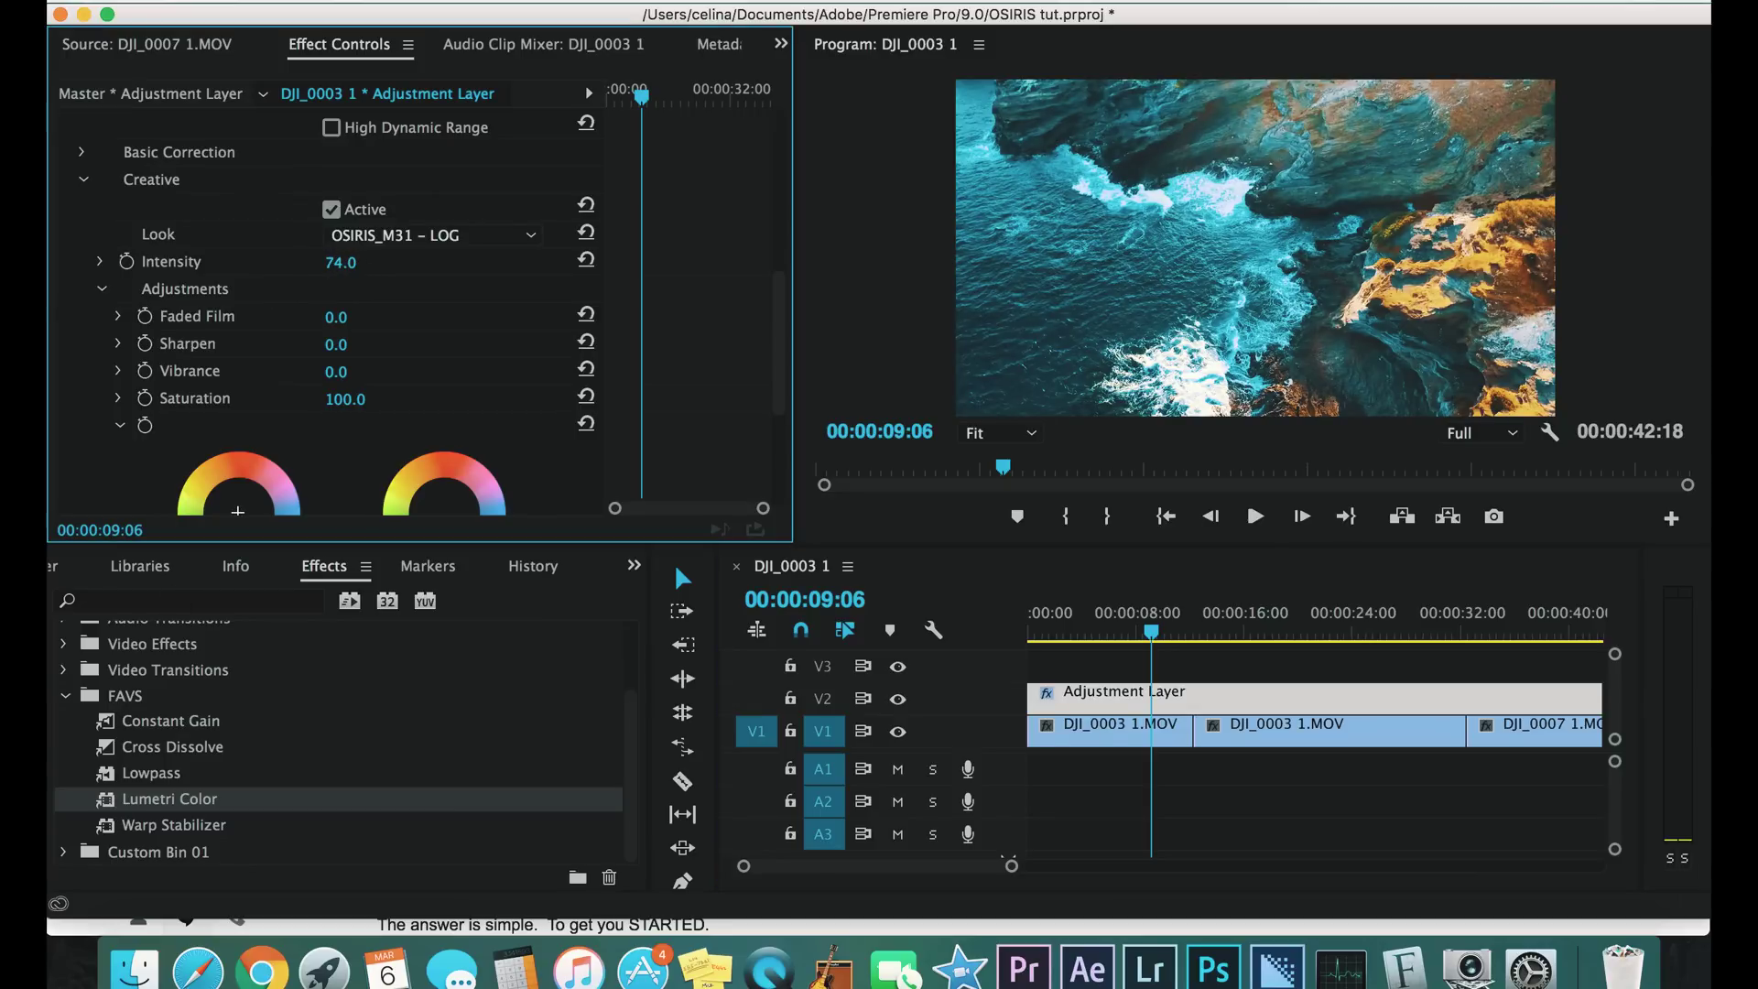
drag(341, 263, 367, 263)
key(minus)
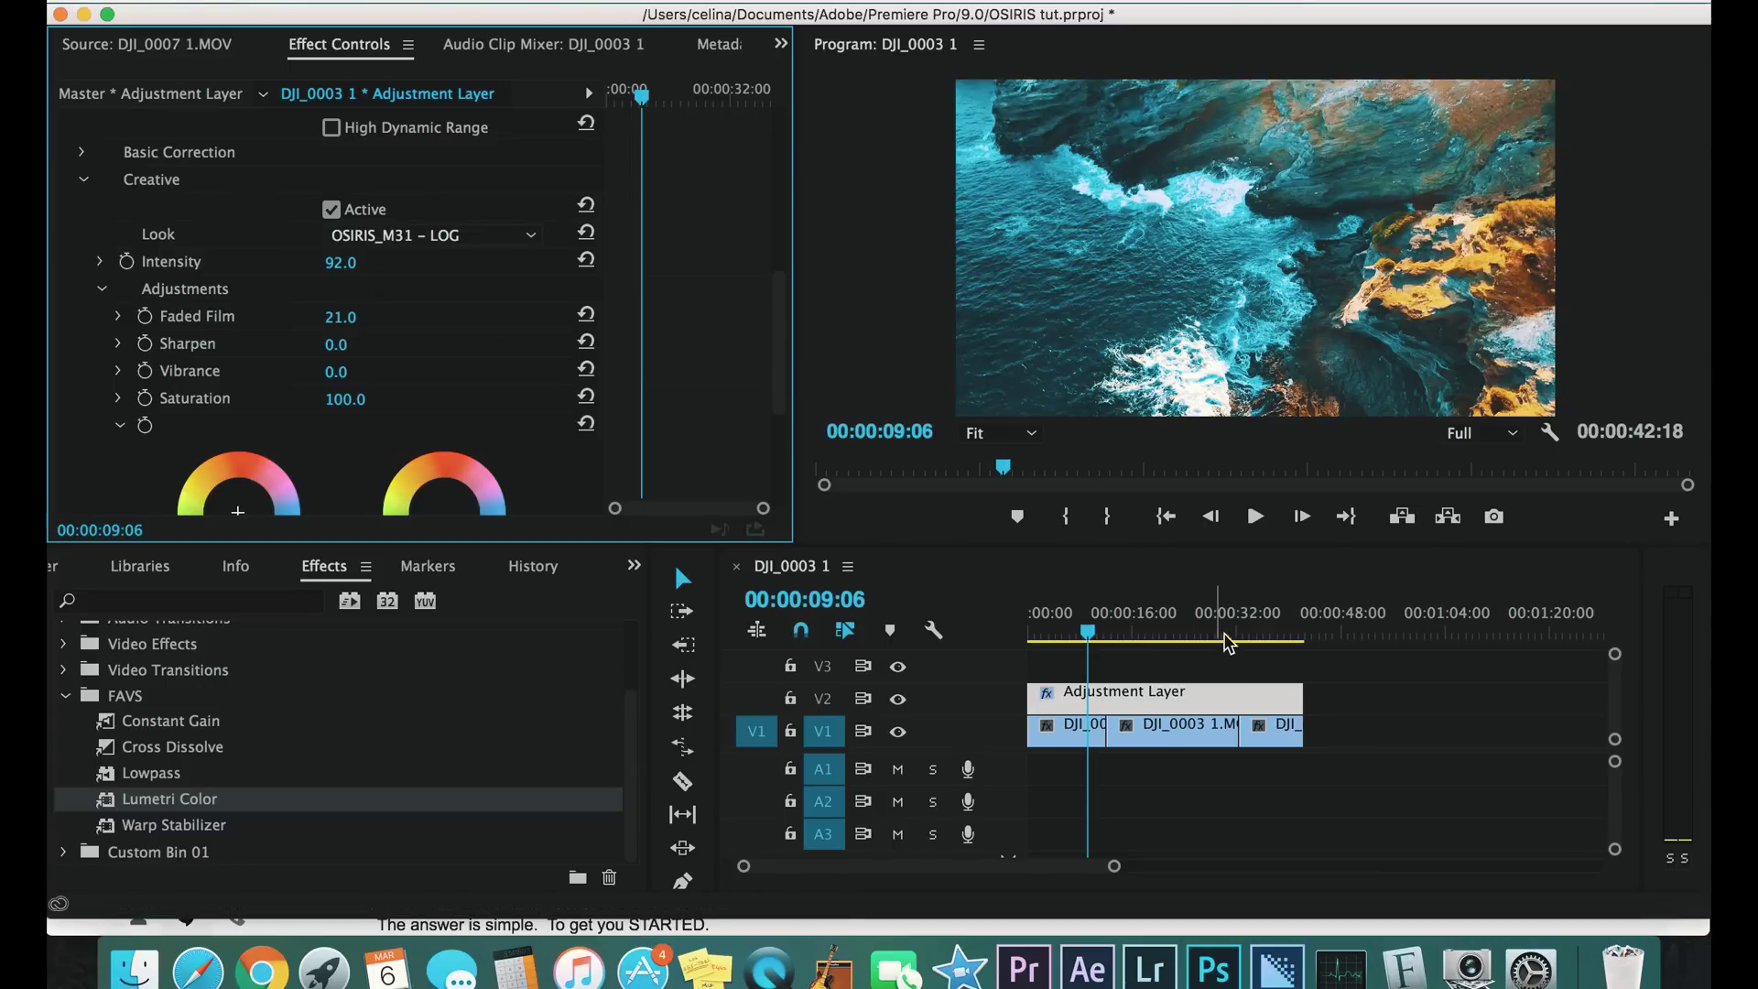
key(equal)
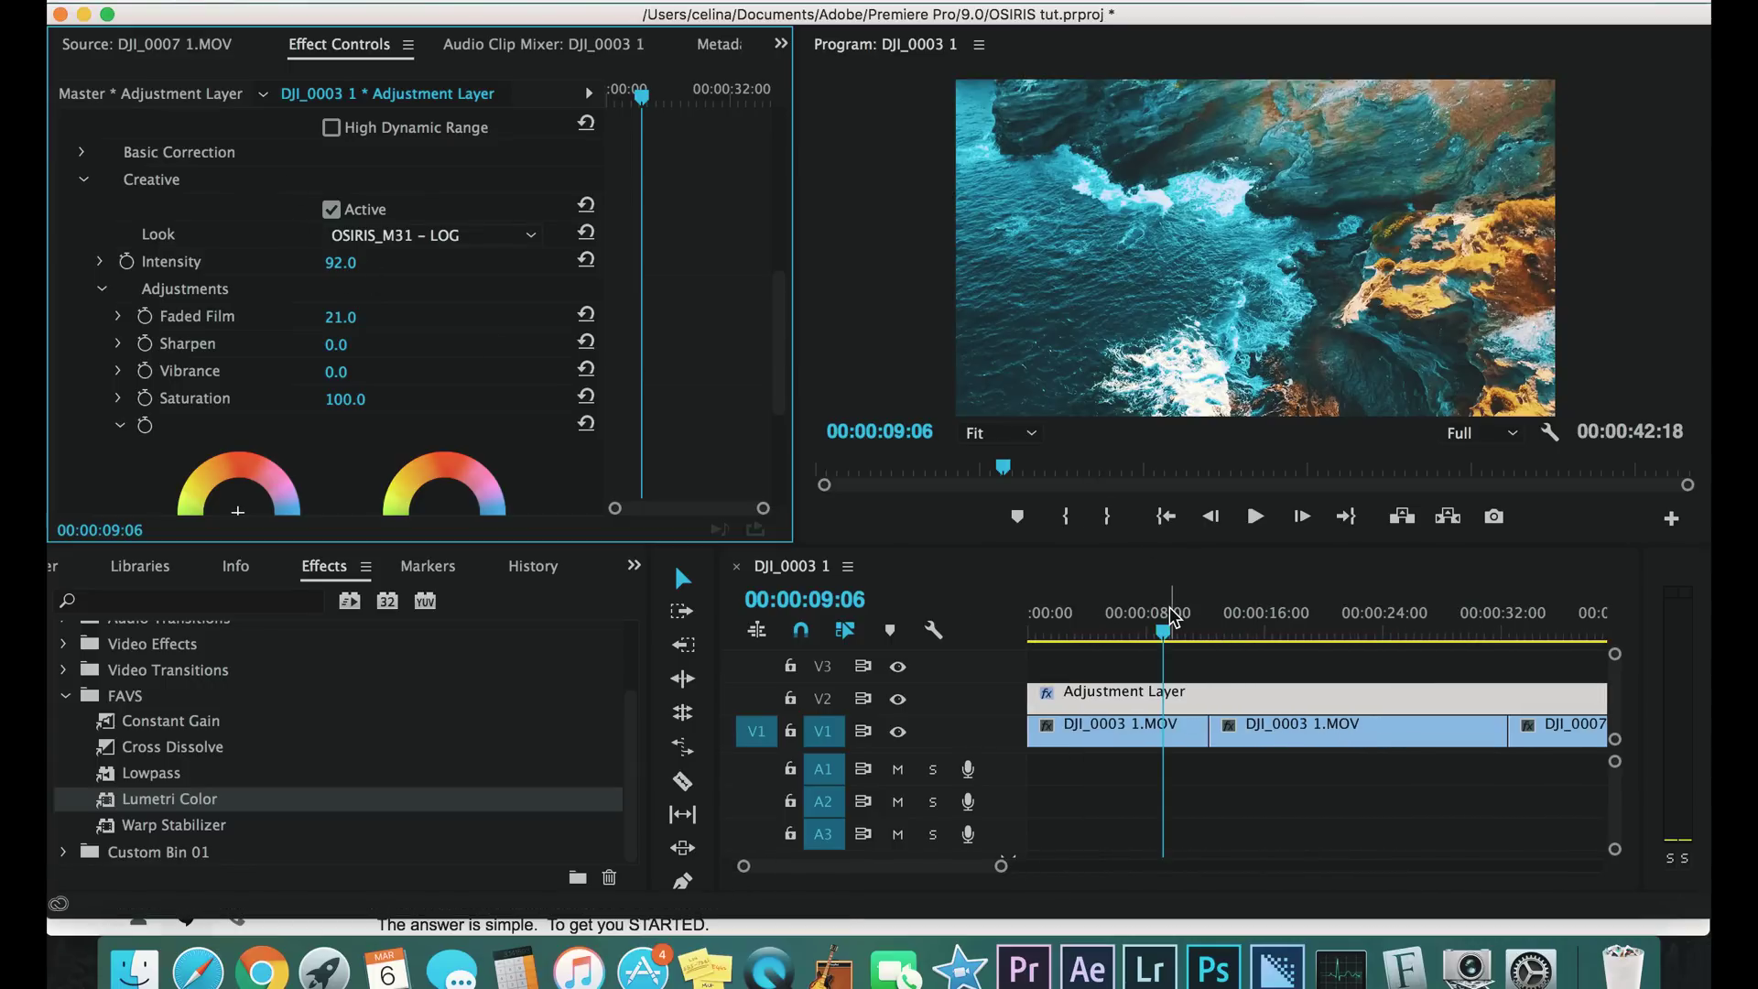
Play the graded drone sequence back from its start
click(1218, 677)
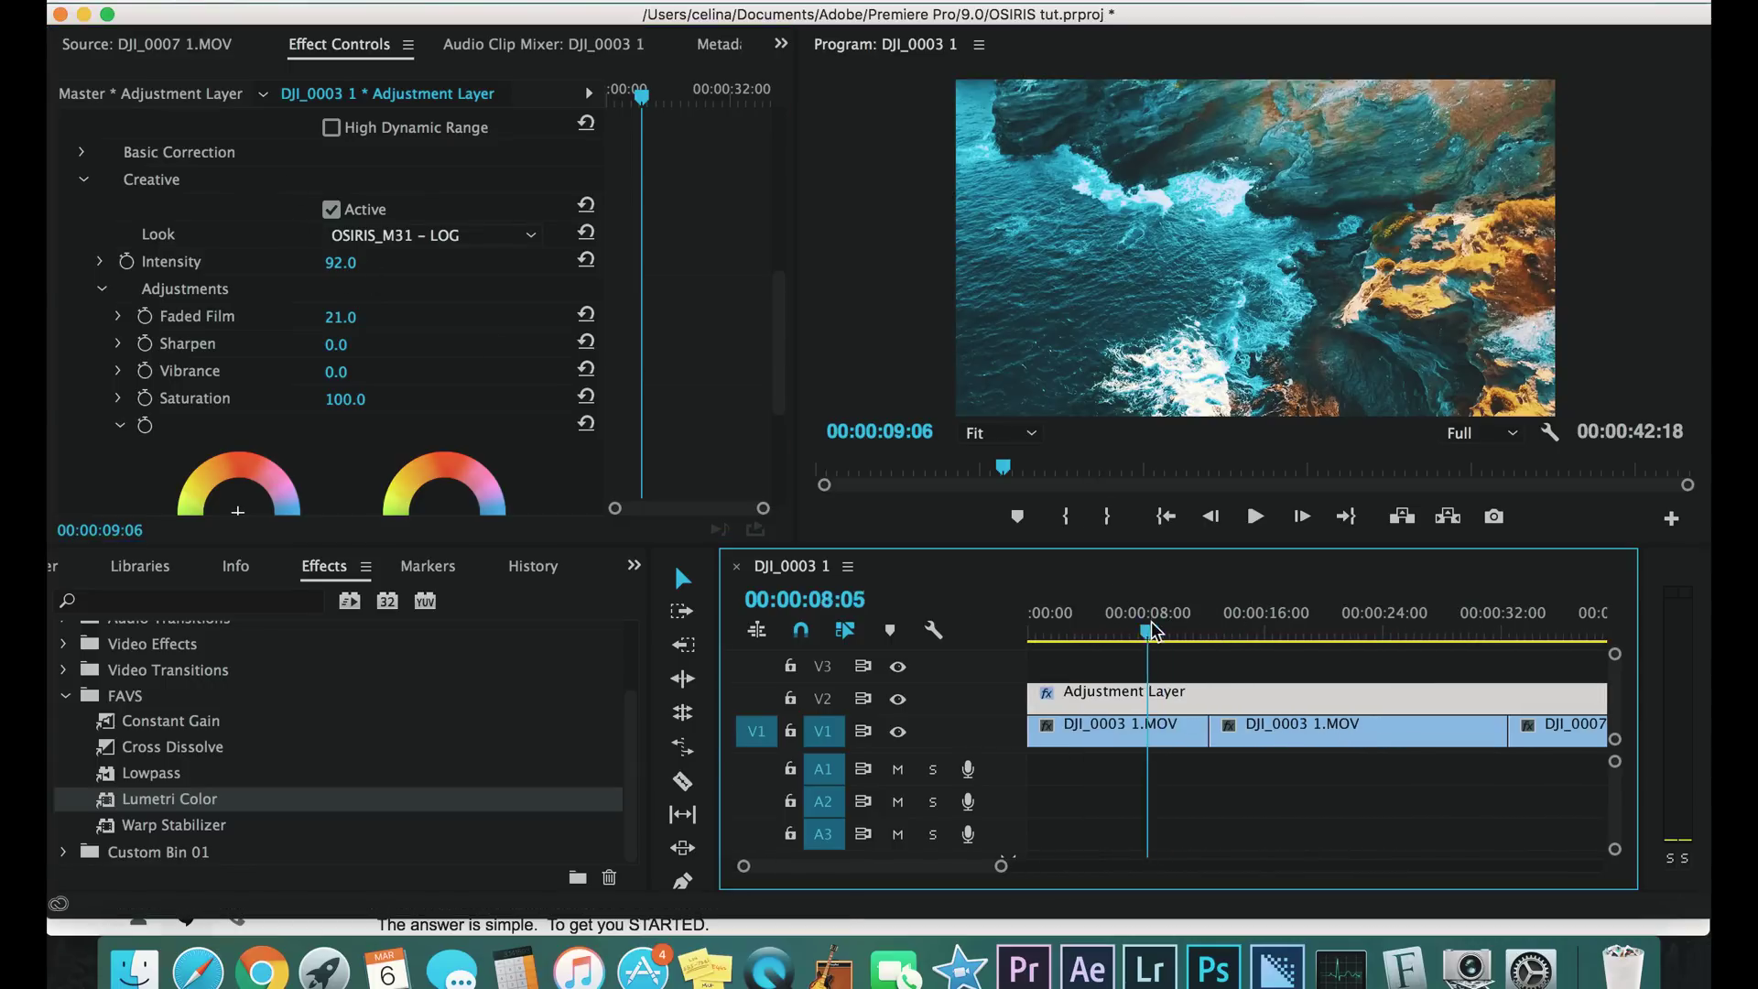
key(Home)
key(space)
key(space)
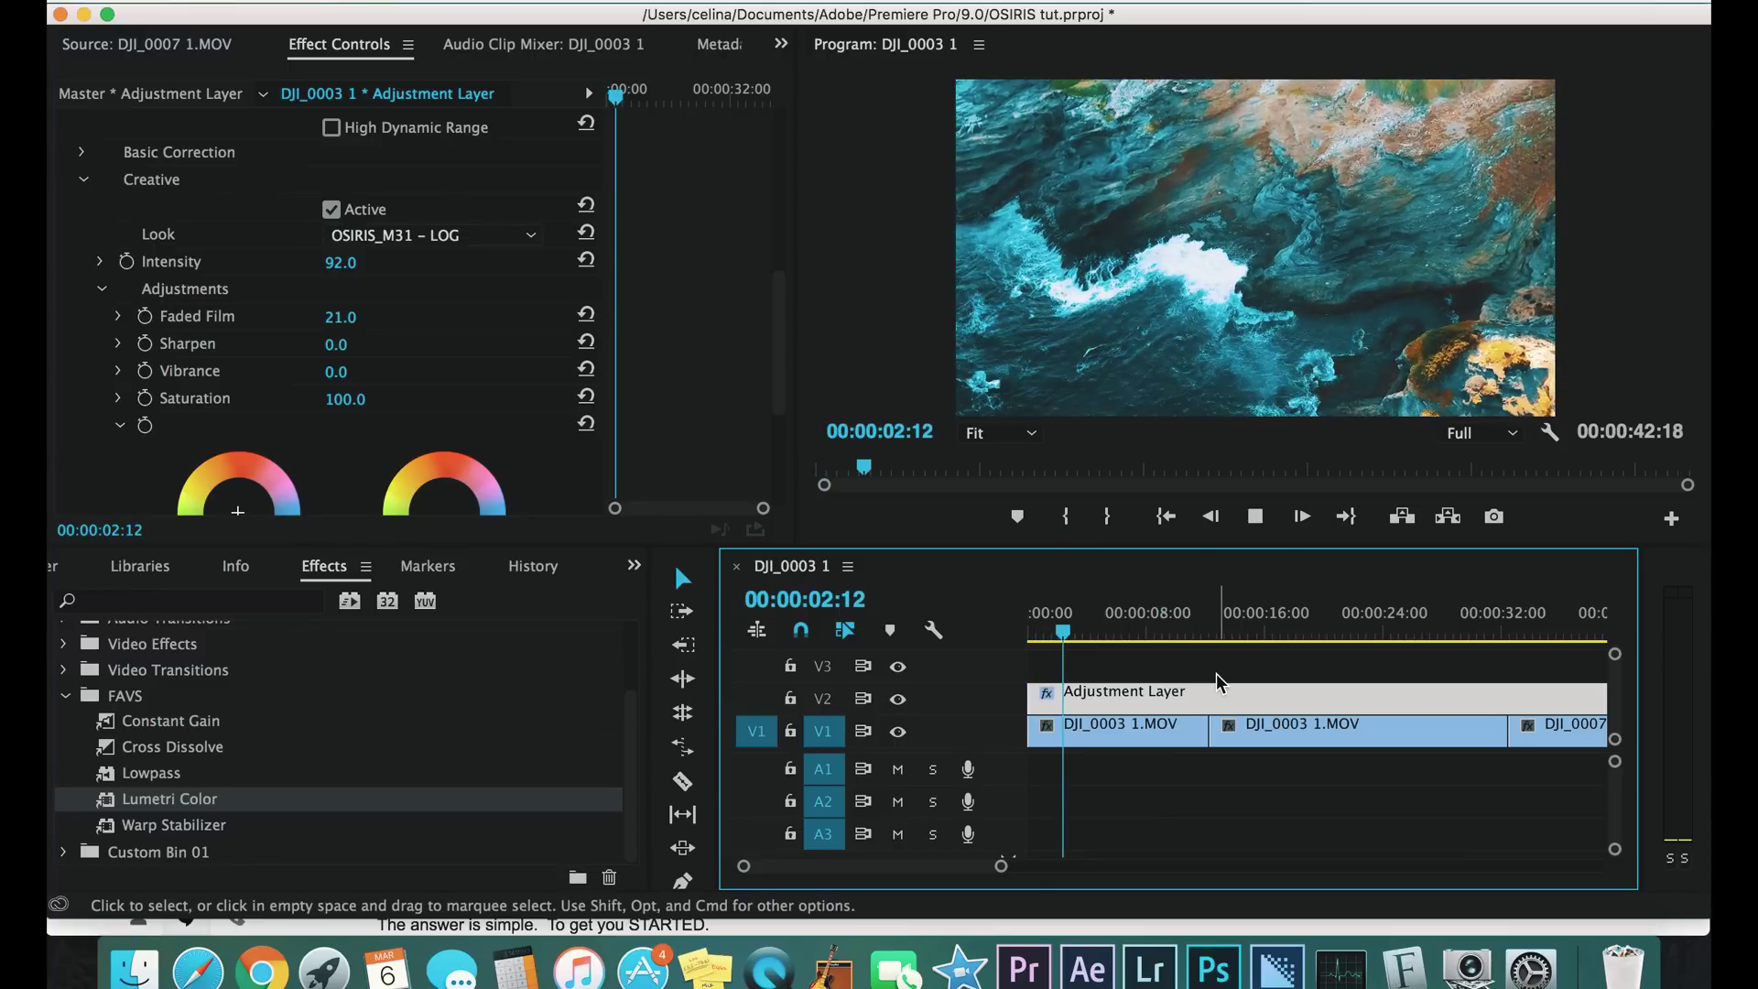